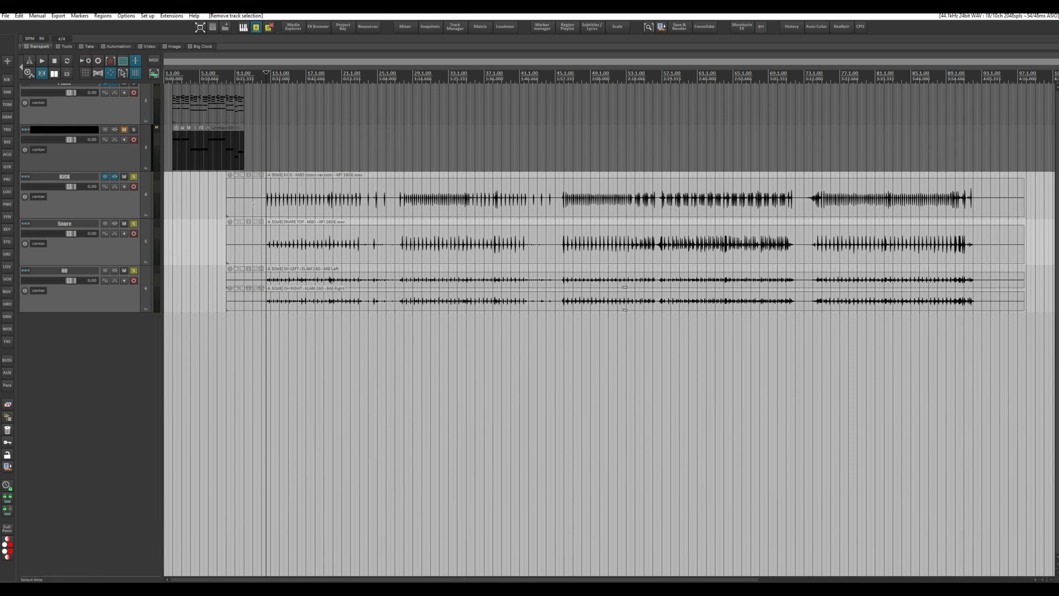
- Play back the kick, snare and overhead tracks from just before the first drum hits
scroll(254, 204, up, 5)
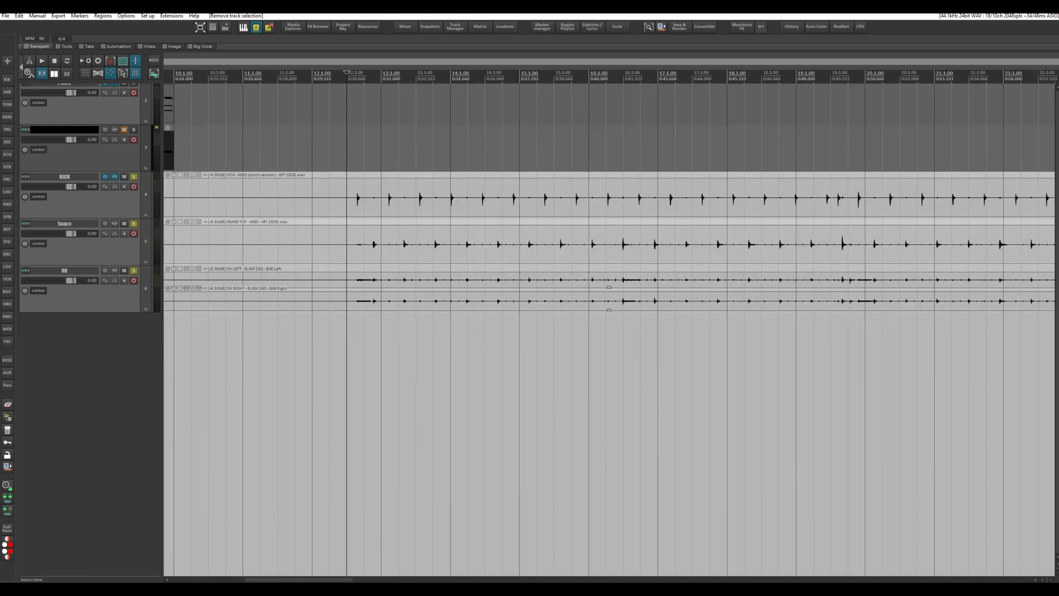
scroll(340, 228, up, 2)
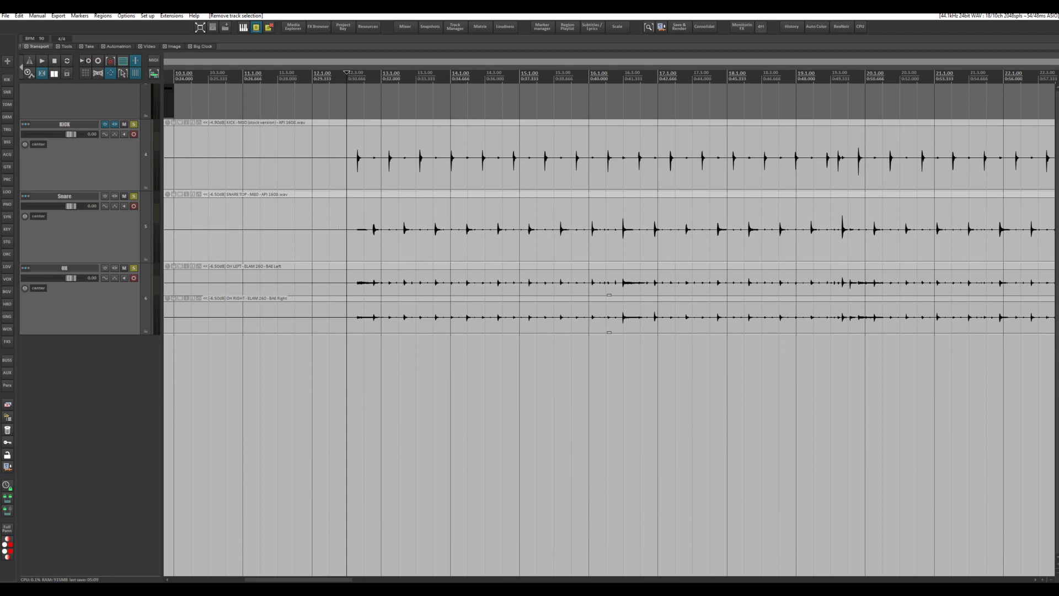
scroll(338, 226, up, 2)
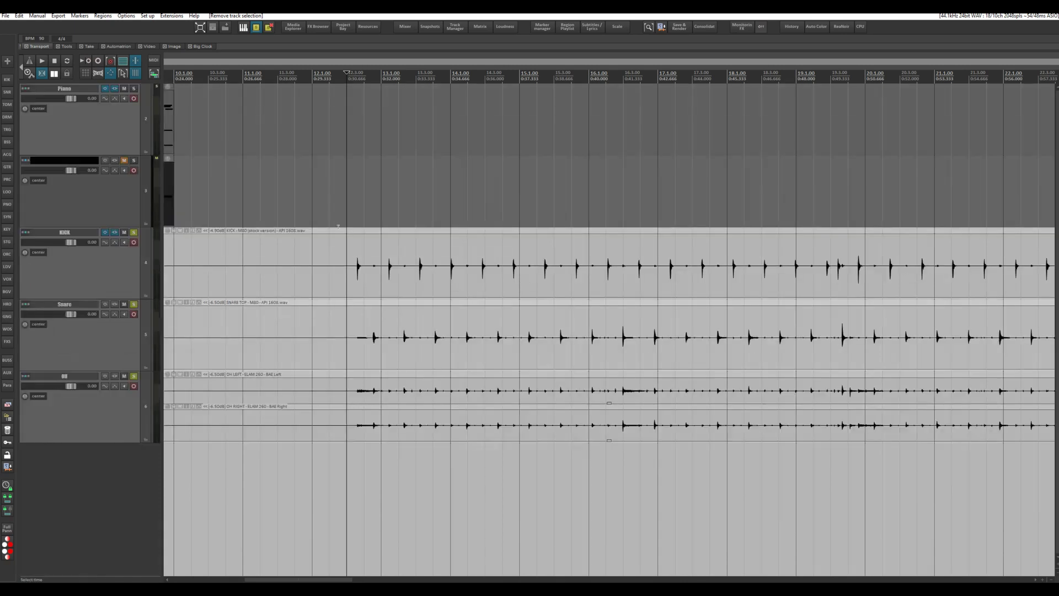
scroll(340, 225, down, 2)
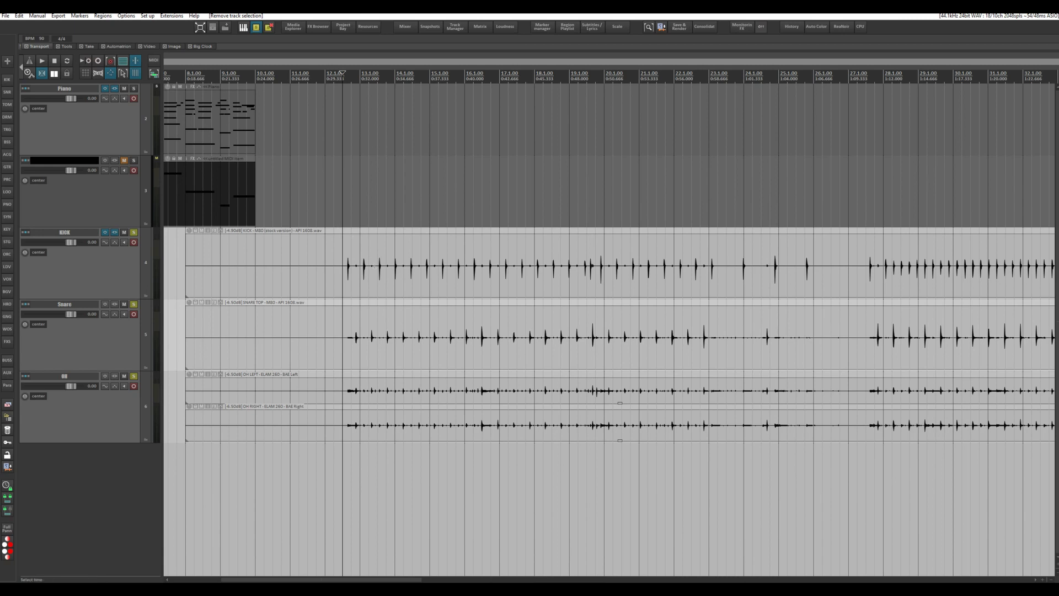
key(space)
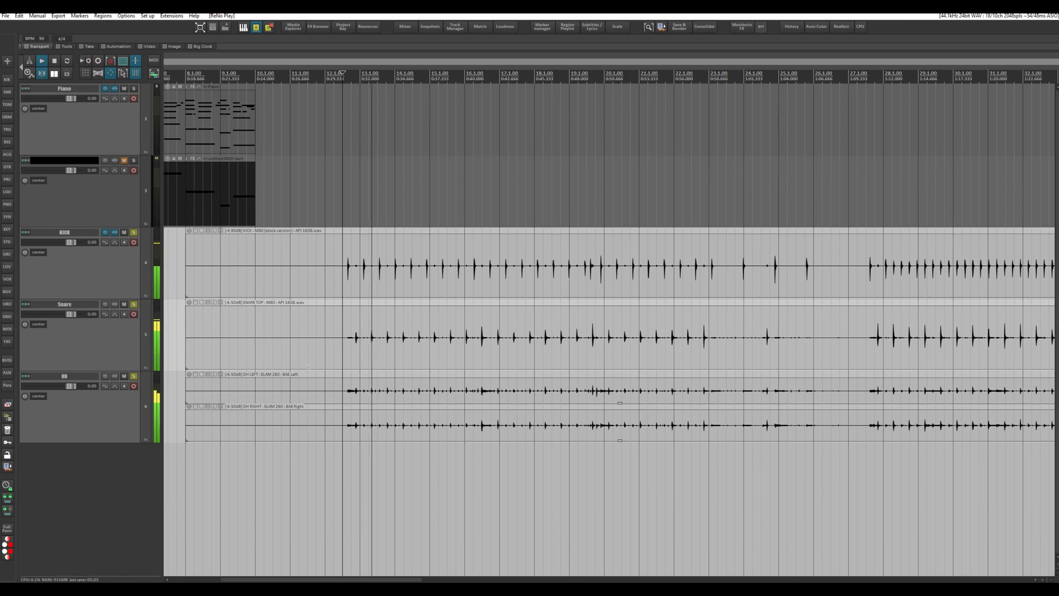
key(space)
- Check how ReaComp on the KICK track reacts by playing the first hits with its effects chain open
click(134, 239)
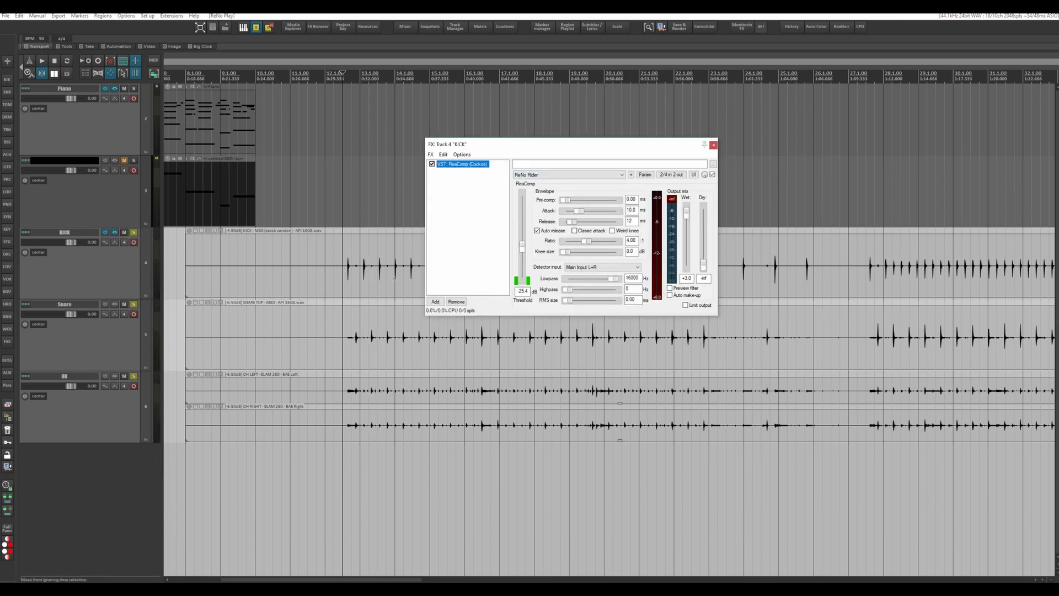
click(342, 72)
key(space)
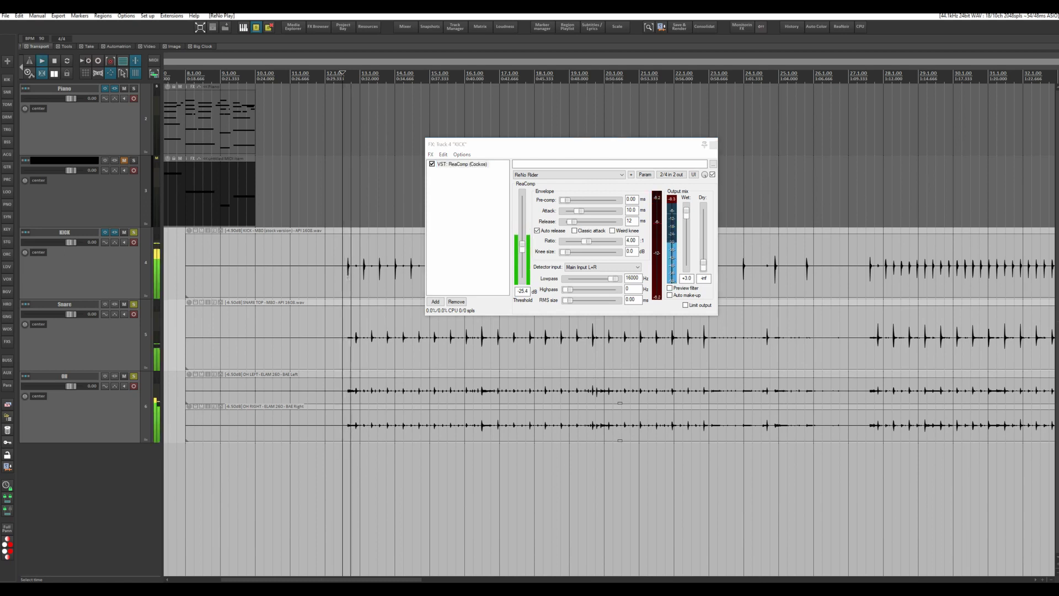
key(space)
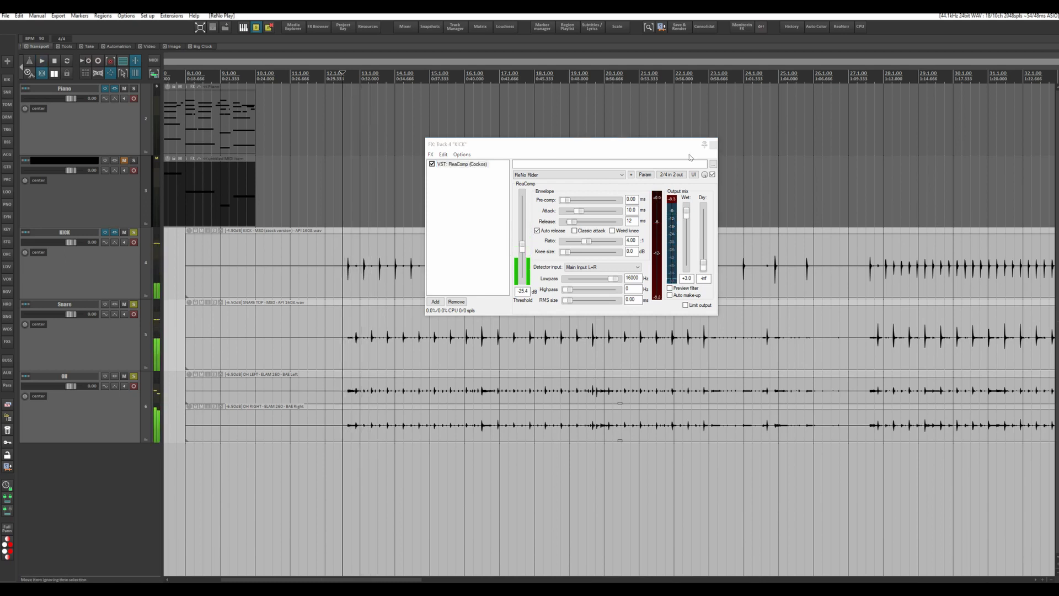
click(713, 144)
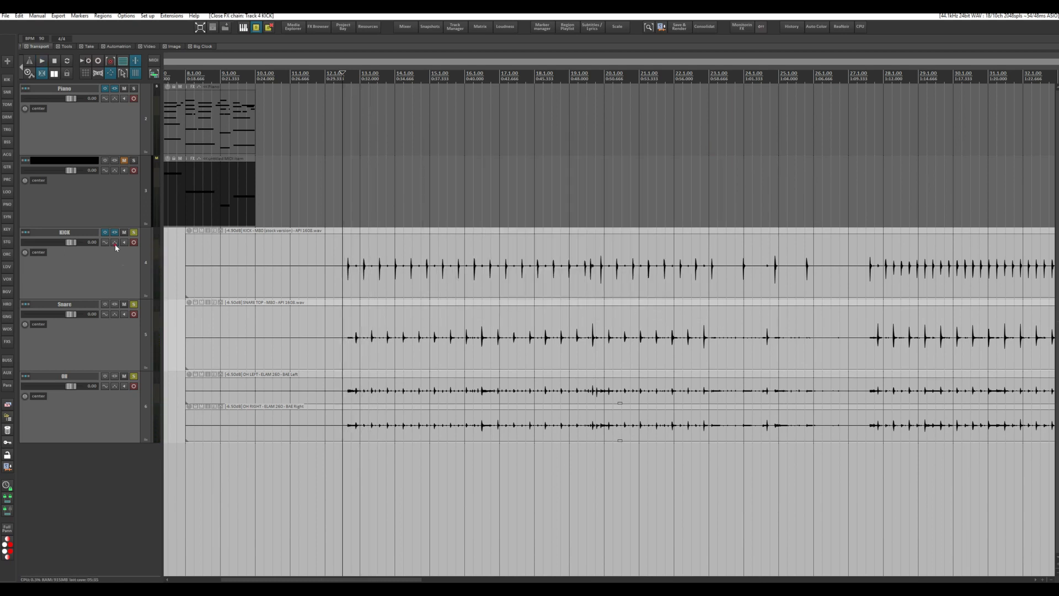
- Show the KICK track's Volume (Pre-FX) envelope and try lowering its level before raising it back to about 0 dB
click(115, 244)
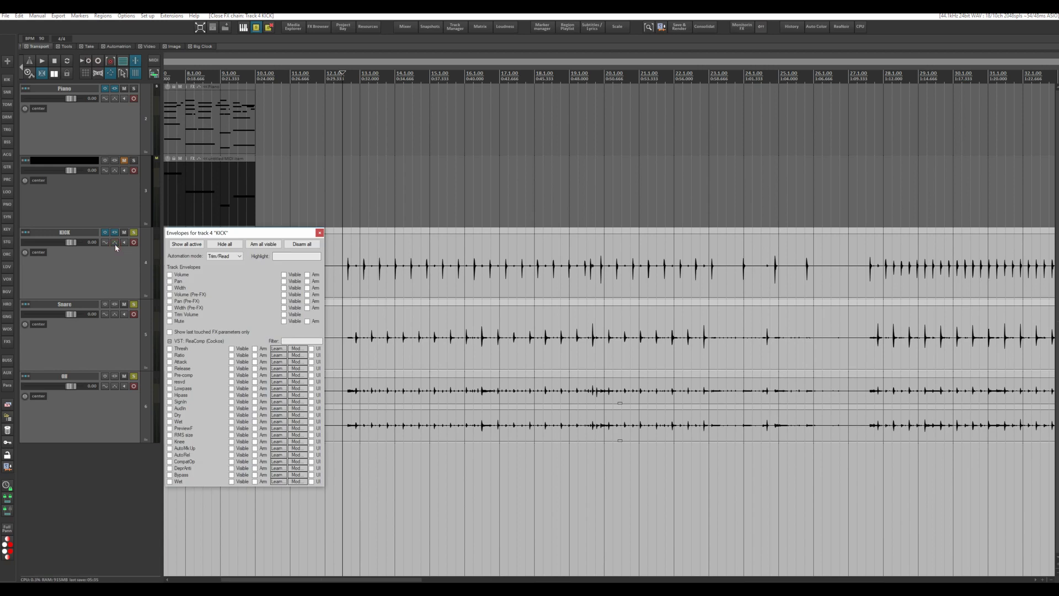
click(170, 295)
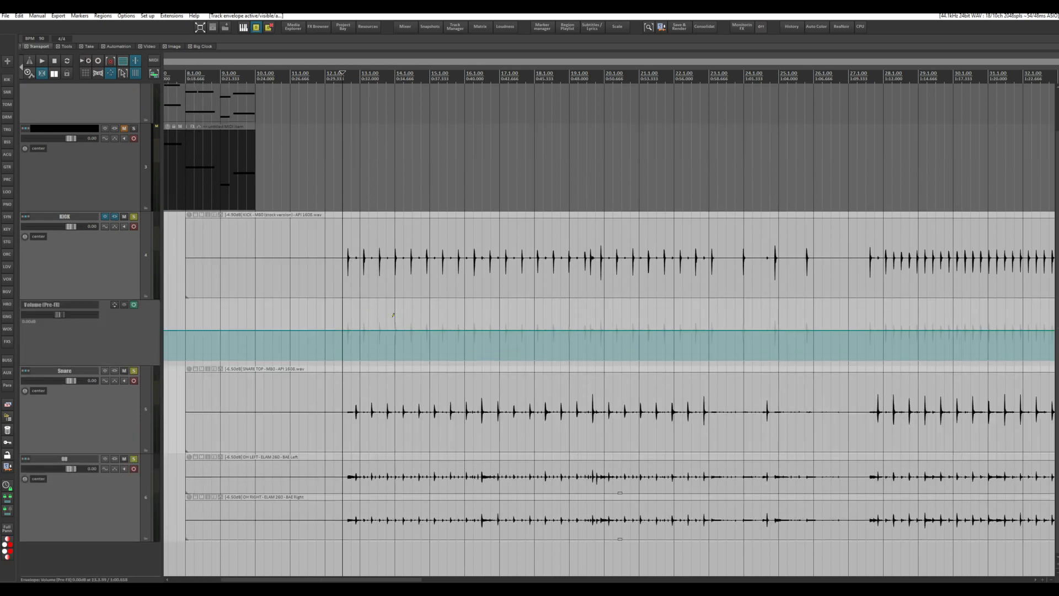
click(347, 330)
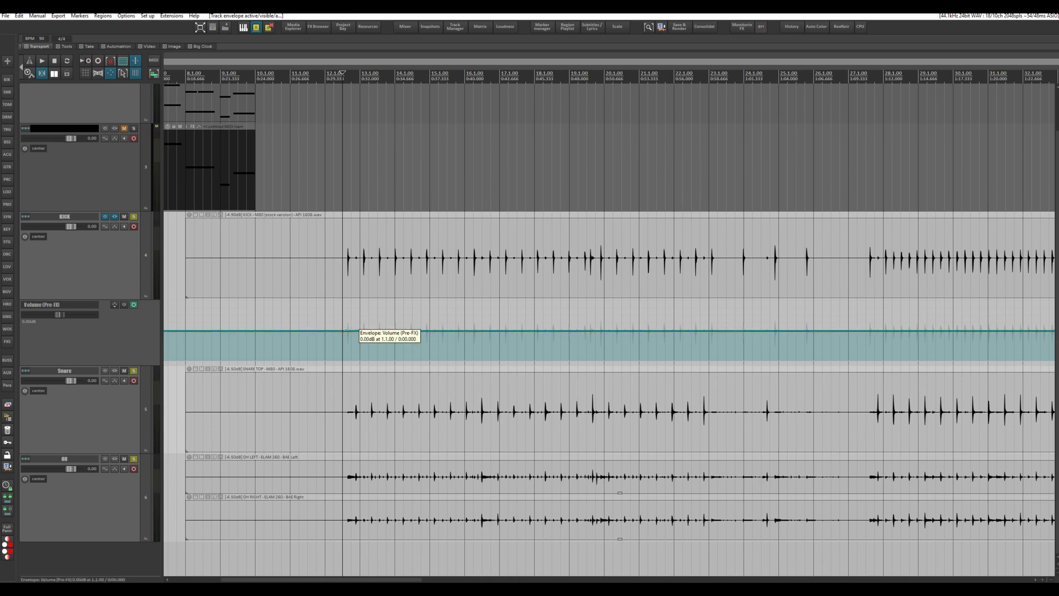
mouse_move(346, 330)
mouse_down()
mouse_move(348, 354)
mouse_move(349, 305)
mouse_move(352, 356)
mouse_move(351, 331)
mouse_up()
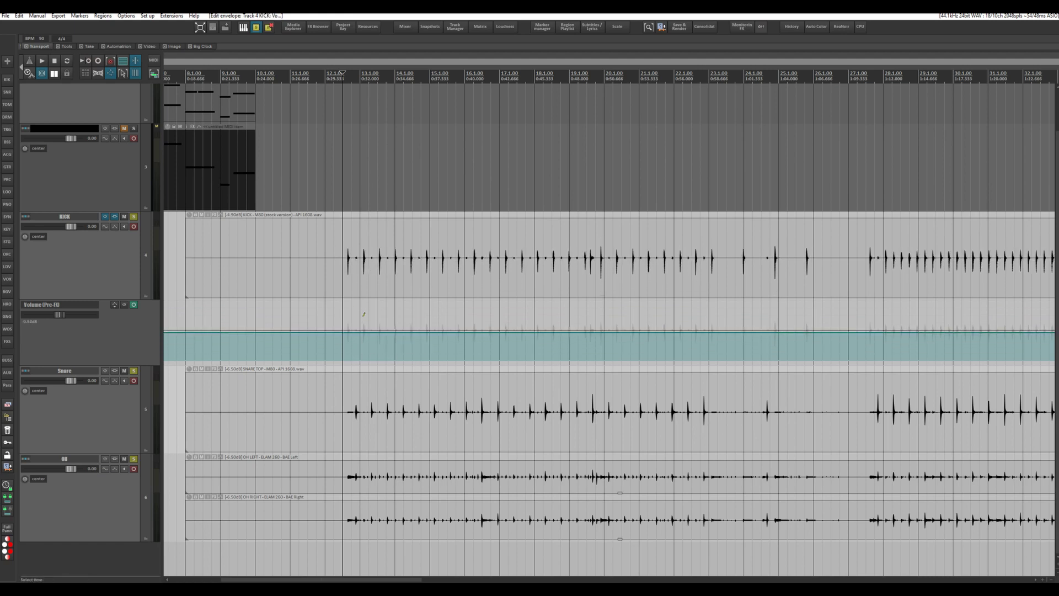
mouse_move(356, 332)
mouse_down()
mouse_move(355, 362)
mouse_move(354, 345)
mouse_up()
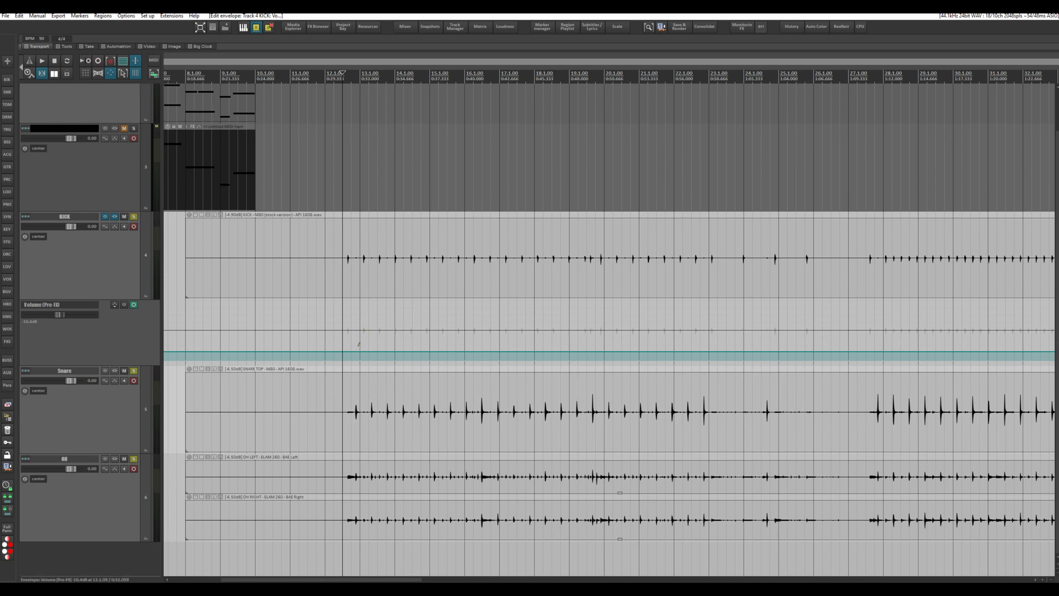
drag(358, 345, 349, 321)
- Try adjusting the kick item's volume and nudging the Volume (Pre-FX) envelope up slightly and back to about 0 dB
mouse_move(189, 214)
mouse_down()
mouse_move(188, 284)
mouse_move(166, 186)
mouse_move(172, 292)
mouse_move(167, 192)
mouse_move(168, 216)
mouse_up()
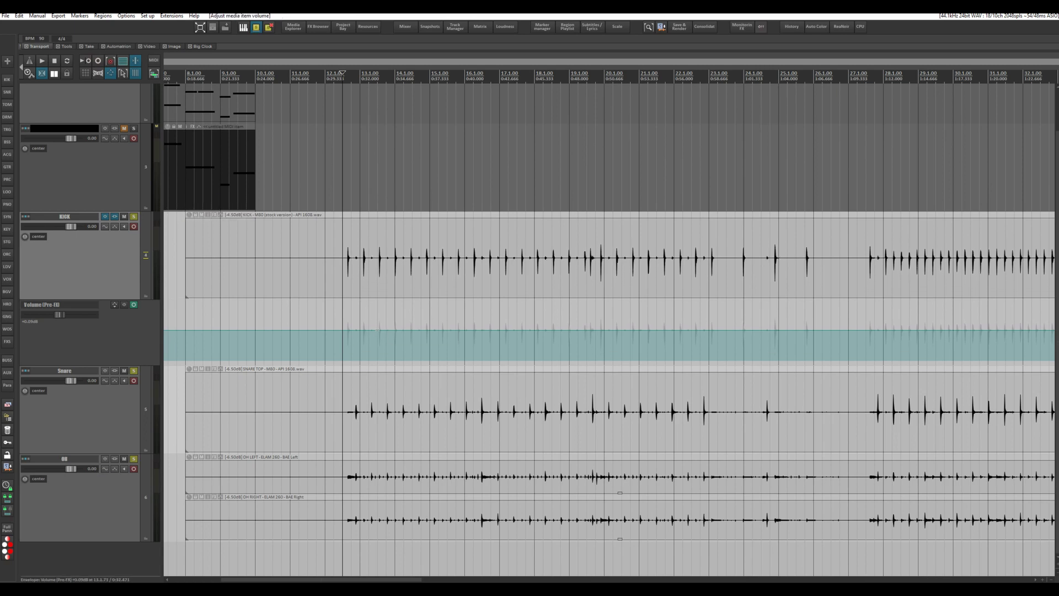
drag(377, 330, 377, 329)
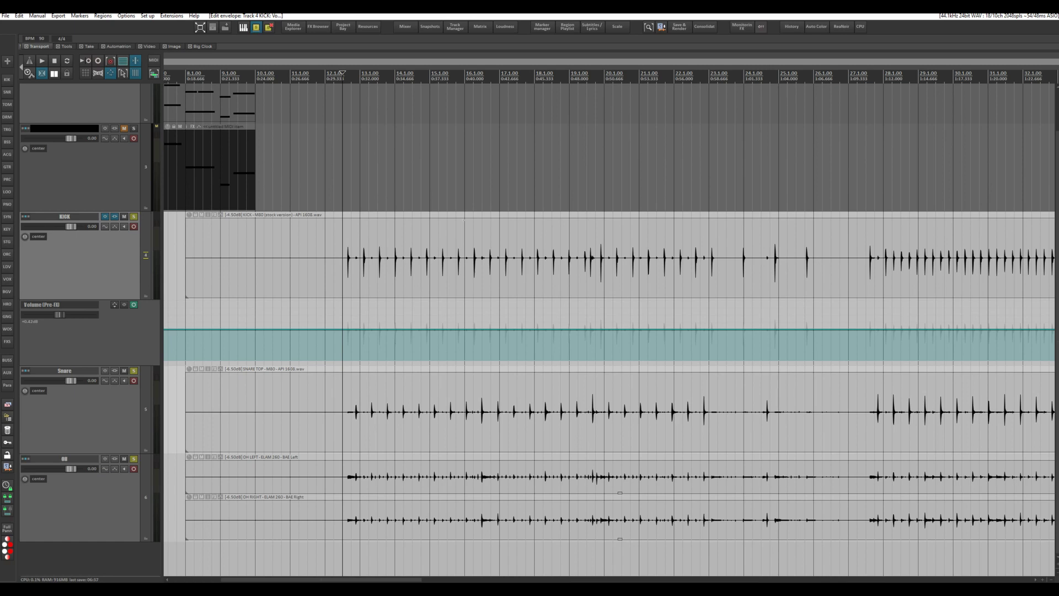
click(387, 246)
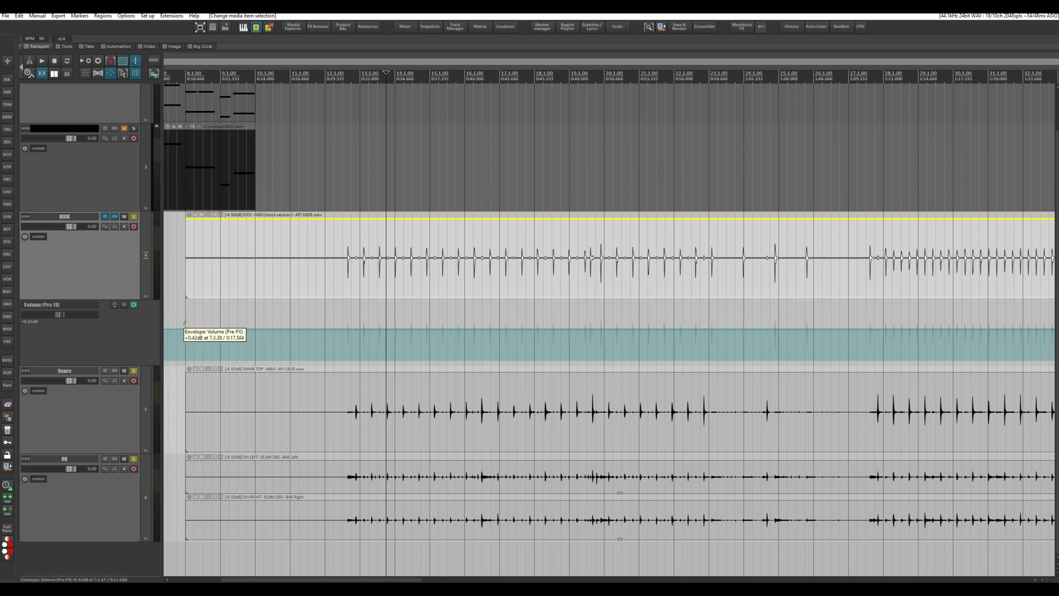
drag(187, 329, 188, 331)
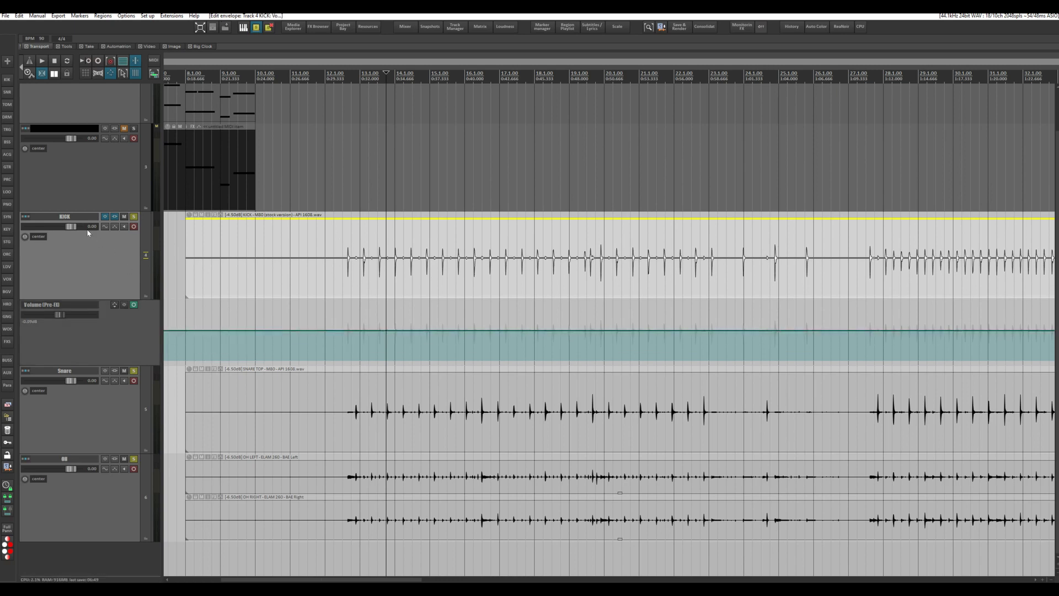
- Play the kick through ReaComp from the first hits with the pre-FX envelope at about 0 dB
click(115, 217)
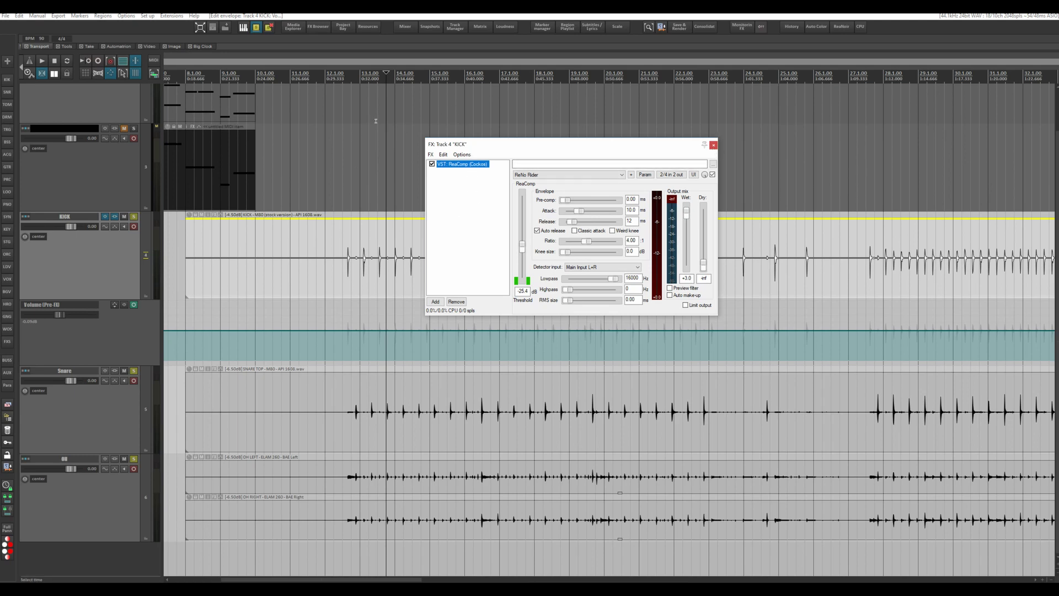
click(359, 338)
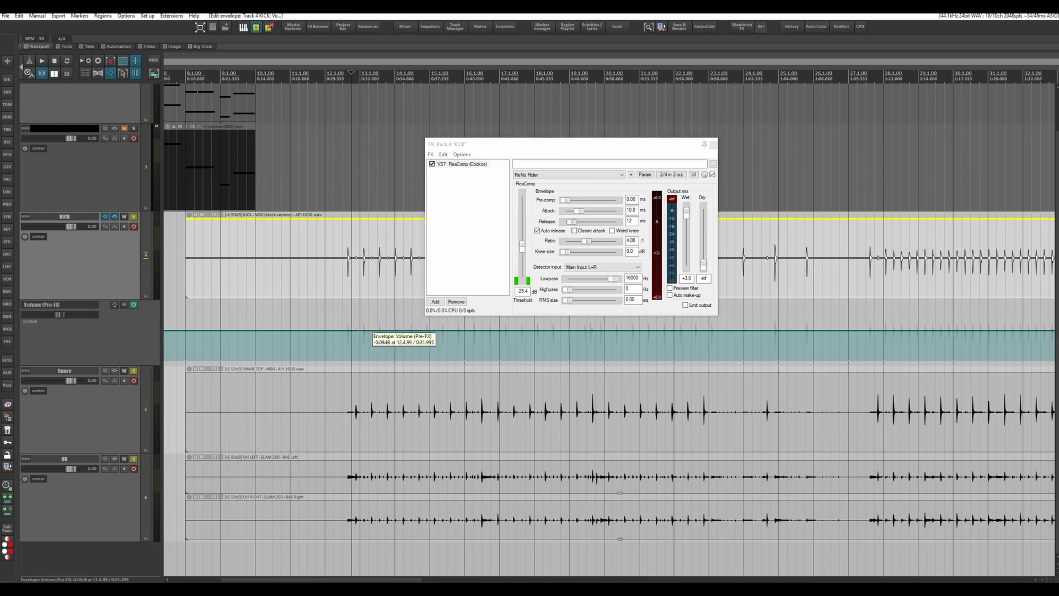
key(space)
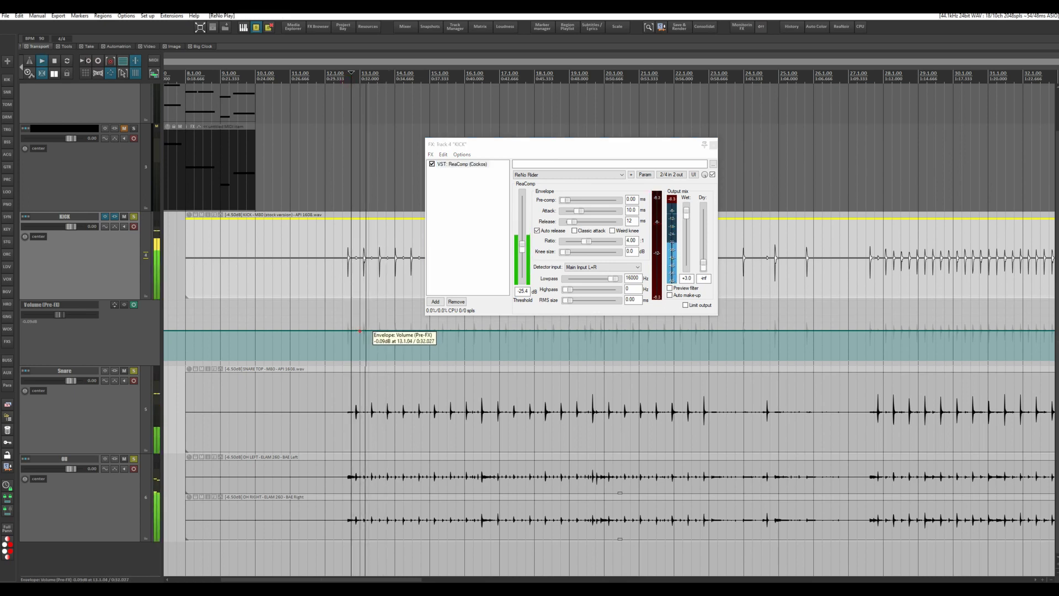
- Test ReaComp with the kick's pre-FX envelope lowered to about -12 dB, restore it to about 0 dB and close the effects chain
drag(359, 332, 363, 364)
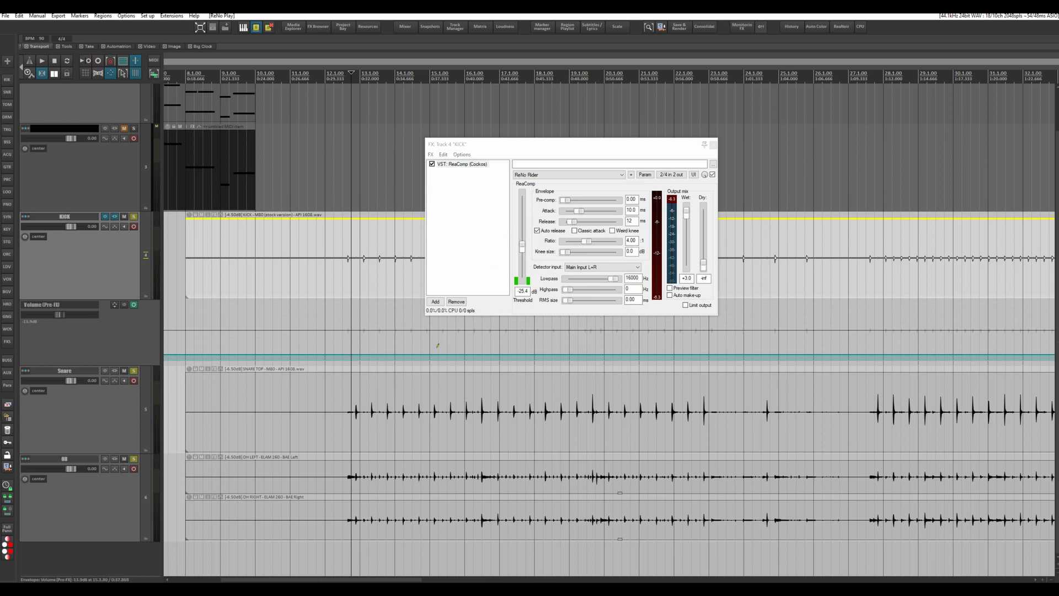
key(space)
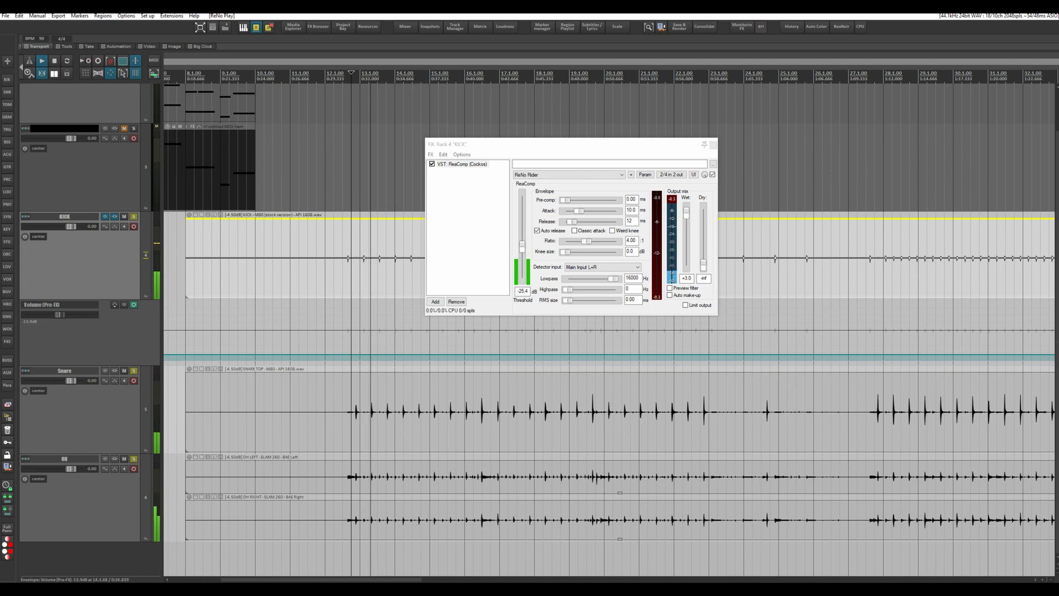
key(space)
drag(364, 356, 364, 319)
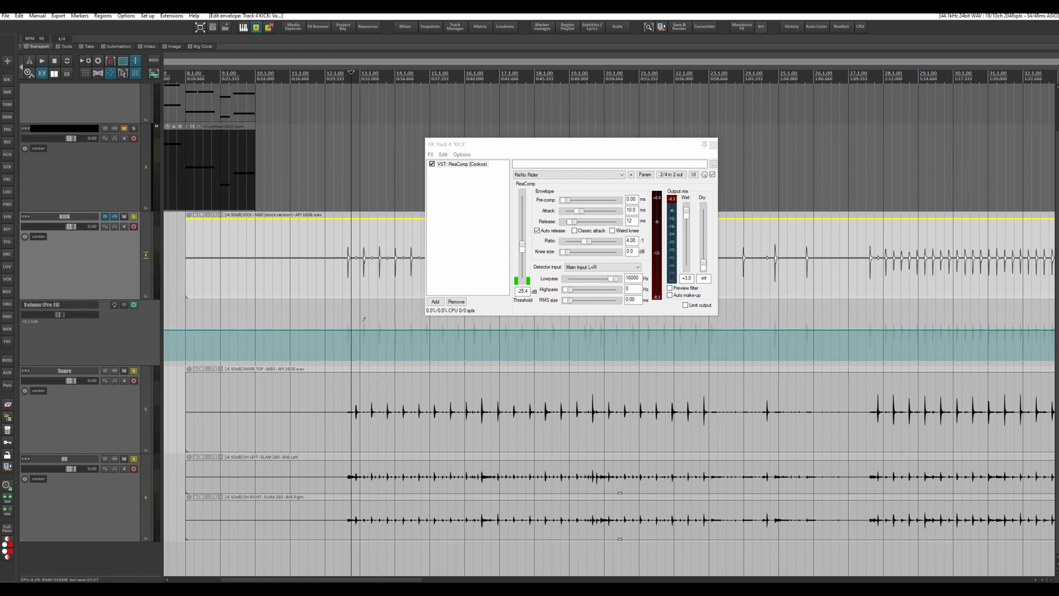
click(713, 146)
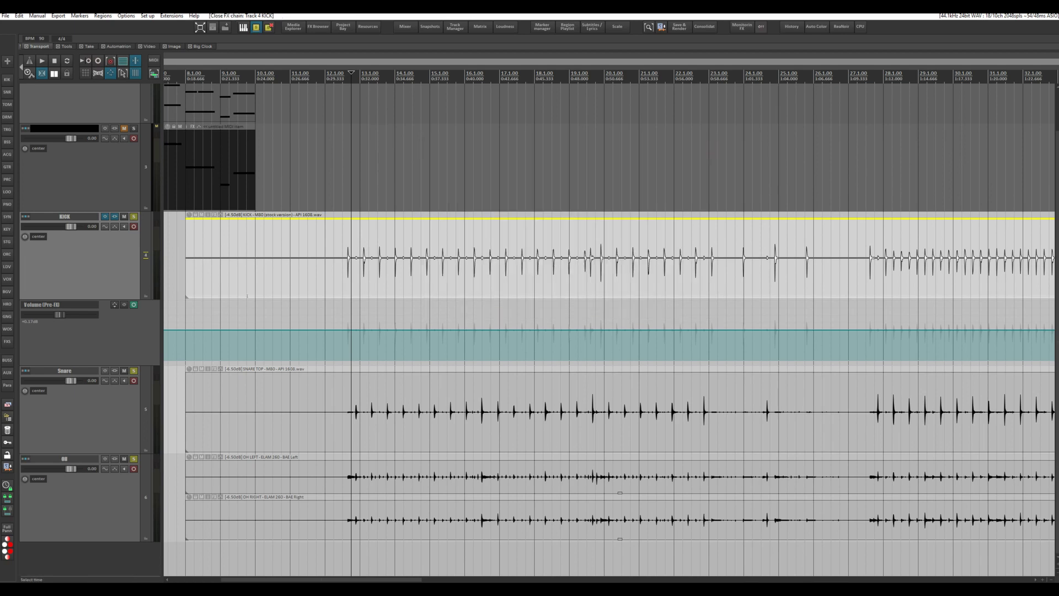
- Clear the KICK track's Volume (Pre-FX) envelope and remove it completely
click(115, 304)
click(144, 331)
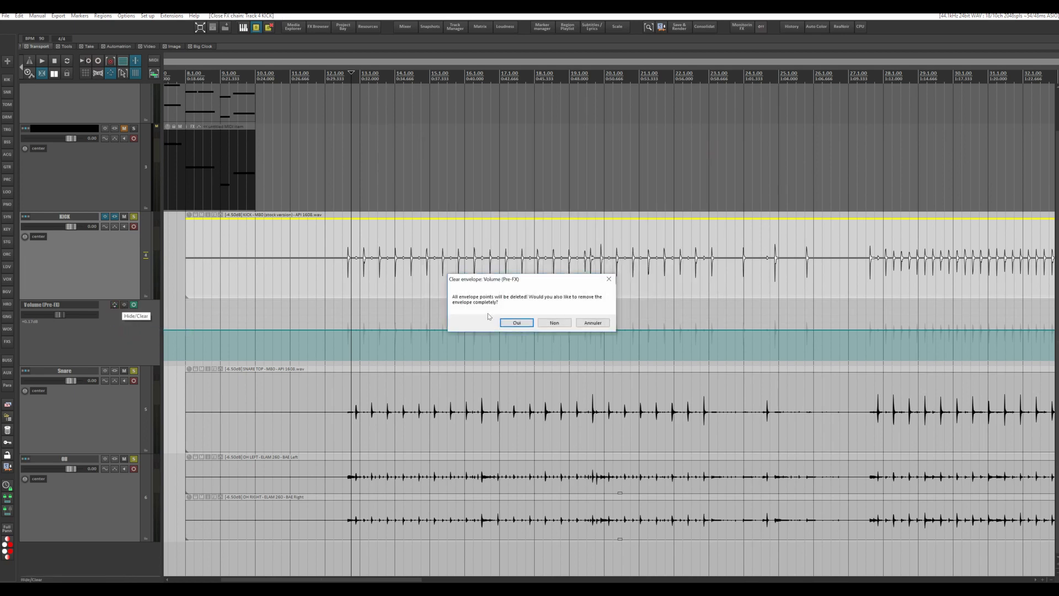
click(517, 322)
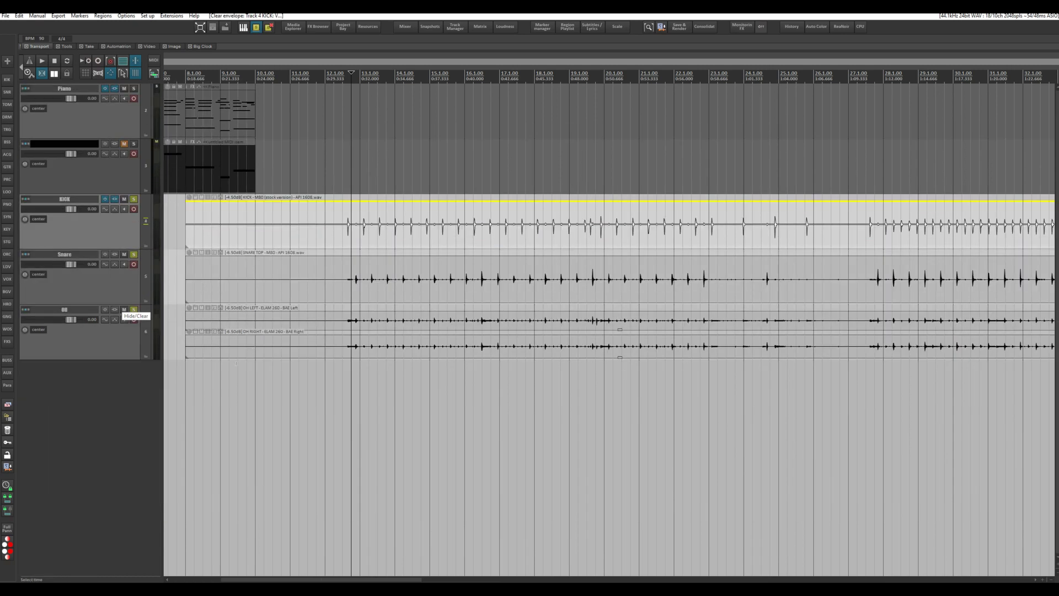
- Add a new track above KICK and nest the kick, snare and overhead tracks inside it as a folder
double_click(93, 420)
drag(101, 399, 127, 220)
click(108, 286)
shift+click(114, 402)
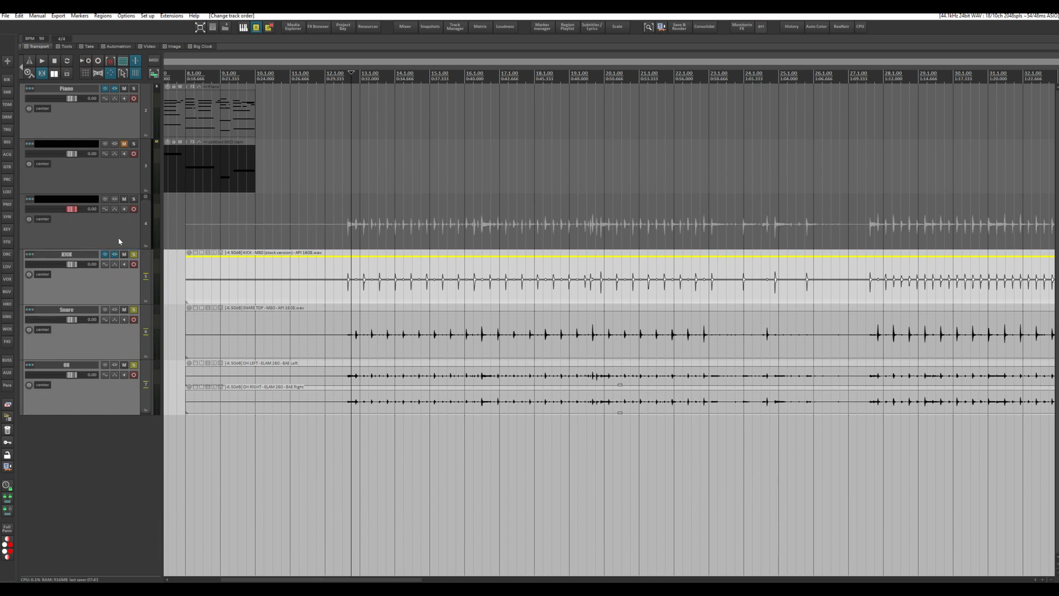
- Name the new folder track DRUMS
click(111, 225)
double_click(72, 200)
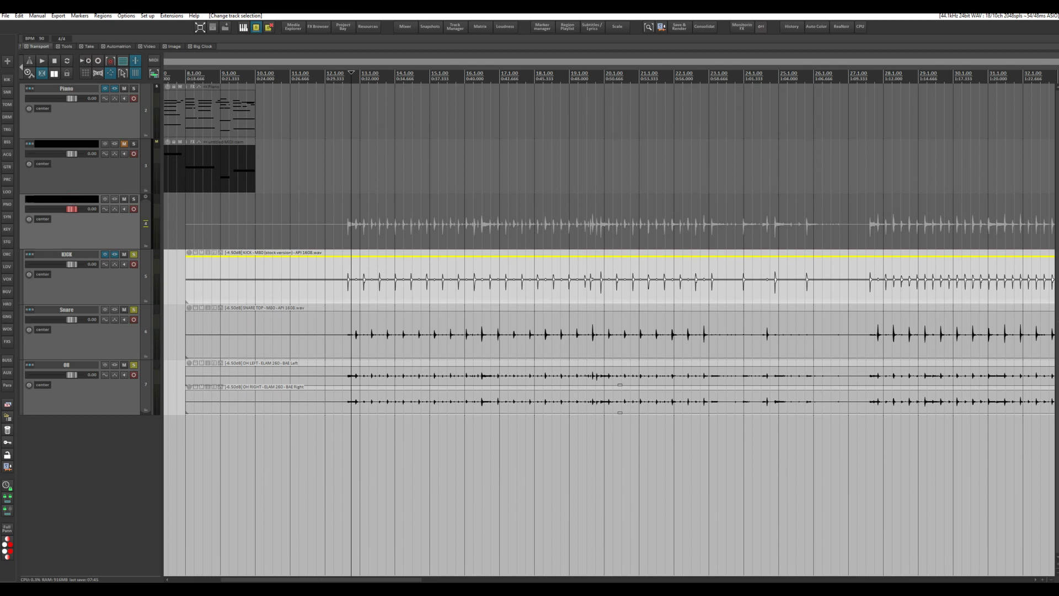
text(DRUMS)
key(Return)
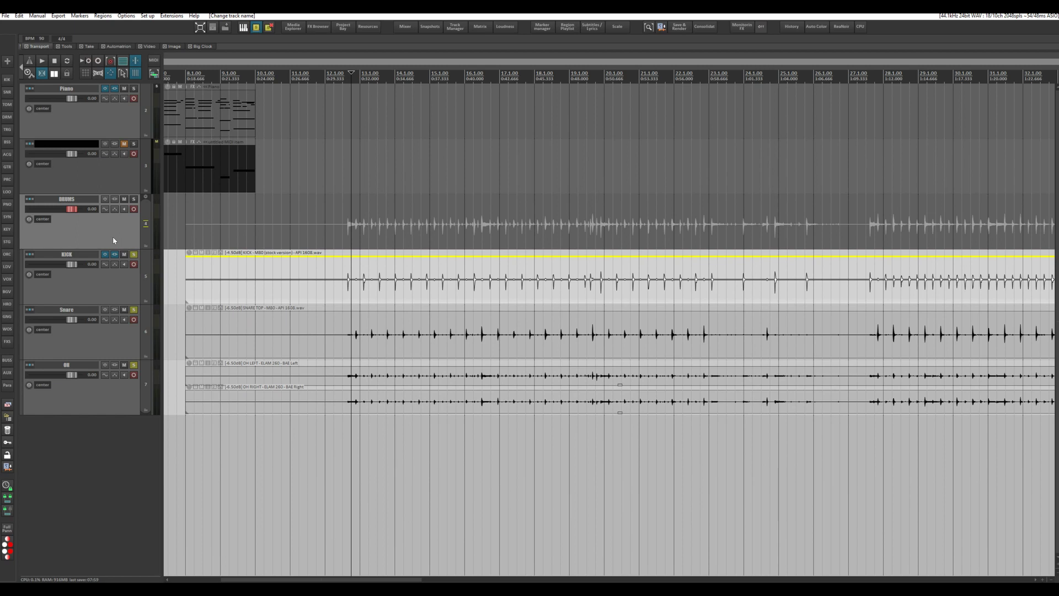
- Put KICK's ReaComp on the DRUMS folder track, remove all effects from KICK and close the DRUMS effects chain
click(116, 208)
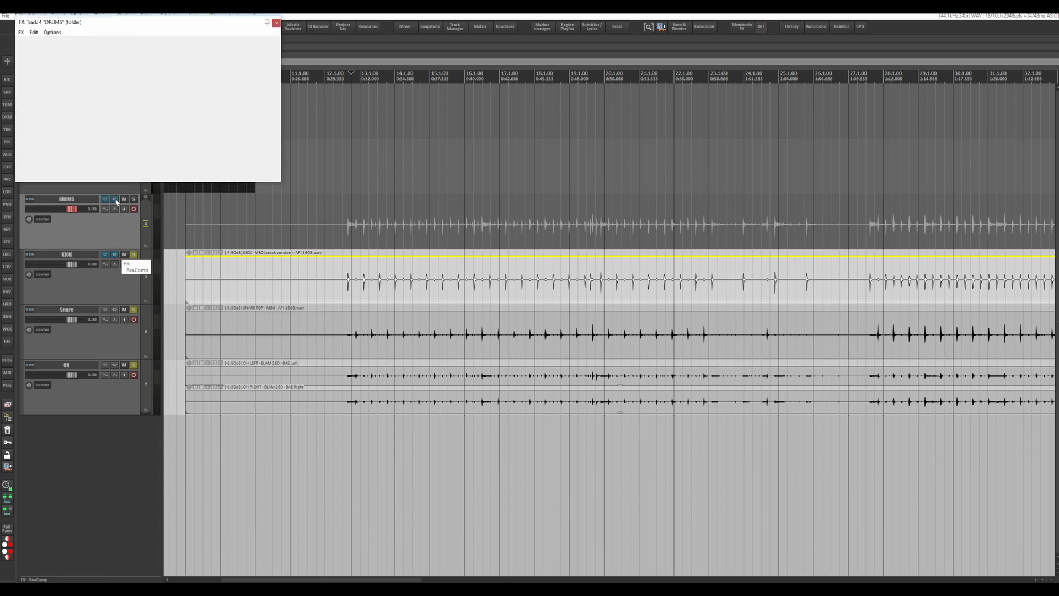
alt+click(116, 255)
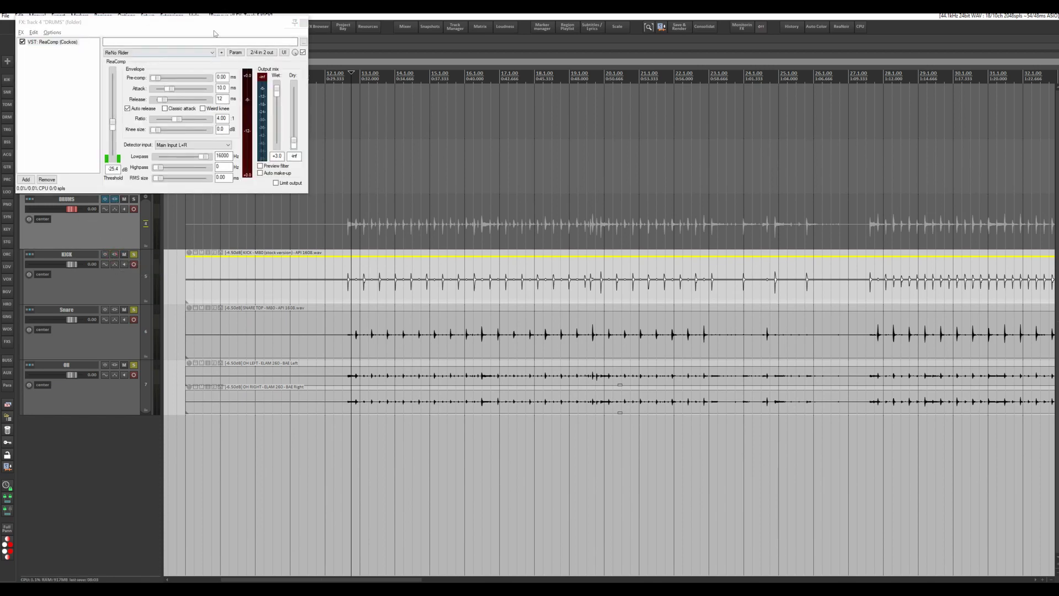
drag(215, 22, 645, 99)
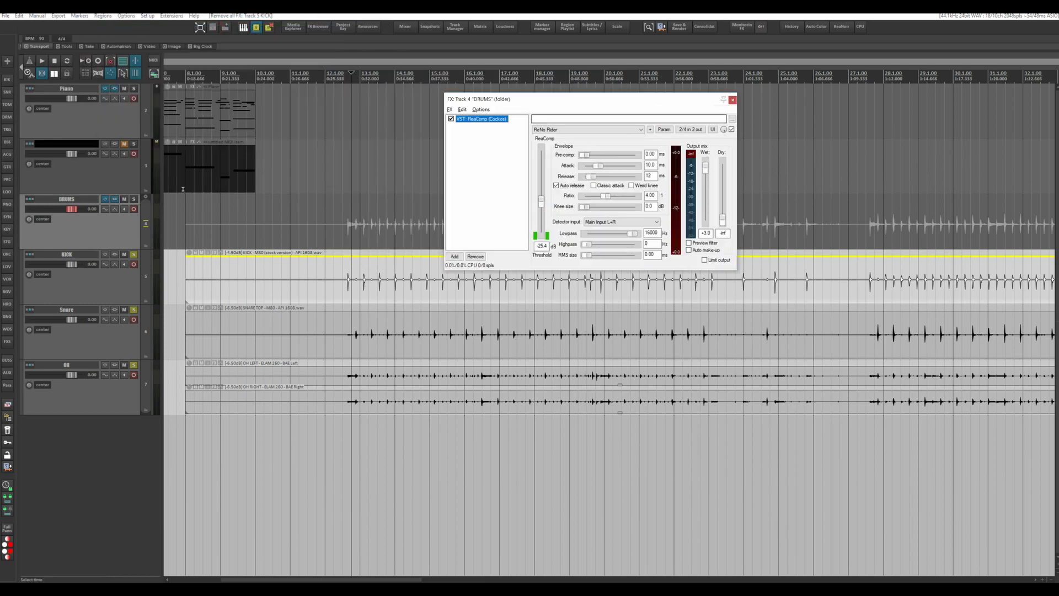
click(733, 100)
- Play the drums through the DRUMS folder's ReaComp from just before the first kick hit, with its effects window open
click(342, 82)
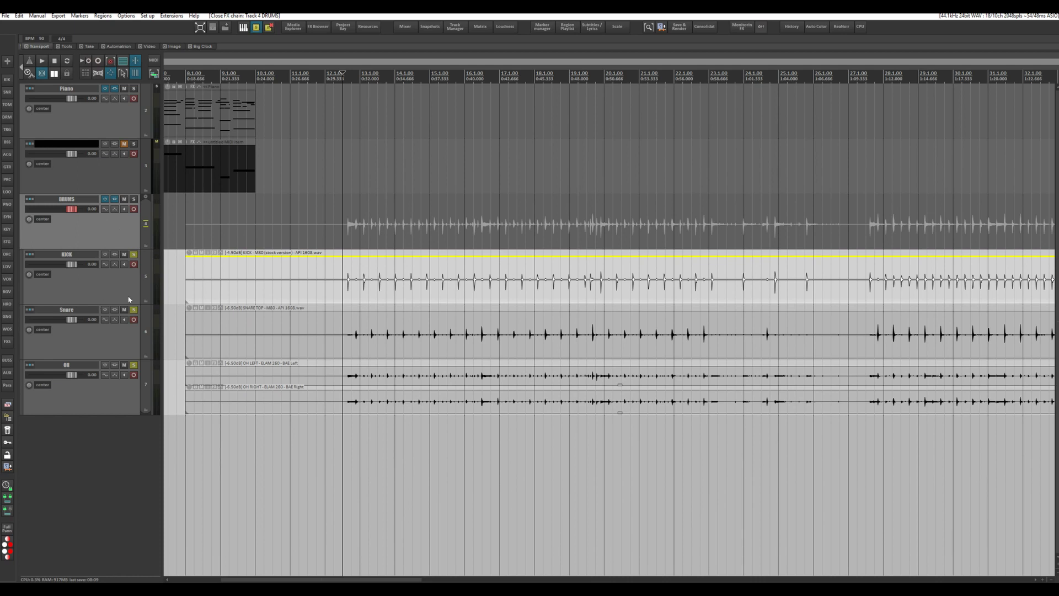
click(114, 200)
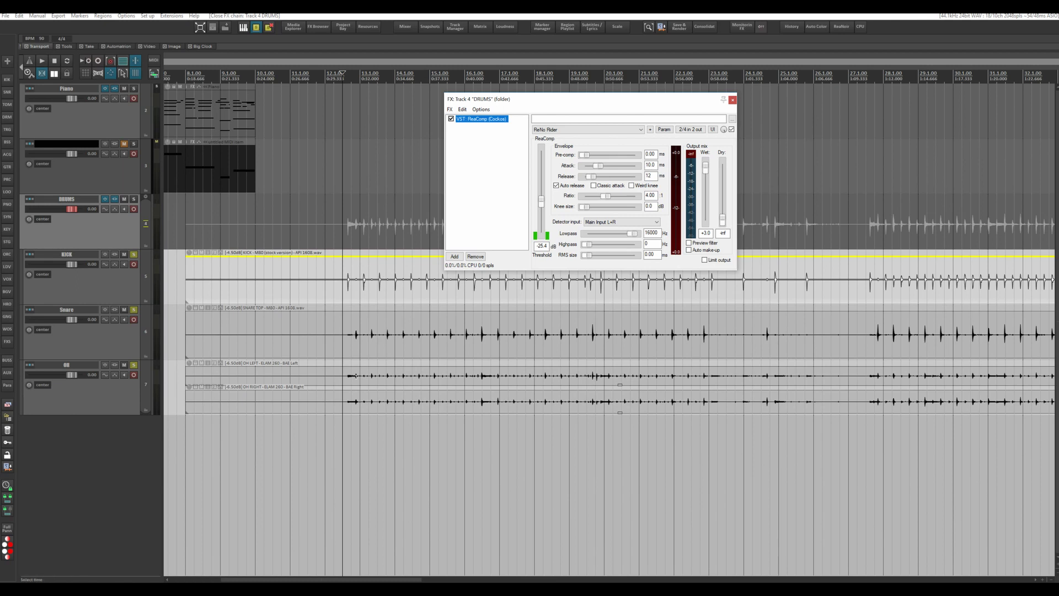
key(space)
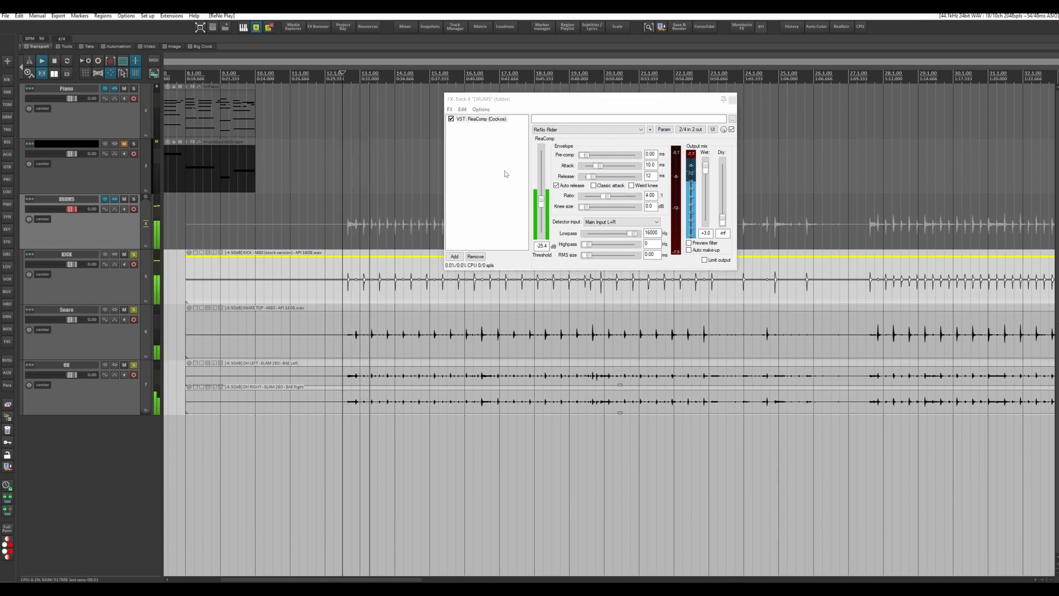
- Play the drums with KICK taken out of the solo group to compare the compression, and solo KICK again
click(133, 255)
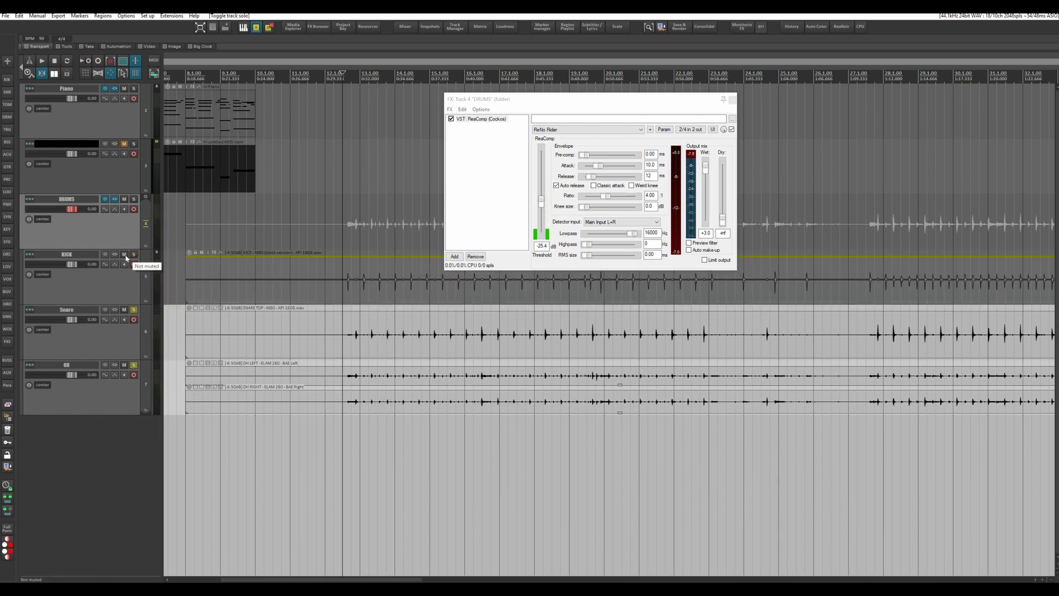
click(125, 255)
key(space)
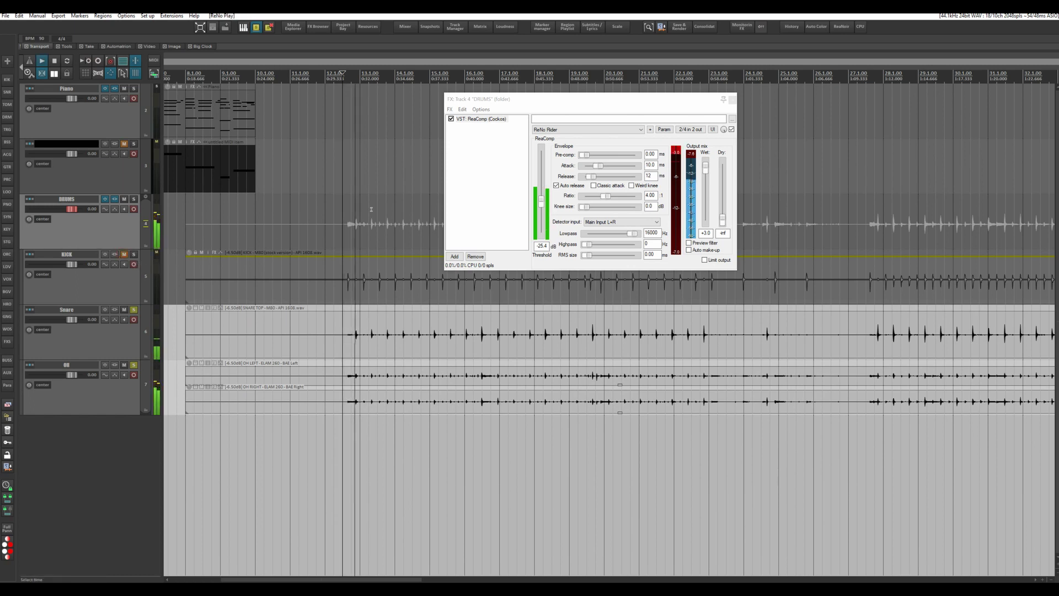
key(space)
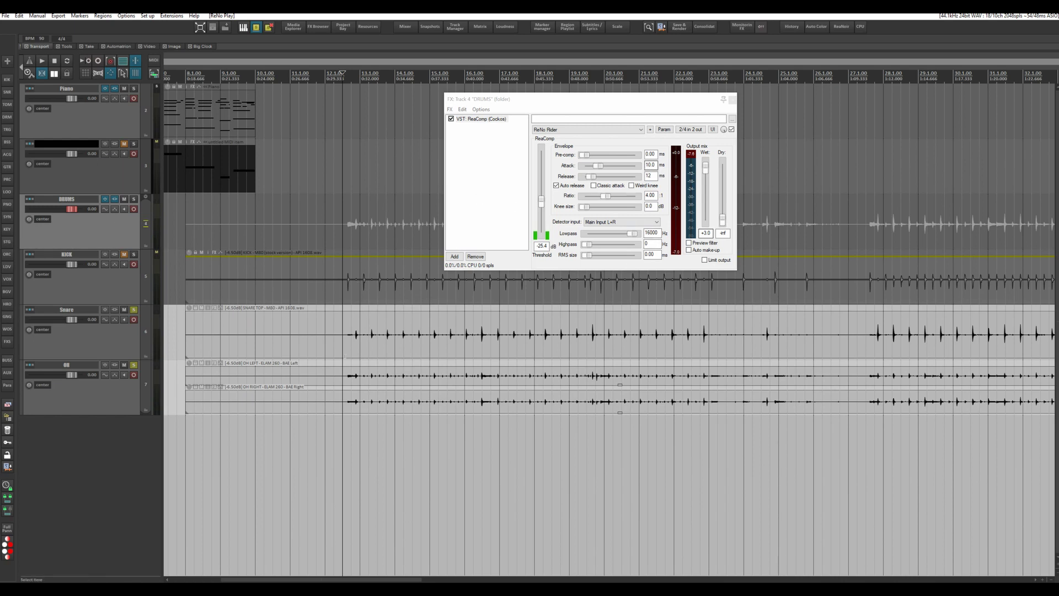
click(126, 263)
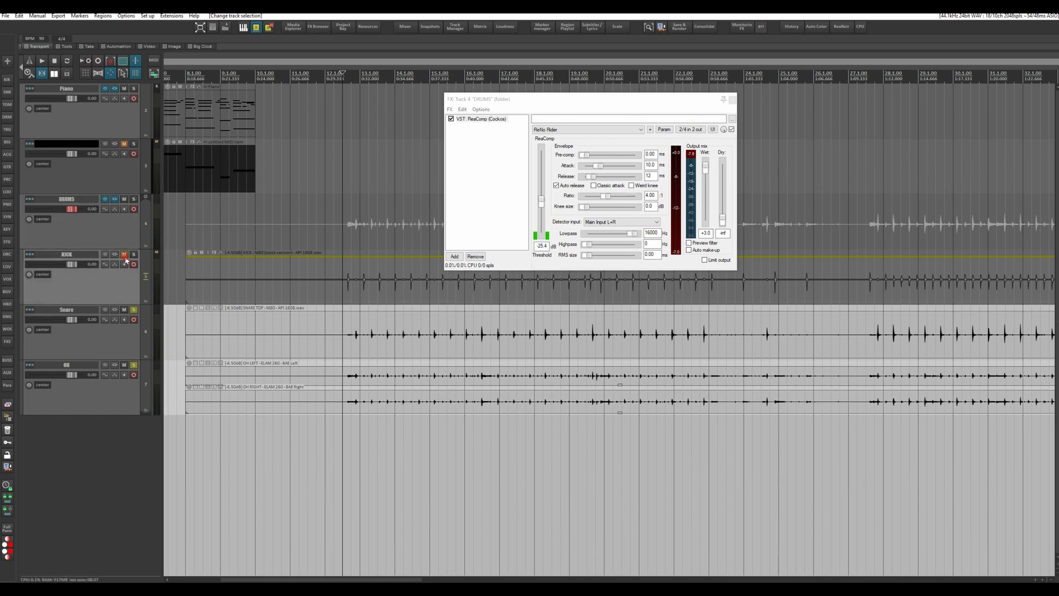
click(134, 255)
- Enable the Volume (Pre-FX) envelope on the DRUMS folder track and close its envelope list
click(118, 225)
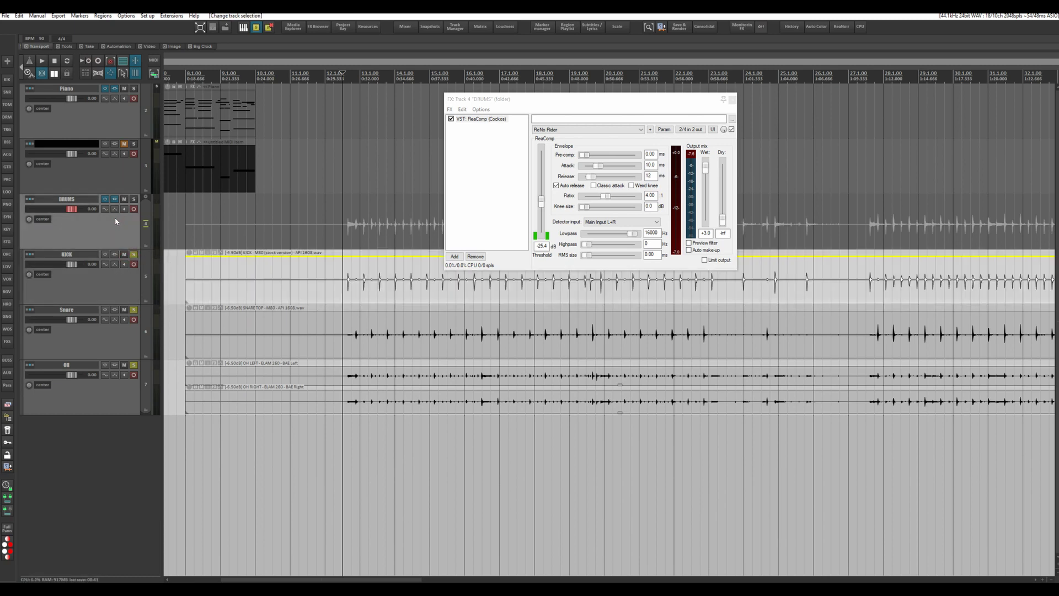
click(105, 209)
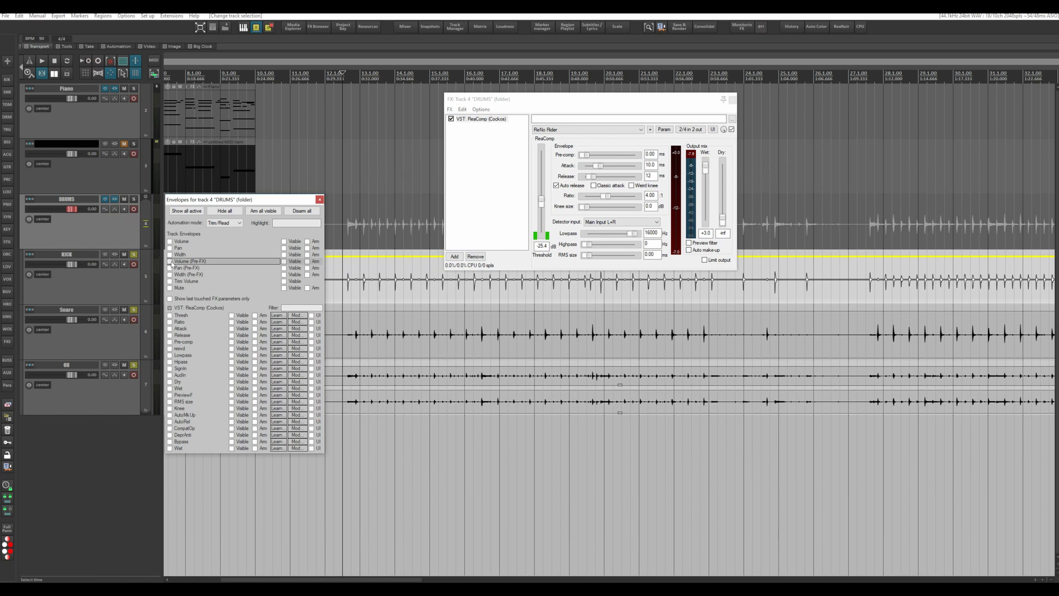
click(170, 261)
click(320, 200)
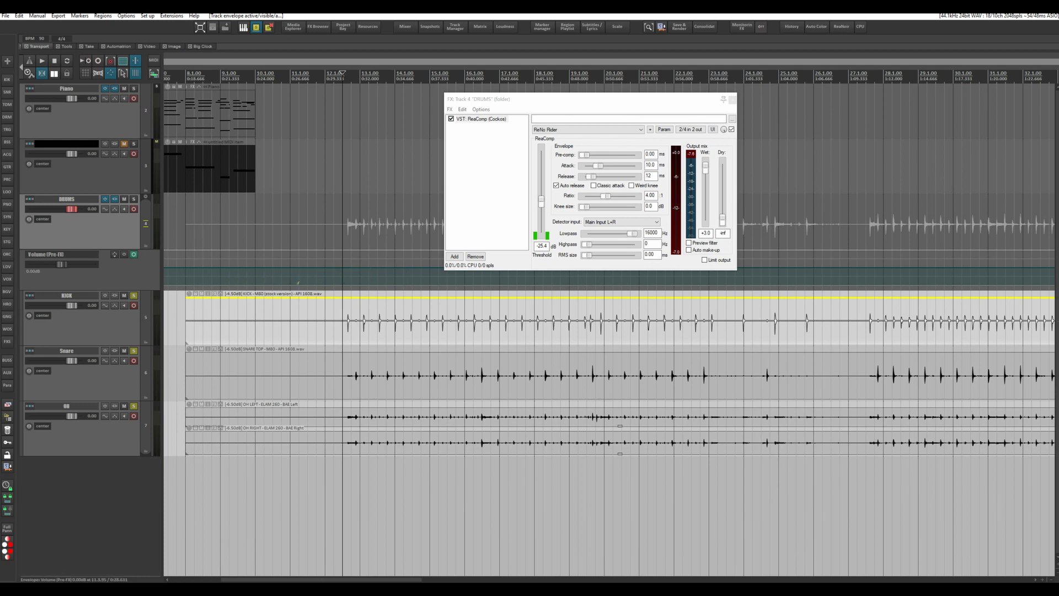
- Lower the volumes of KICK, Snare and OH together and reset them to 0 dB
click(111, 332)
shift+click(117, 439)
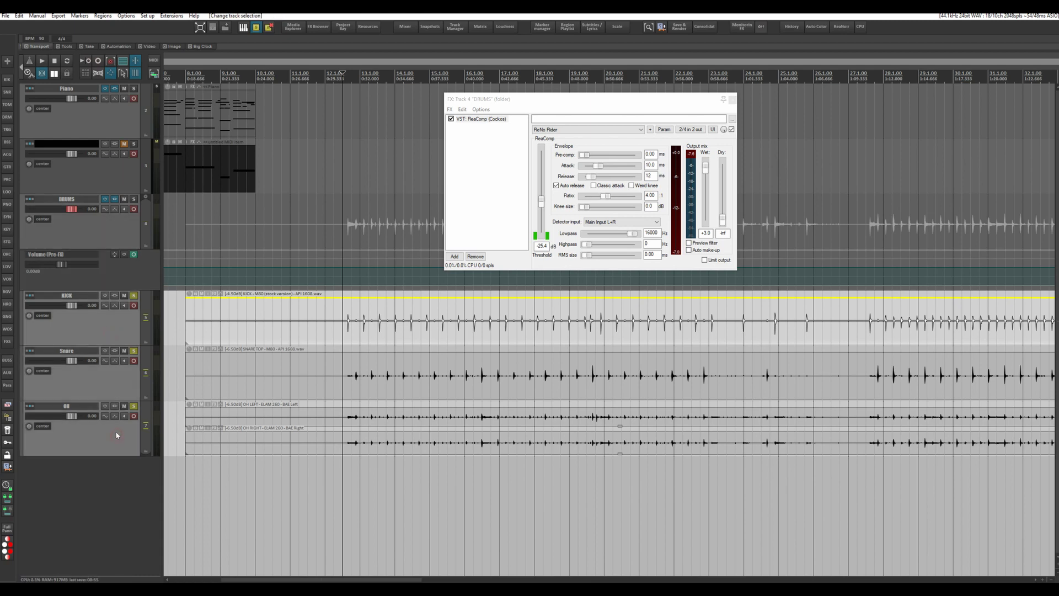
mouse_move(75, 306)
mouse_down()
mouse_move(53, 311)
mouse_move(66, 311)
mouse_up()
double_click(66, 311)
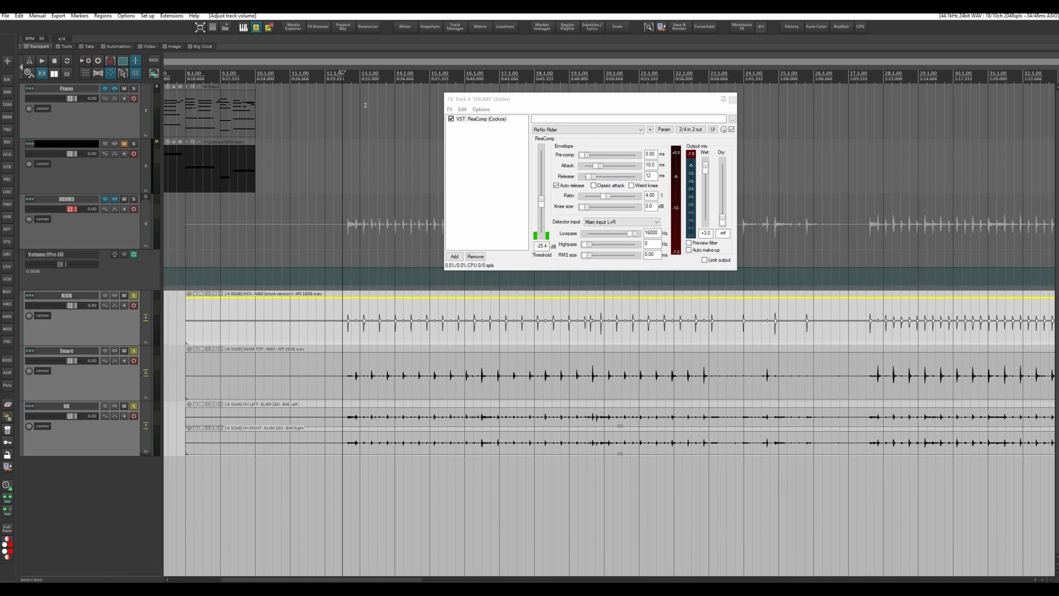
- Play the drums from just before bar 12 while varying the level of the DRUMS Volume (Pre-FX) envelope
click(324, 75)
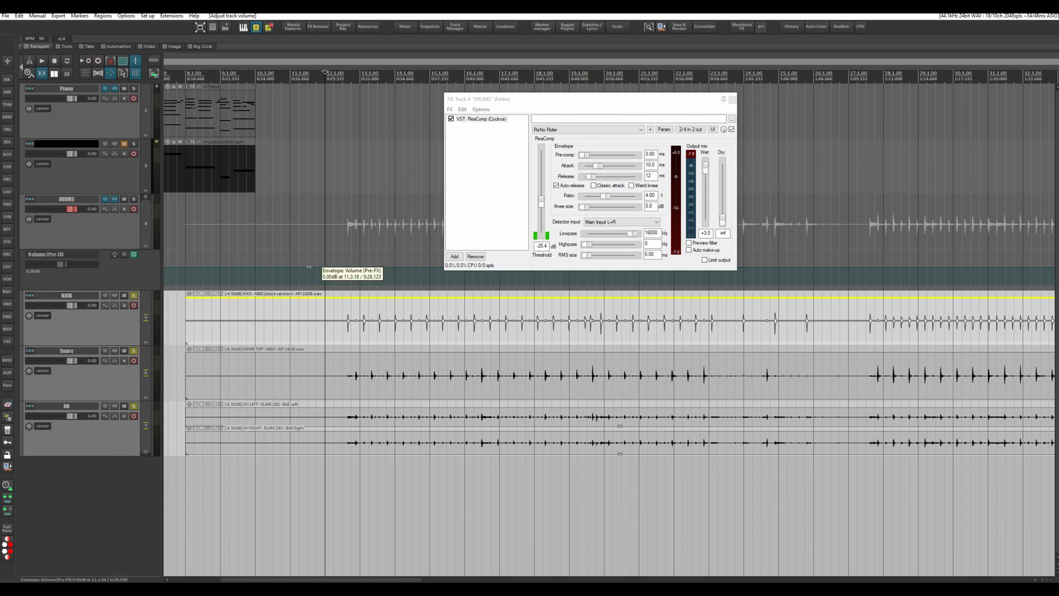
key(space)
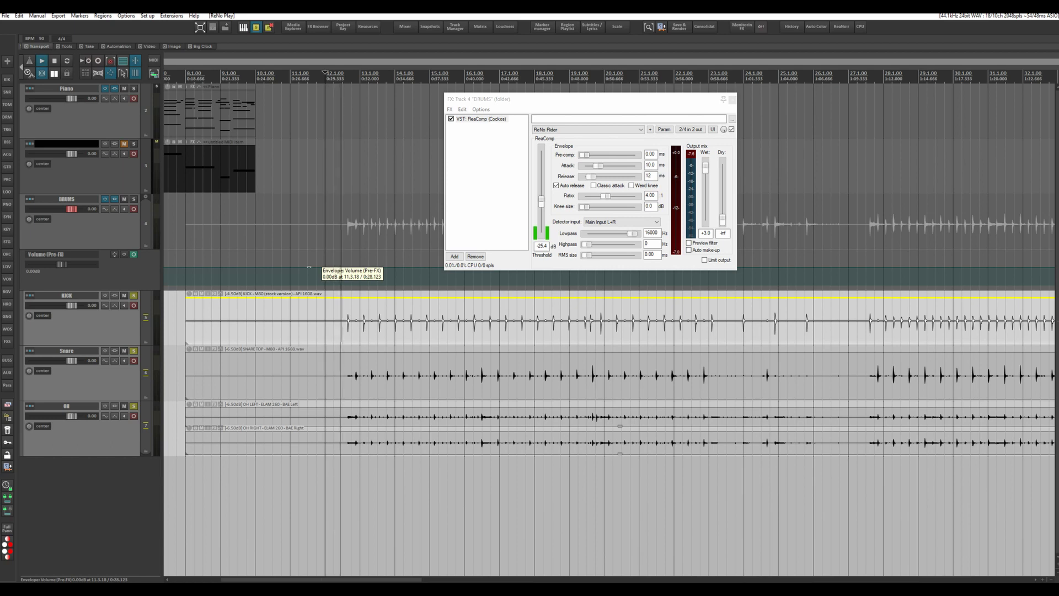
mouse_move(309, 267)
mouse_down()
mouse_move(310, 297)
mouse_move(314, 242)
mouse_move(317, 290)
mouse_move(317, 268)
mouse_up()
key(space)
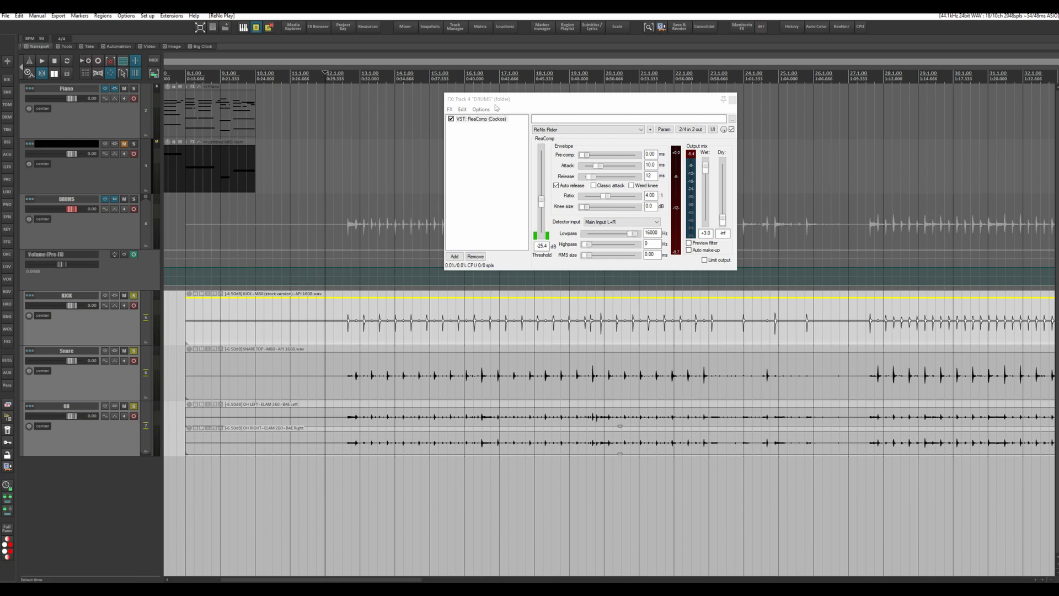
- Play the drums while sweeping the DRUMS track's own volume down and up, including about +5.55 dB, and stop playback
click(115, 231)
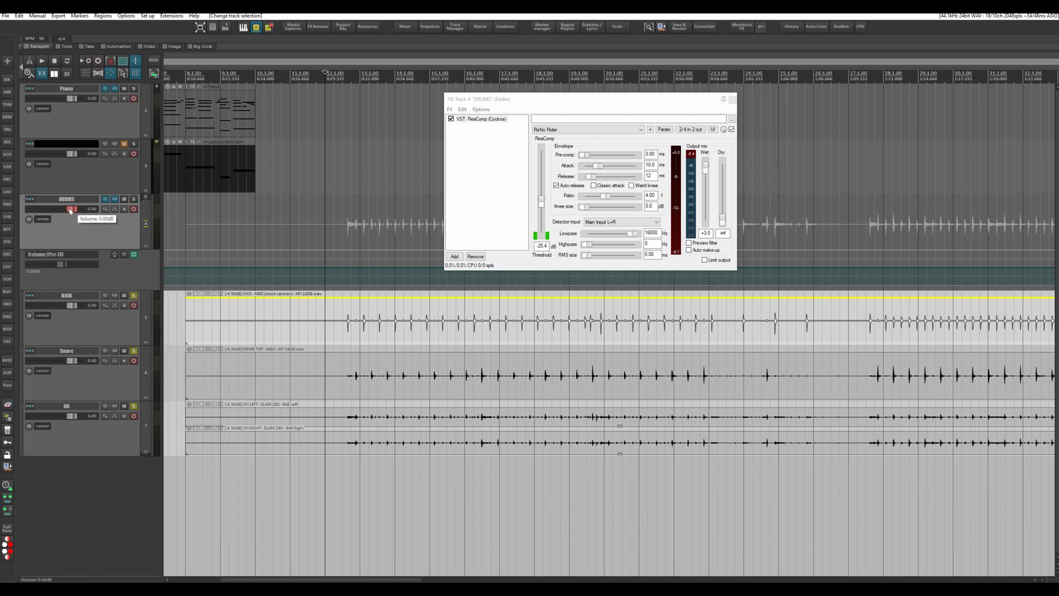
drag(70, 211, 65, 210)
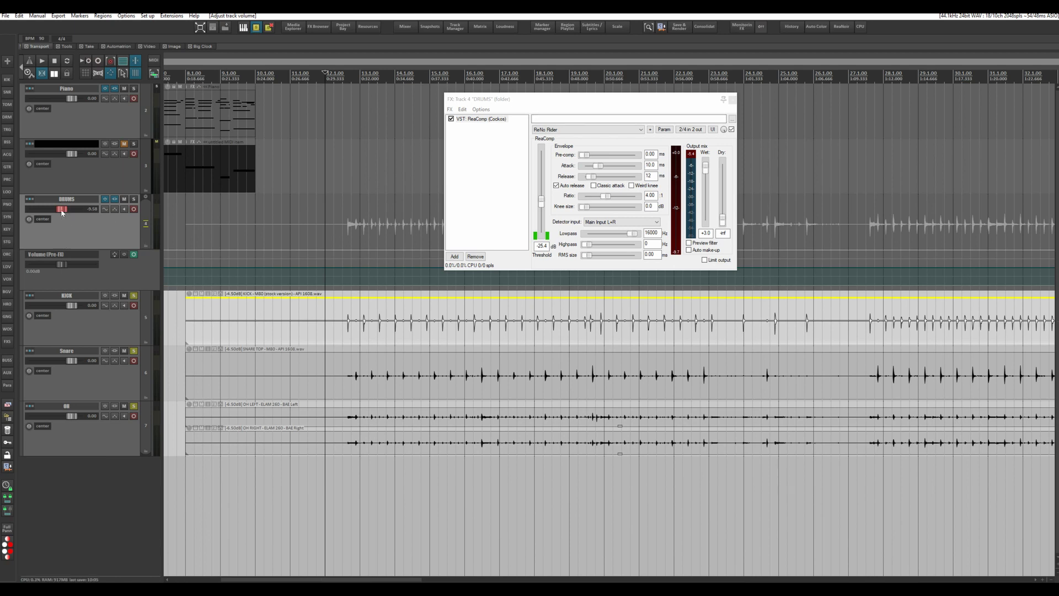
key(space)
scroll(63, 211, up, 8)
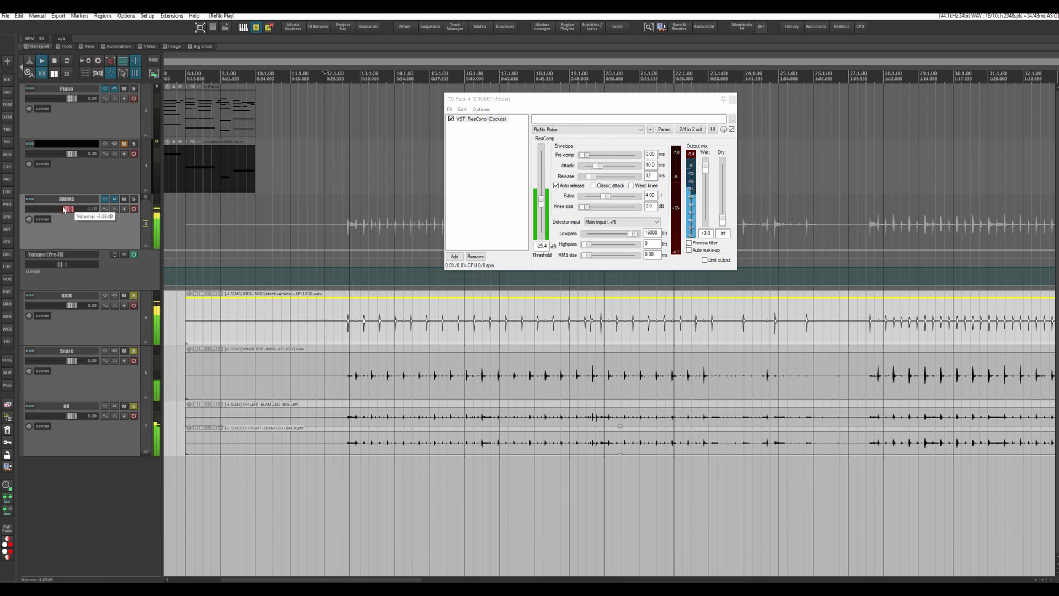
scroll(78, 209, up, 10)
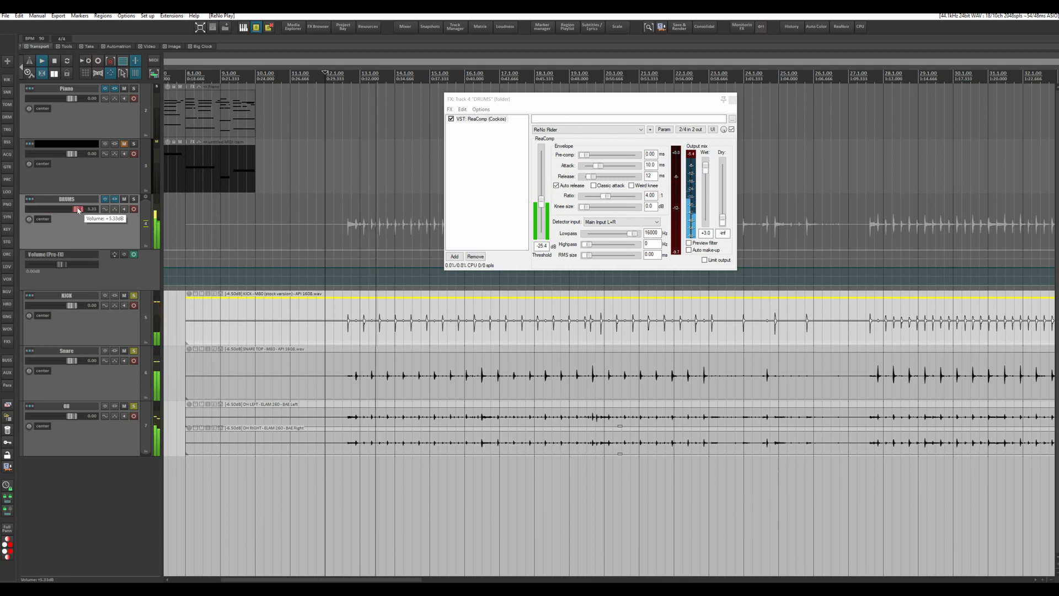
drag(78, 209, 66, 210)
key(space)
- Raise the DRUMS pre-FX volume to about +2.05 dB and lower the DRUMS track's own volume slightly
mouse_move(61, 264)
mouse_down()
mouse_move(48, 265)
mouse_move(62, 264)
mouse_up()
drag(65, 209, 60, 215)
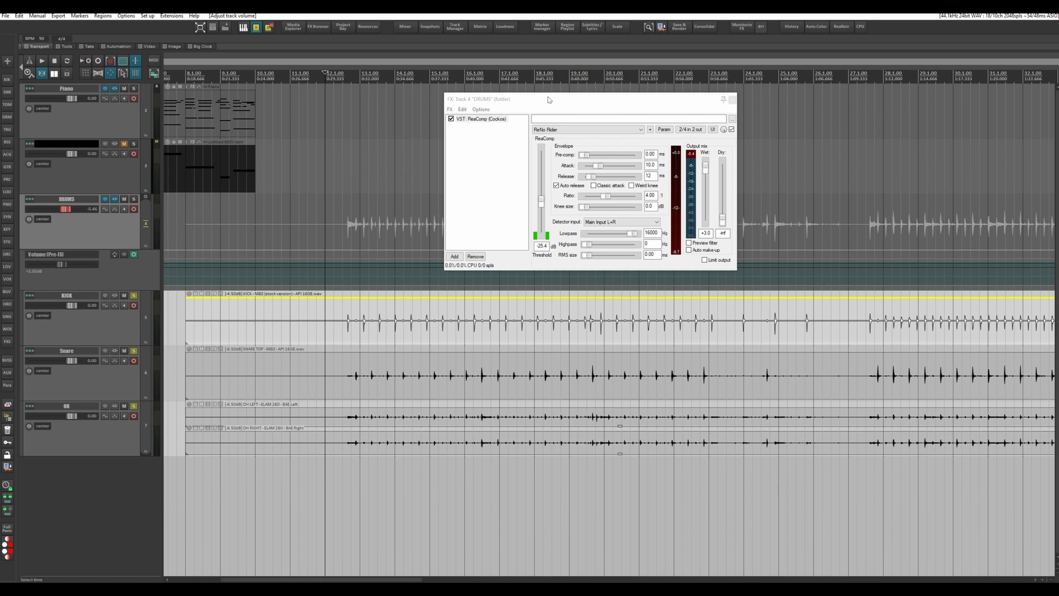
- Show the DRUMS Volume (Pre-FX) envelope in the media lane and adjust its level to about +1.94 dB
drag(549, 100, 672, 104)
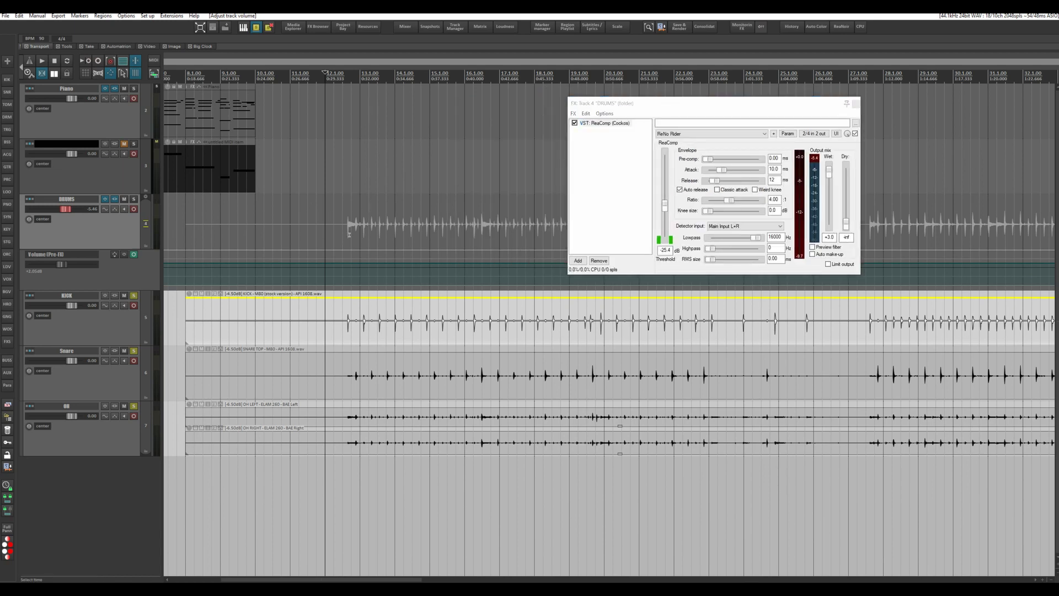
right_click(116, 276)
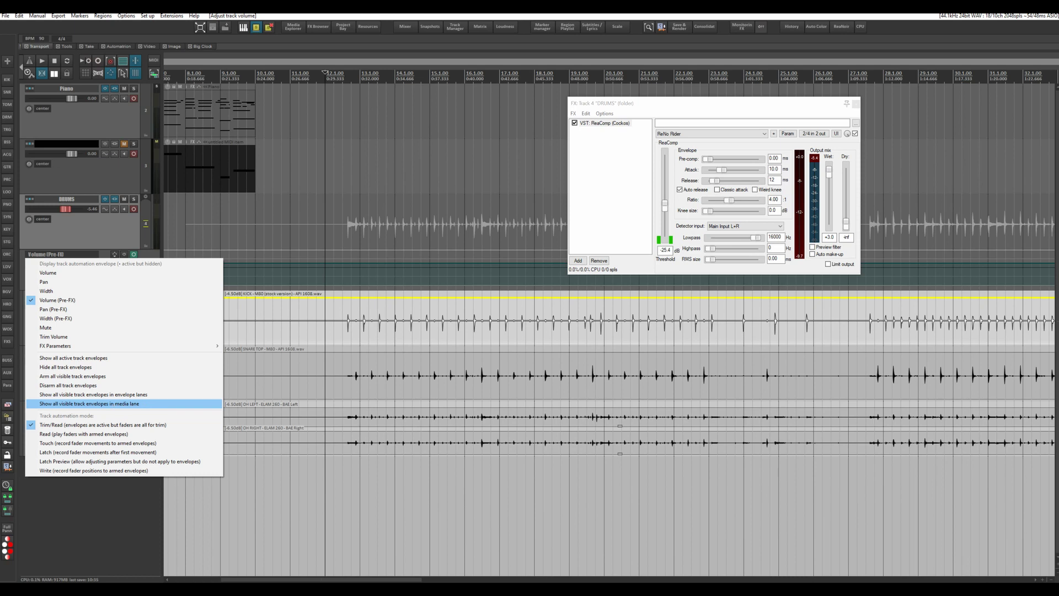
click(88, 403)
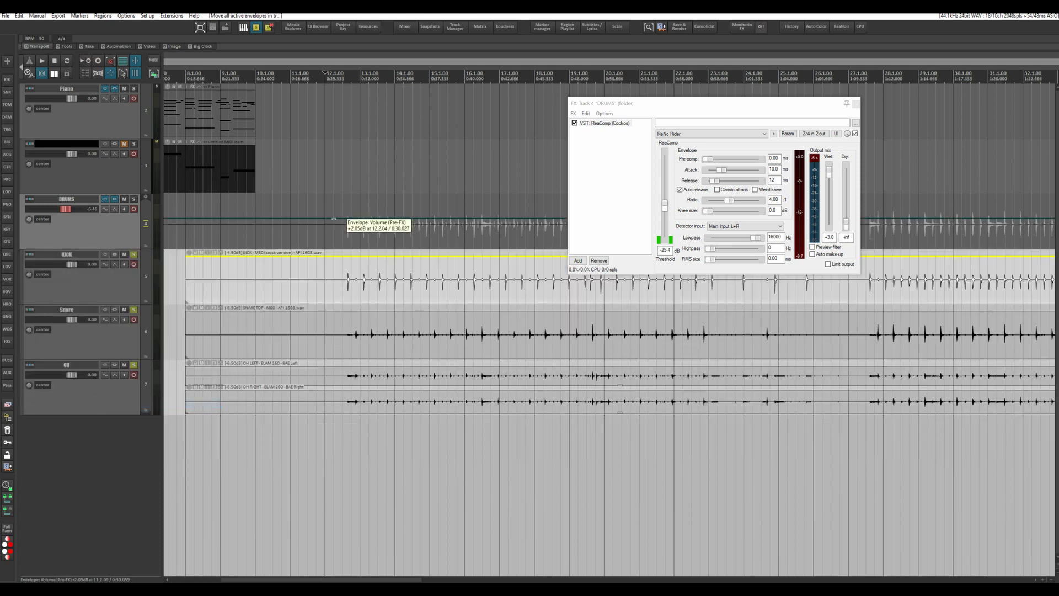
drag(334, 219, 166, 212)
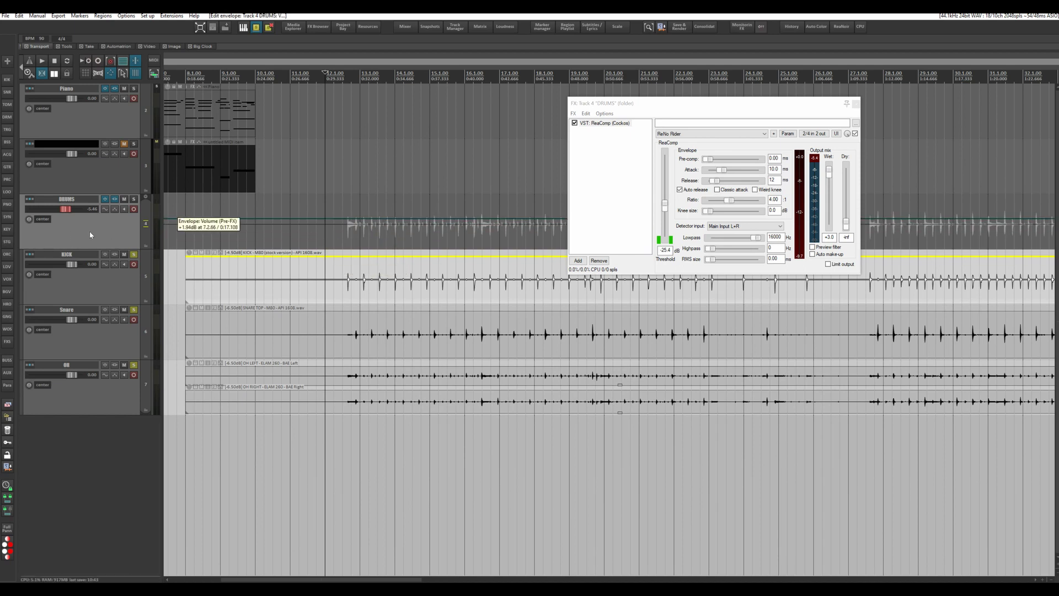
- With the folder's child tracks compacted, lower the Volume (Pre-FX) envelope to about +0.98 dB during playback and reset the DRUMS volume to 0 dB
click(145, 197)
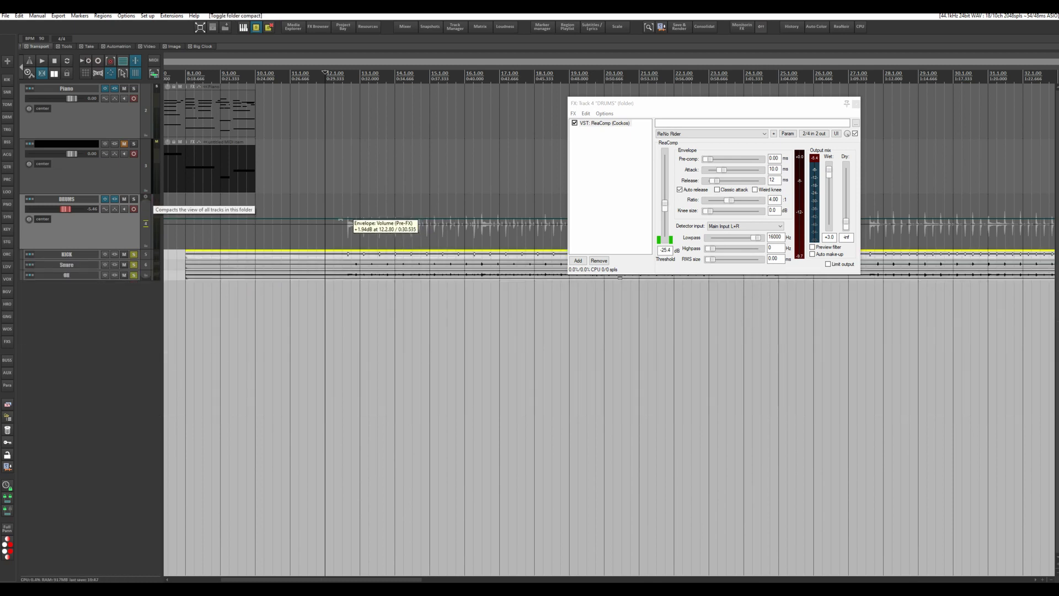
key(space)
drag(342, 217, 340, 243)
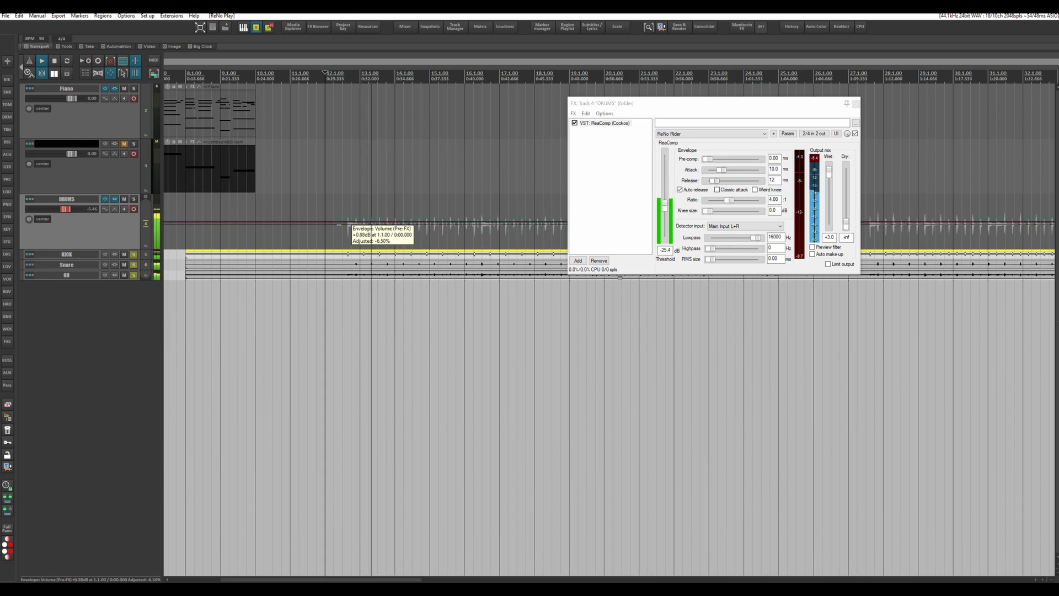
double_click(65, 210)
key(space)
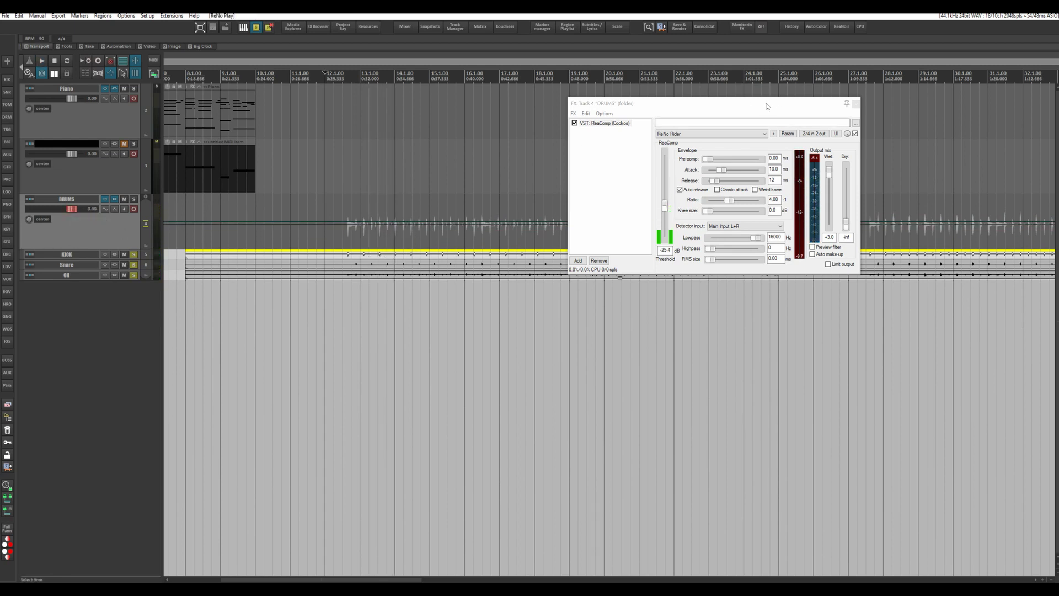
- Move the DRUMS effects window off the envelope and close it
drag(770, 103, 739, 302)
scroll(332, 241, up, 2)
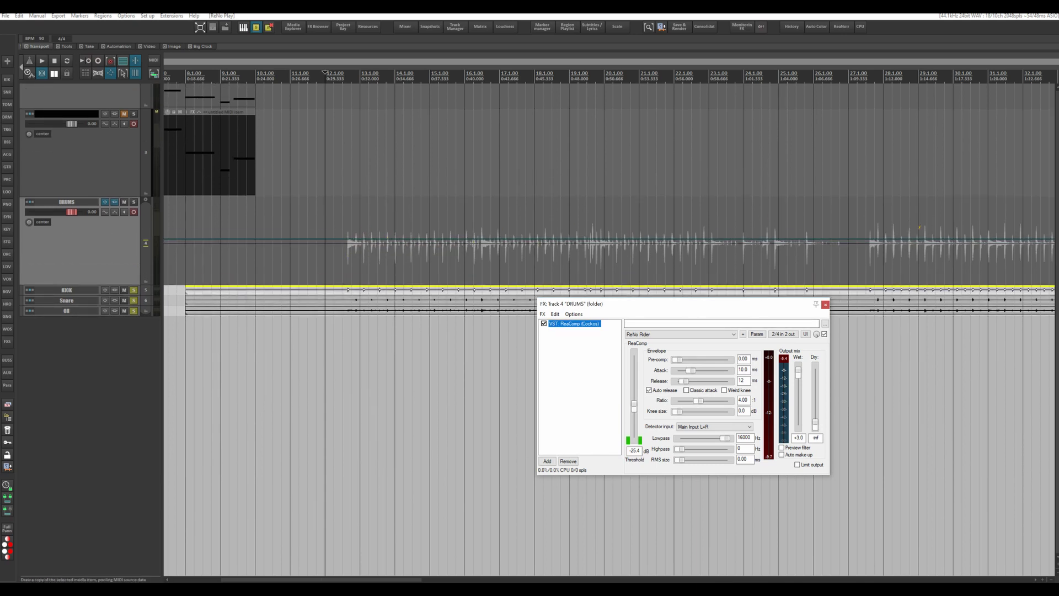
click(826, 304)
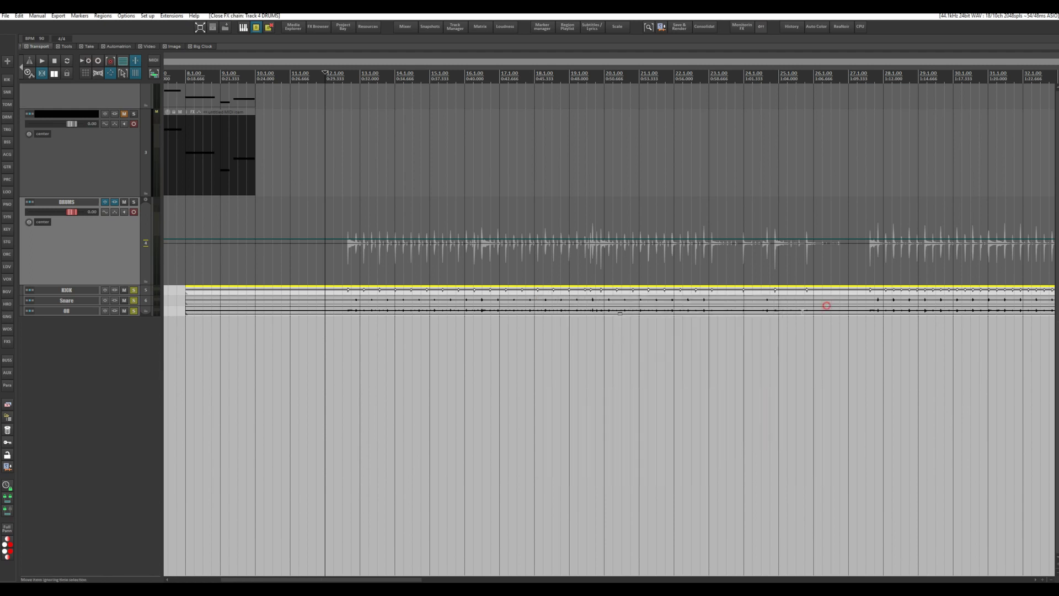
- Take the KICK, Snare and OH tracks out of solo
scroll(327, 324, down, 5)
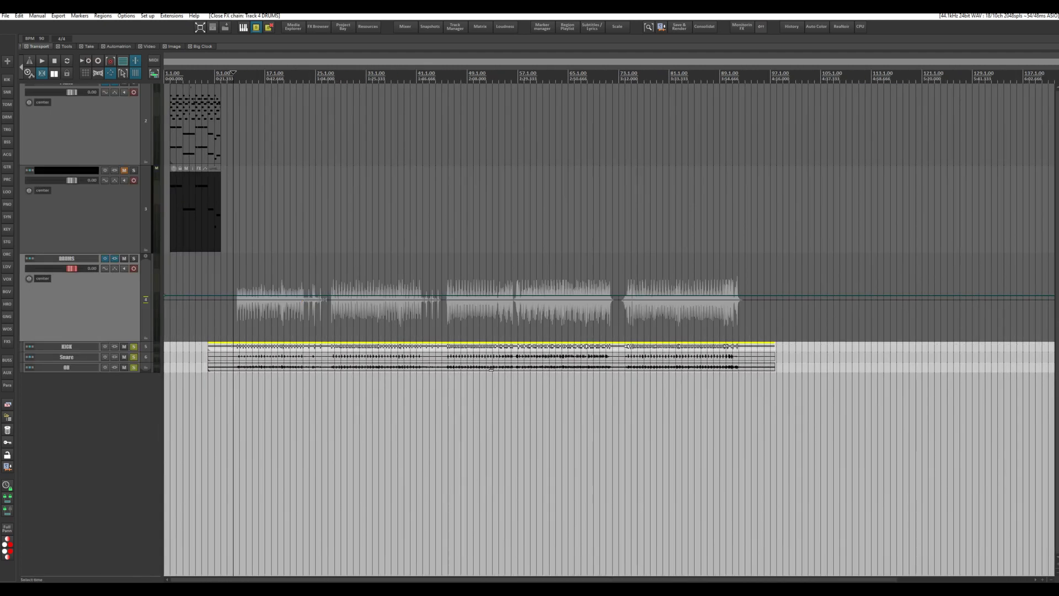
scroll(193, 342, down, 2)
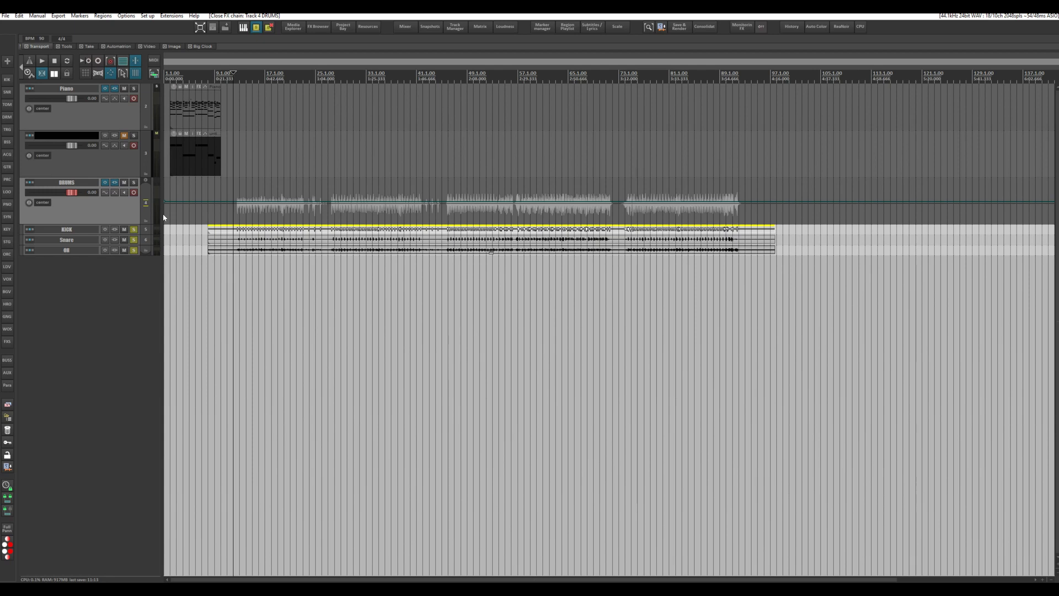
scroll(164, 217, up, 3)
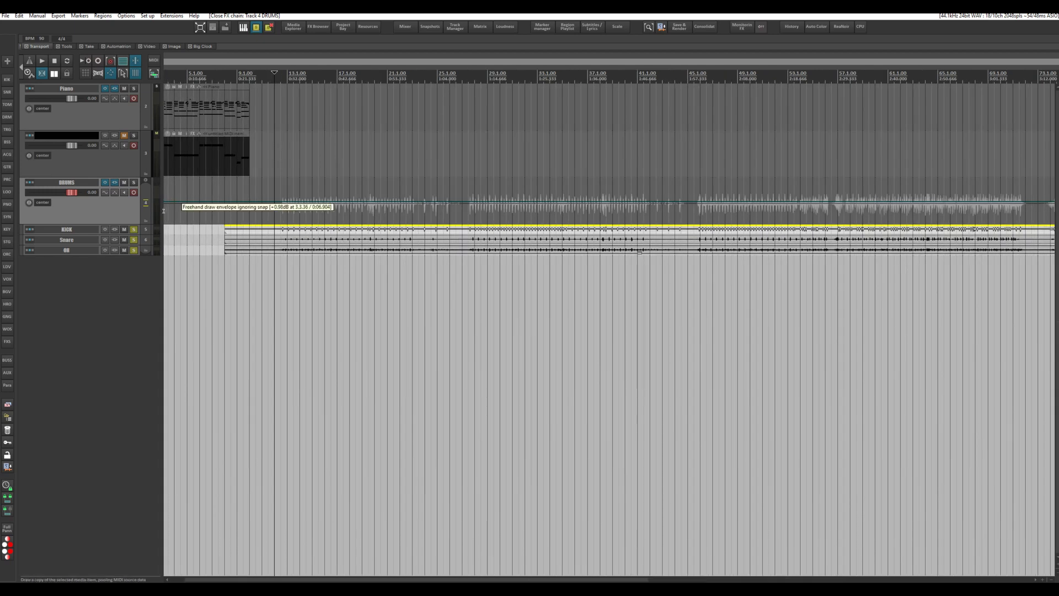
drag(134, 229, 134, 270)
- Place the edit cursor at bar 2 and examine the Piano item's notes and velocities in the MIDI editor
scroll(263, 178, up, 3)
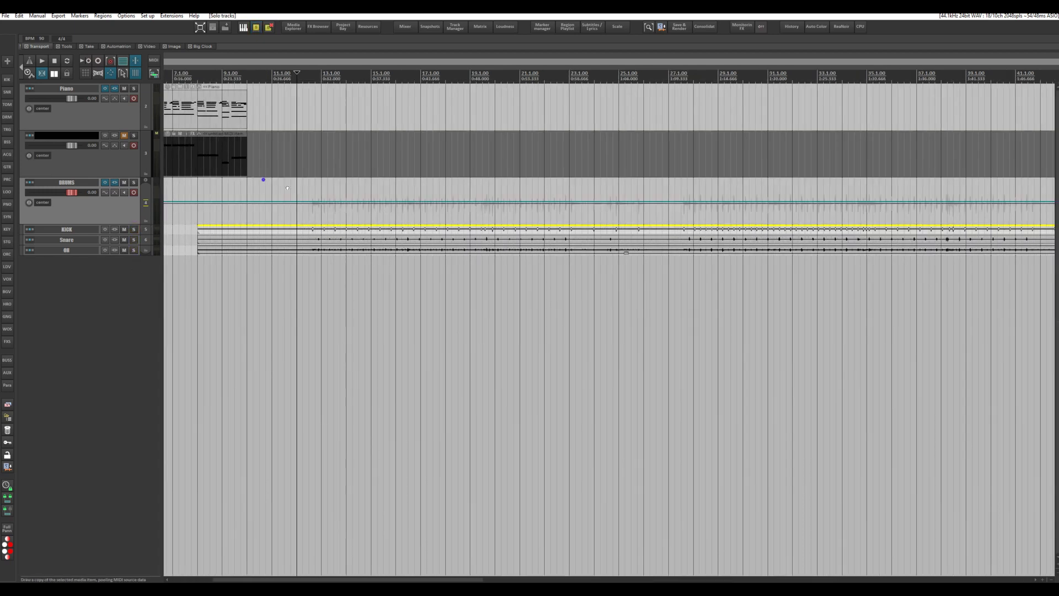
scroll(262, 178, left, 3)
scroll(280, 148, up, 4)
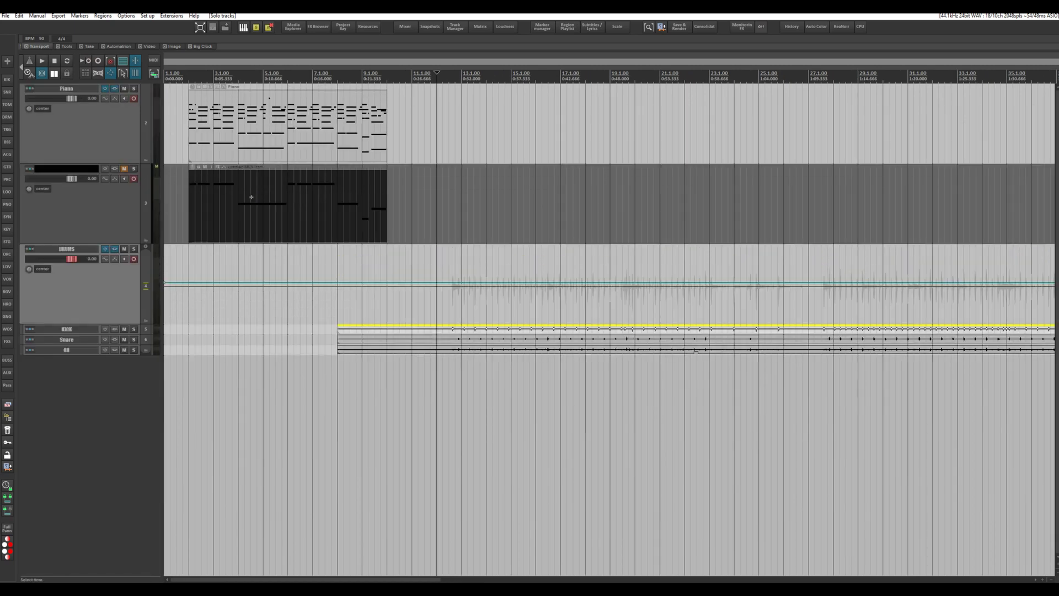
scroll(213, 190, up, 4)
scroll(604, 217, left, 3)
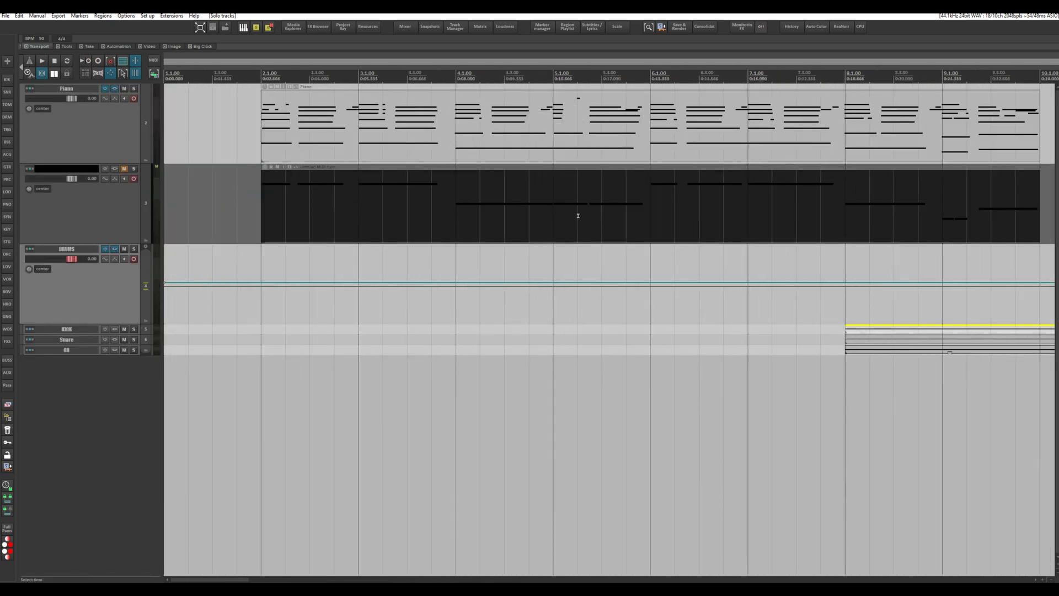
scroll(579, 216, down, 3)
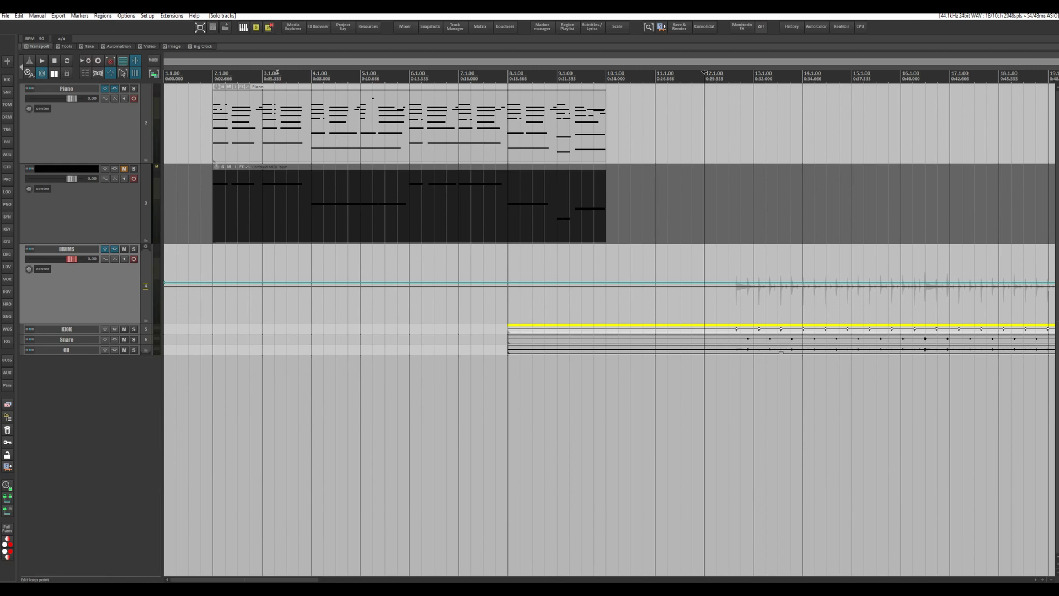
click(214, 74)
double_click(316, 126)
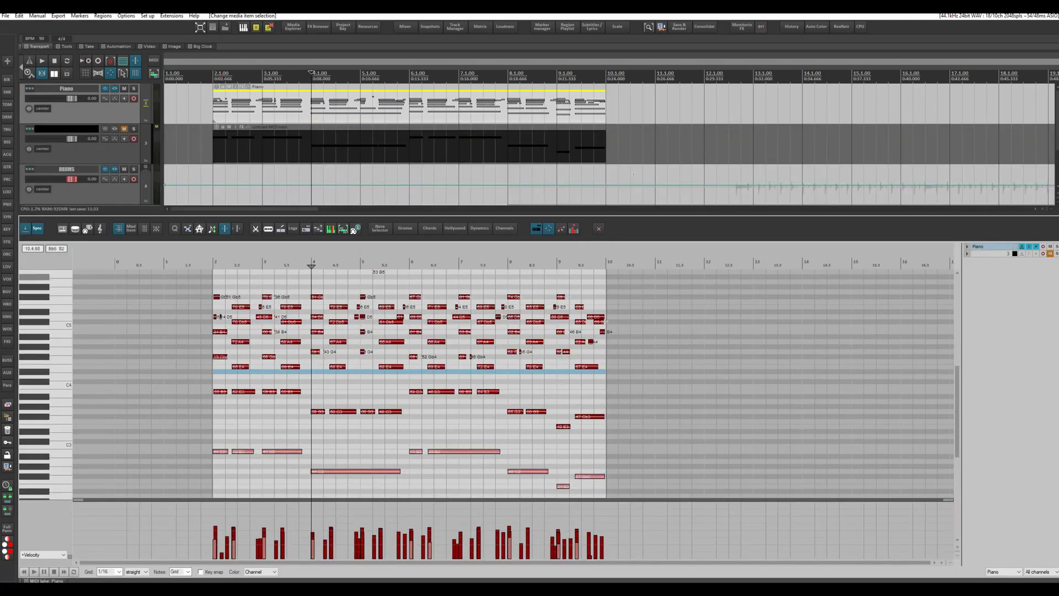
click(598, 229)
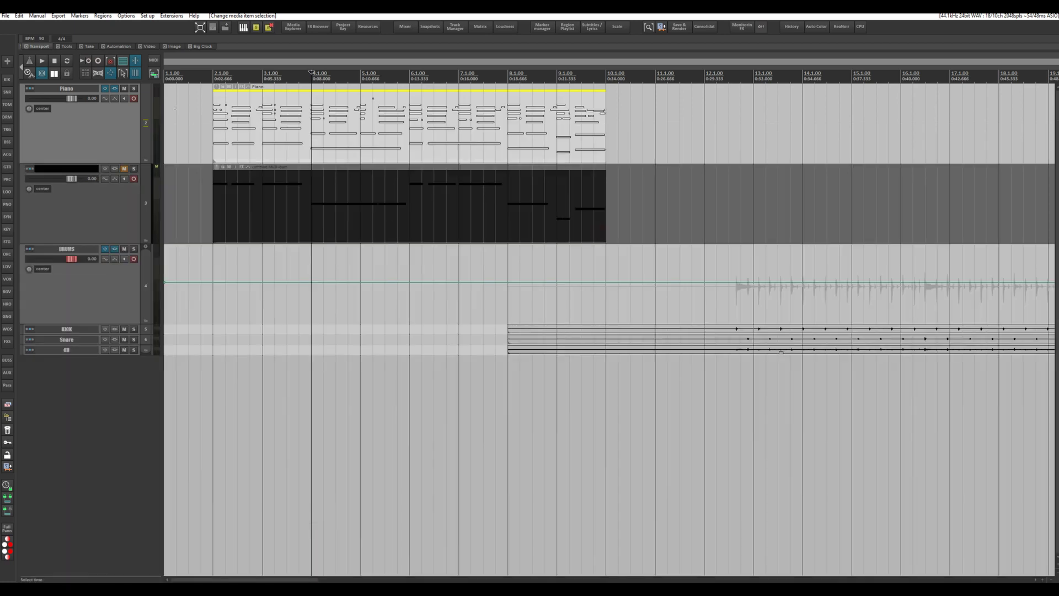
- View the Piano track's Kontakt instrument, lower the track volume to about -11.7 dB and reset it to 0 dB
click(114, 89)
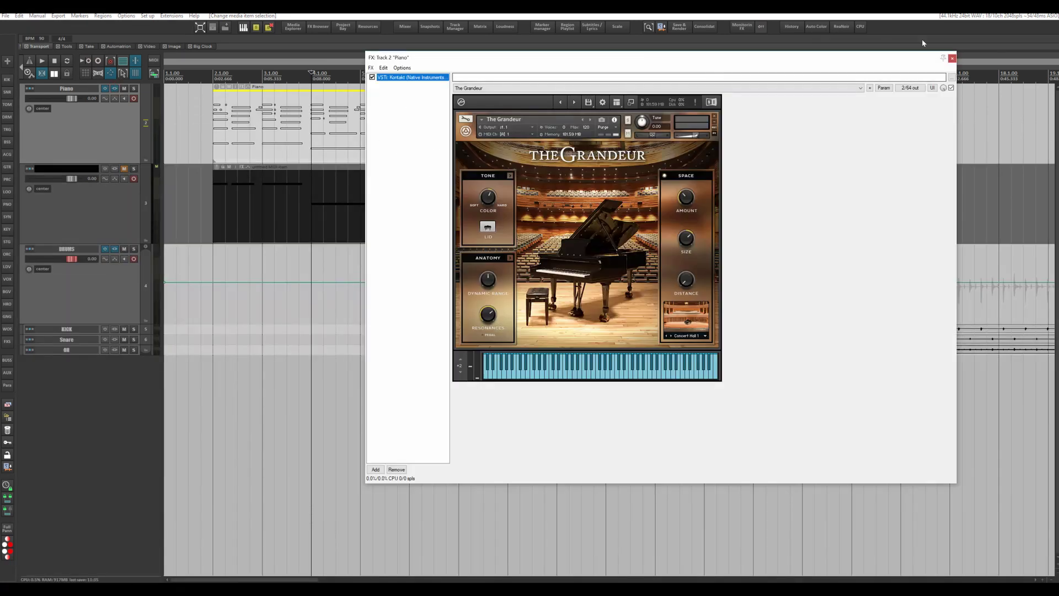
click(953, 59)
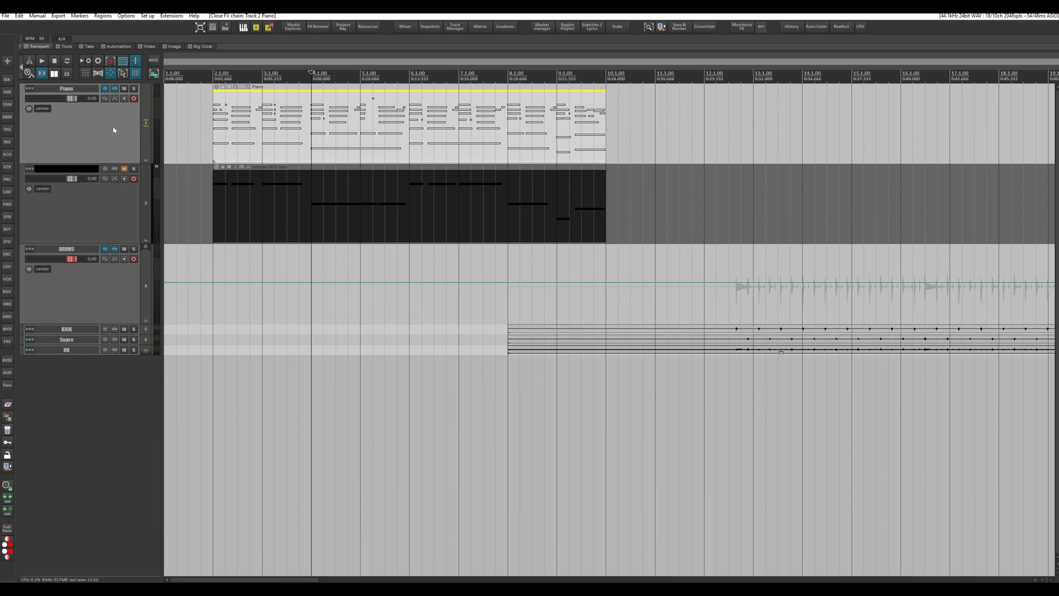
click(114, 89)
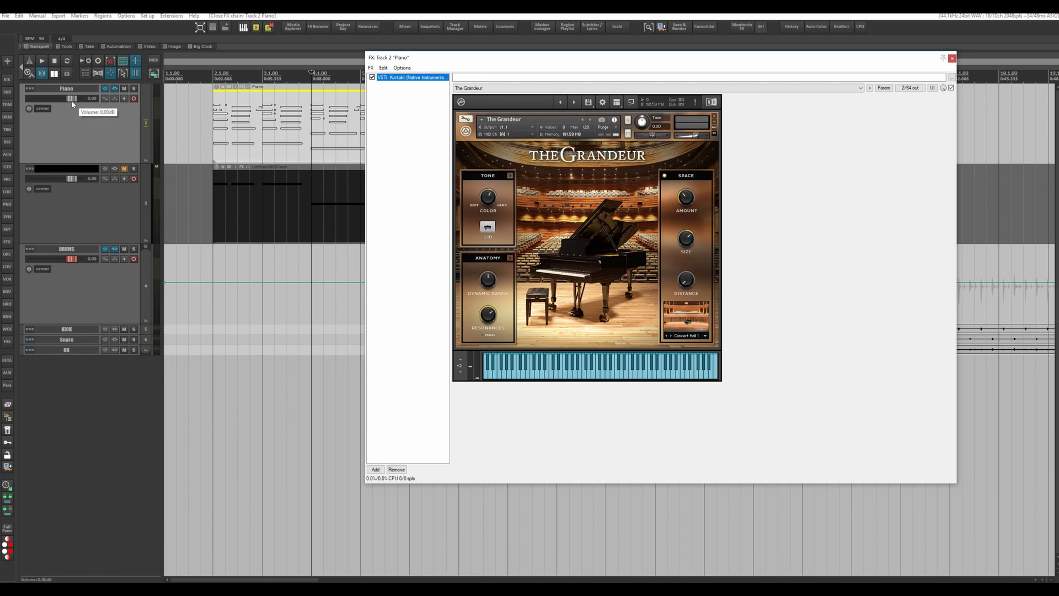
mouse_move(72, 104)
mouse_down()
mouse_move(49, 103)
mouse_move(60, 104)
mouse_up()
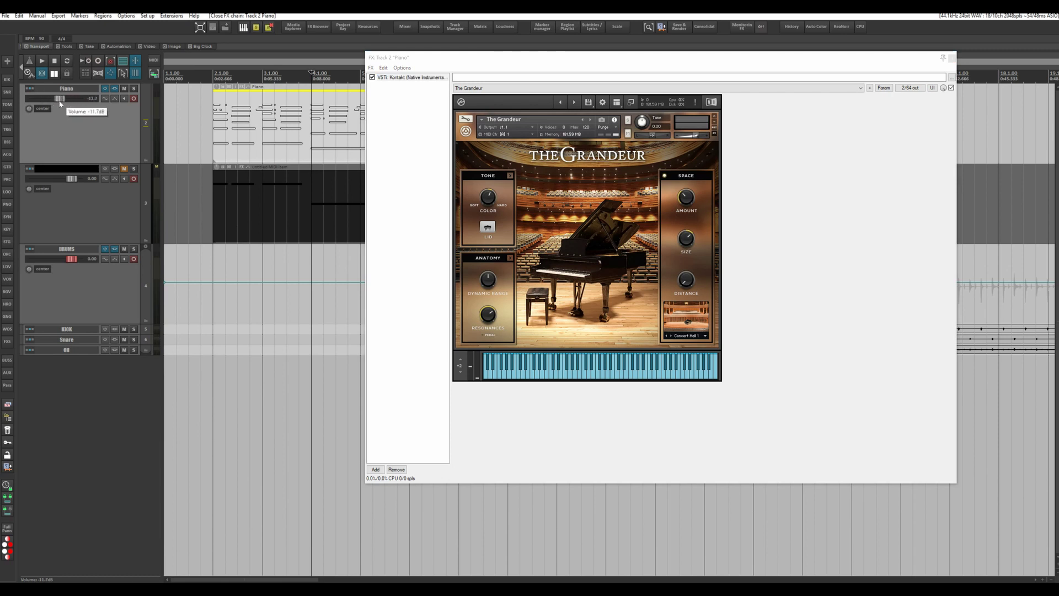
double_click(60, 104)
click(954, 57)
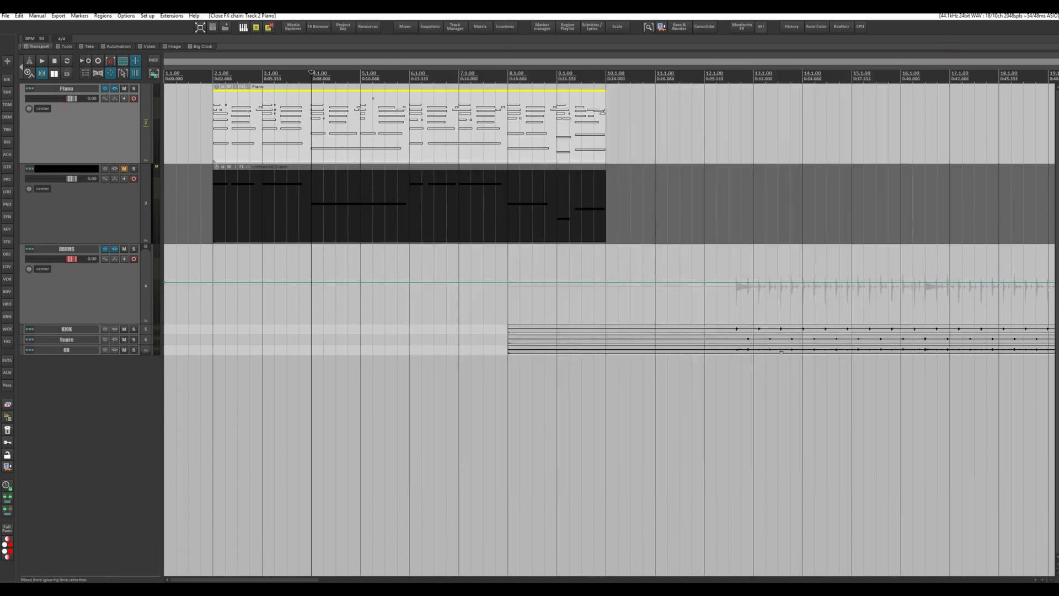
- Audition the Piano item with its velocity scaled to x0.05 and again after resetting it to x1.00
drag(225, 86, 225, 122)
key(space)
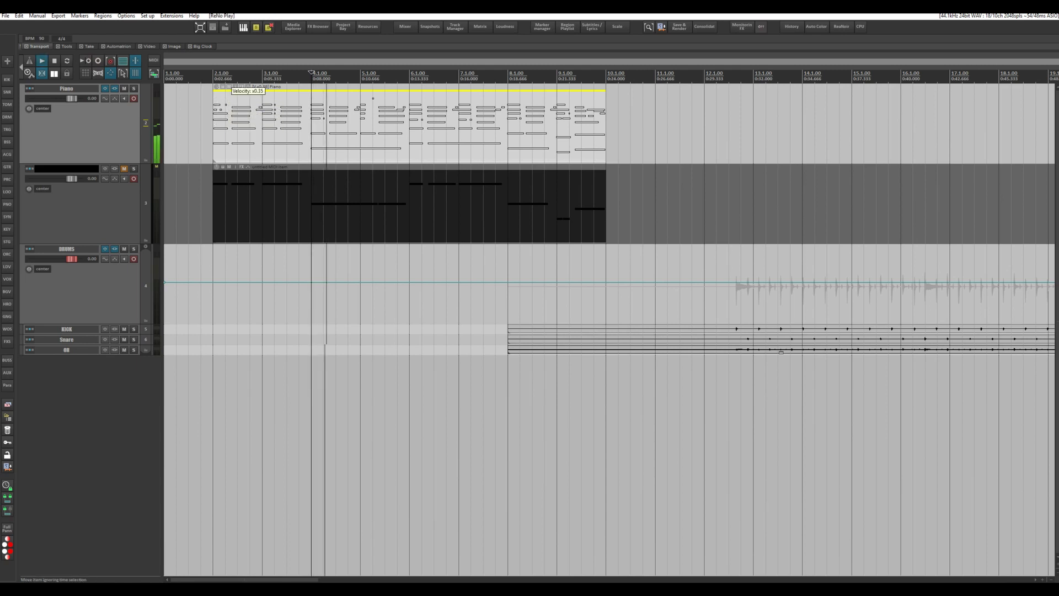
key(space)
double_click(218, 87)
key(space)
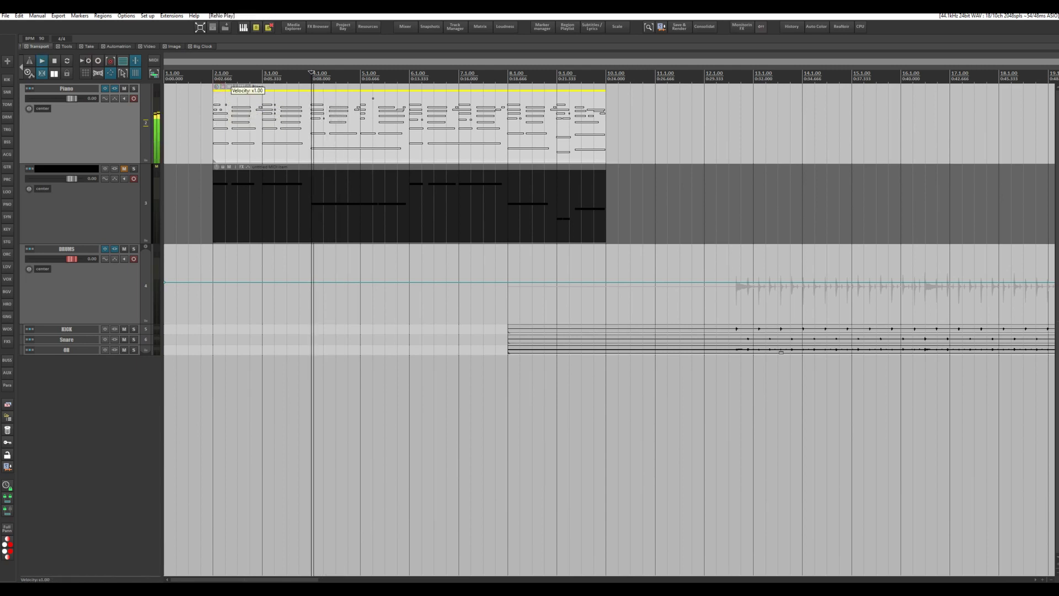
key(space)
- Audition the Piano item at velocity x0.50, reset the scaling, and check the notes in the MIDI editor
drag(219, 87, 219, 108)
key(space)
key(space)
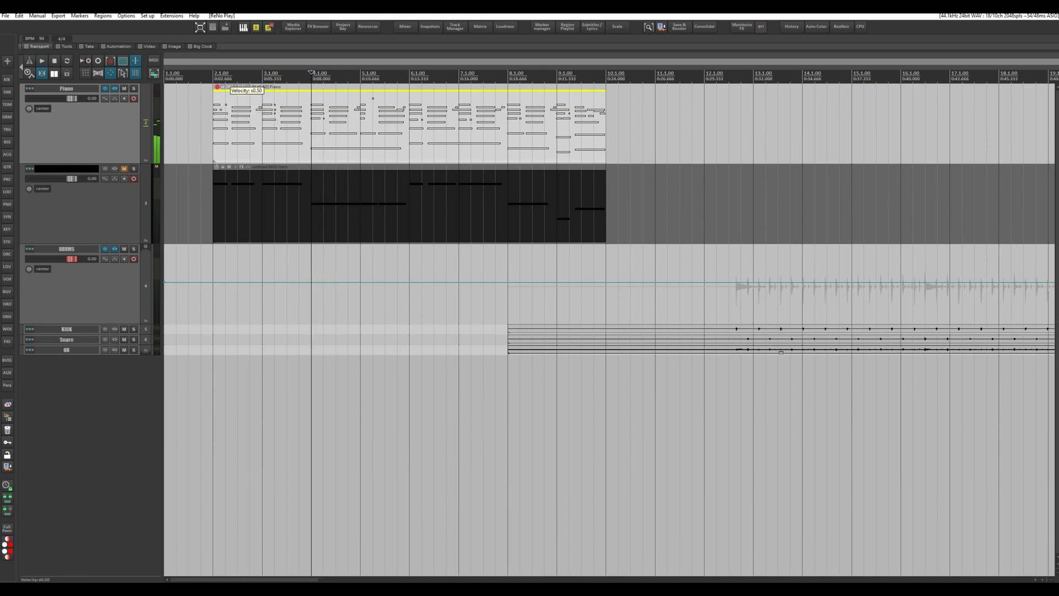
double_click(220, 88)
double_click(327, 106)
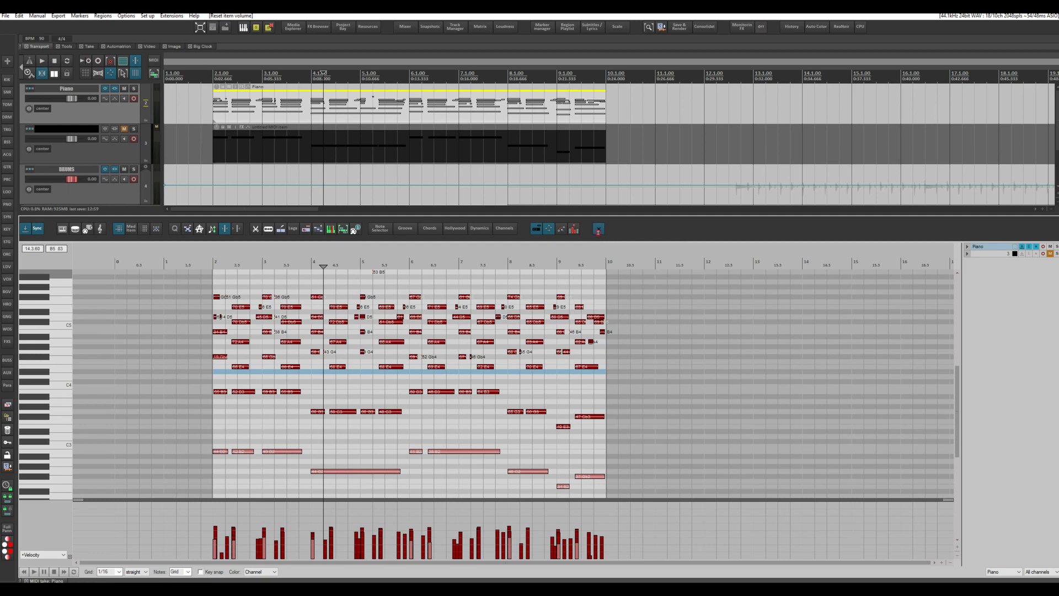
click(598, 228)
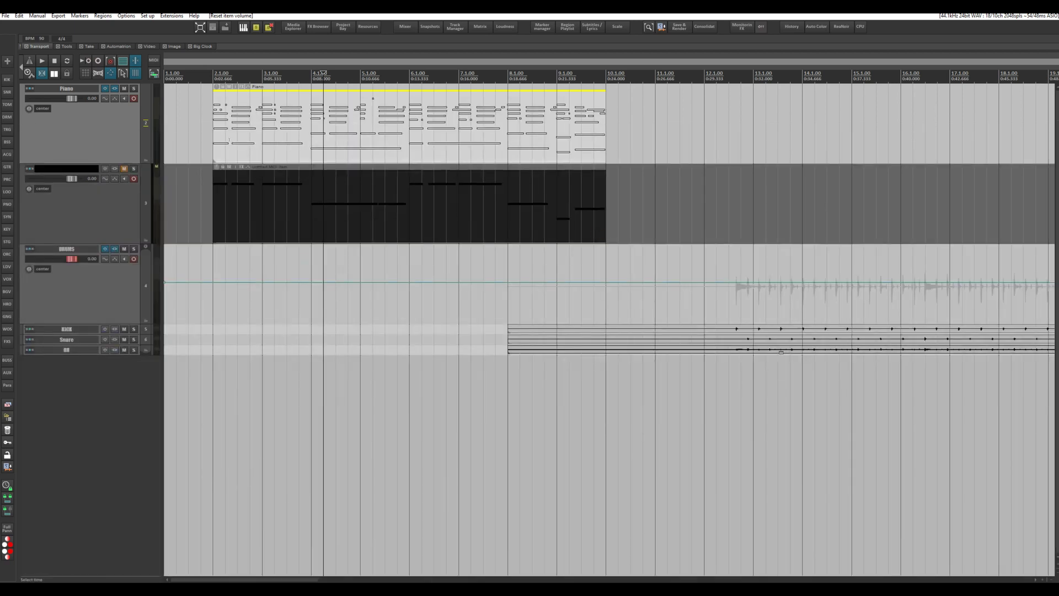
- Show the Volume (Pre-FX) envelope for the Piano track and close the envelope list
click(116, 99)
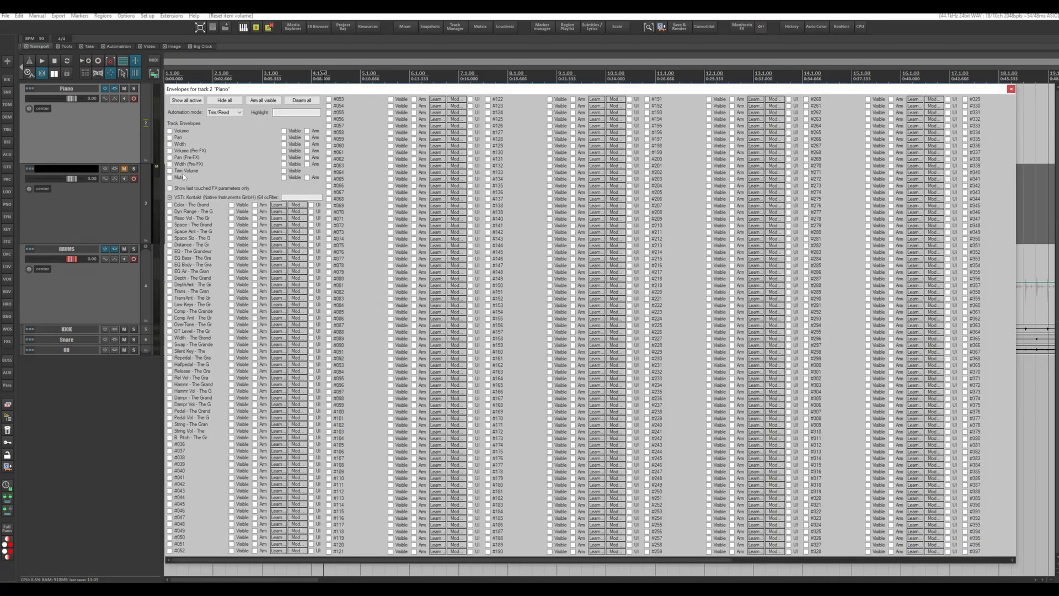
click(170, 151)
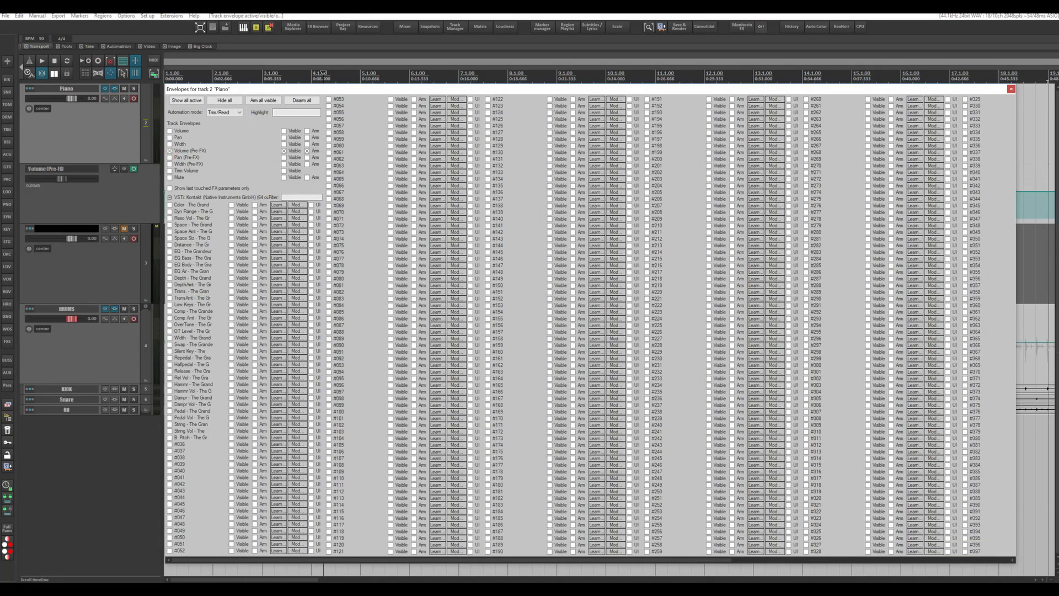
click(1011, 89)
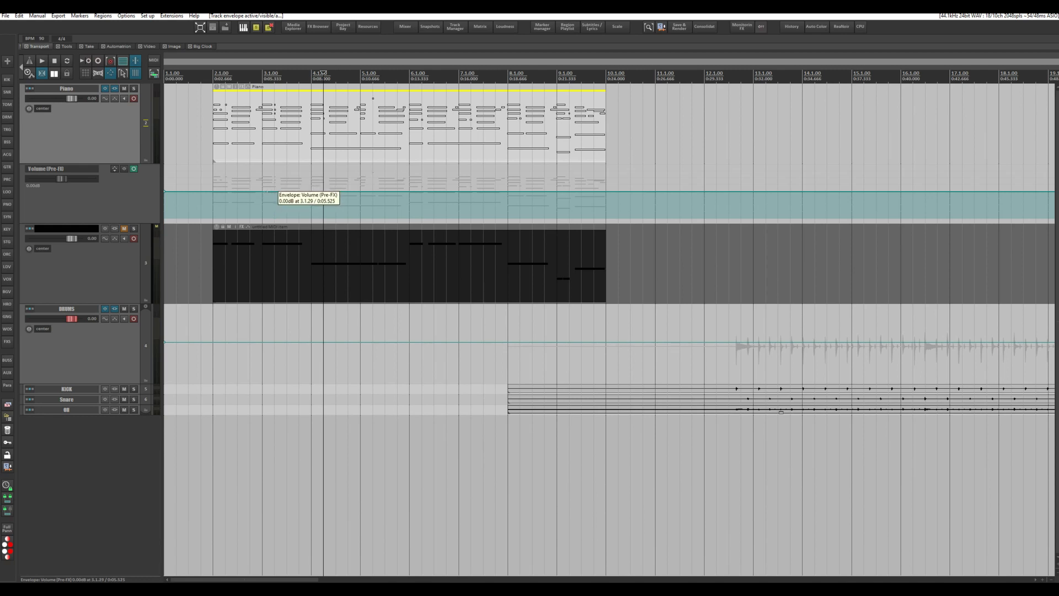
- Lower the Piano track's Volume (Pre-FX) envelope in two stages and raise it to about +0.42 dB during playback
mouse_move(267, 190)
mouse_down()
mouse_move(270, 219)
mouse_move(269, 174)
mouse_move(269, 201)
mouse_up()
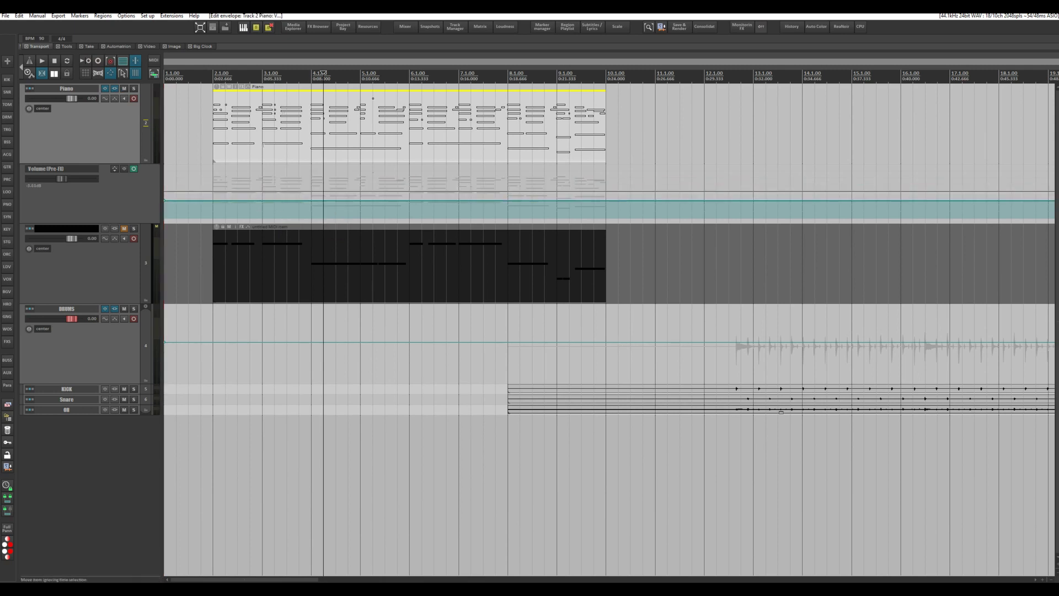
drag(257, 201, 258, 207)
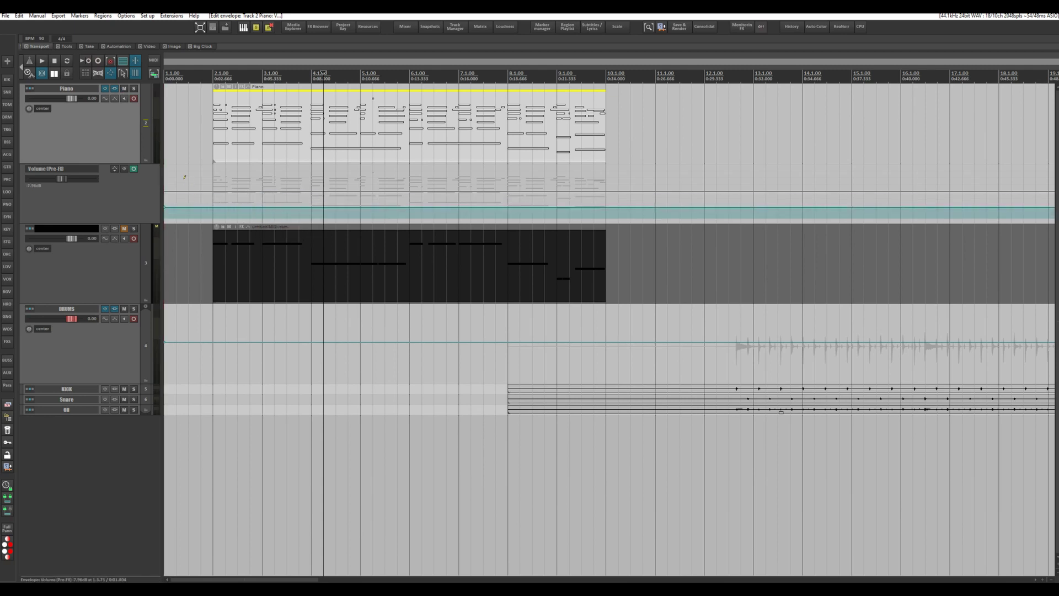
key(space)
drag(239, 207, 241, 173)
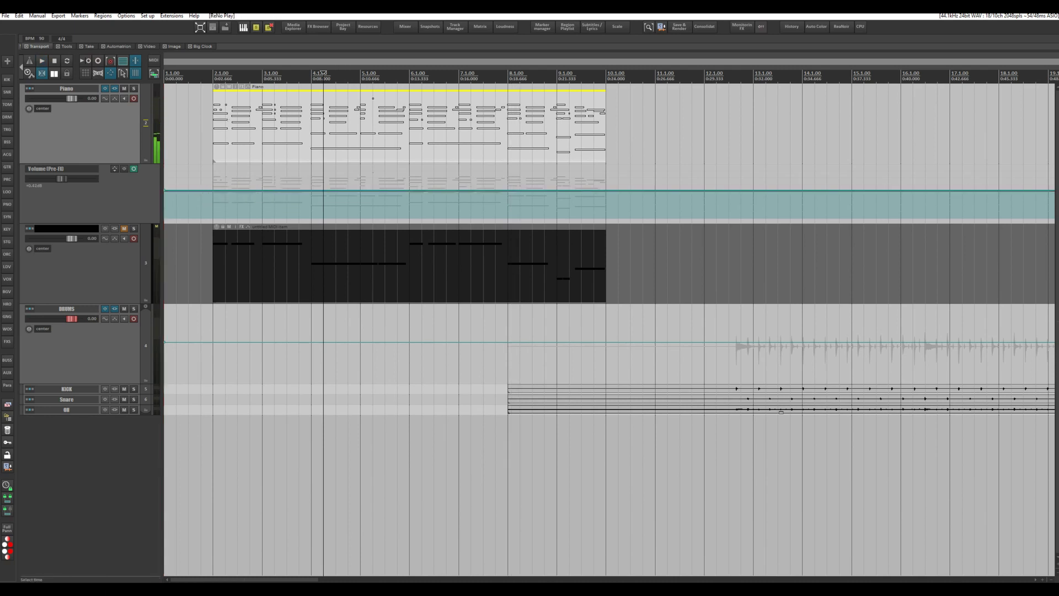
- Move the edit cursor to bar 3 and check the Piano item's velocities in the MIDI editor
click(265, 113)
double_click(265, 113)
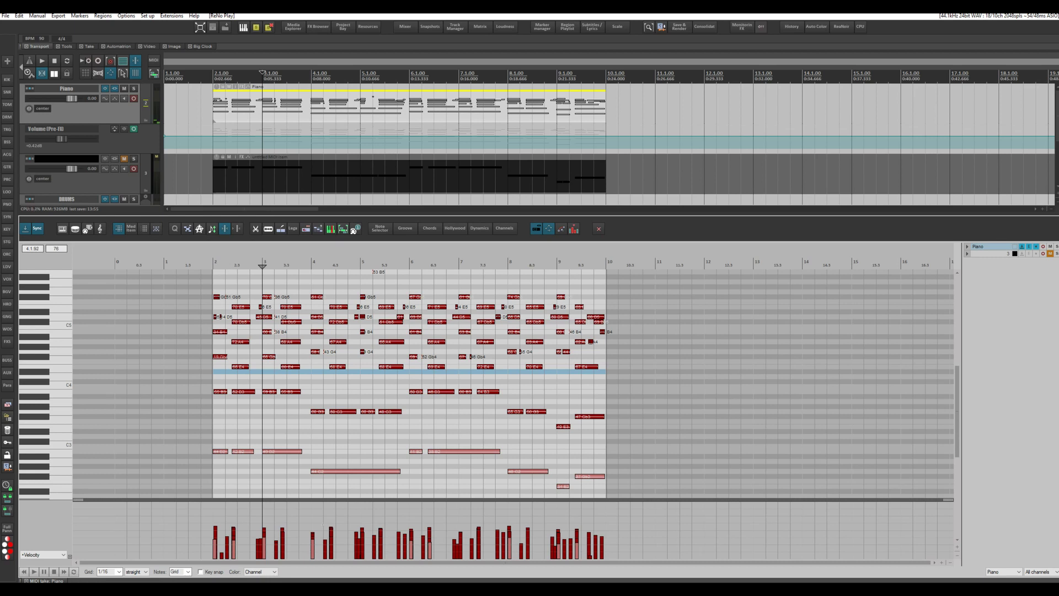
click(599, 229)
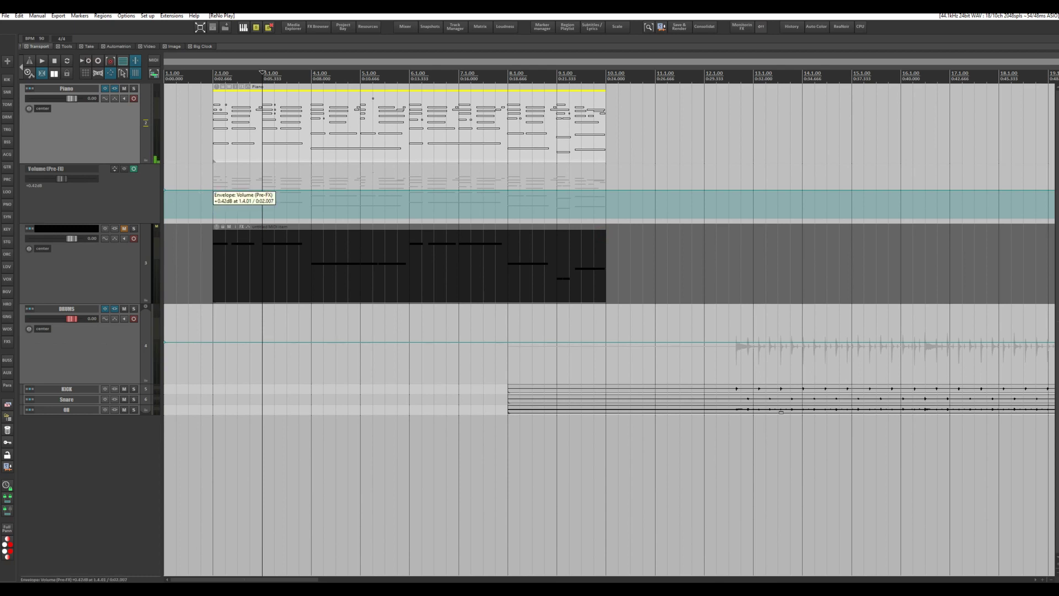
- Draw a Volume (Pre-FX) ramp on Piano from a low point at bar 2 to about +4.66 dB at bar 10, and play it
drag(213, 191, 214, 215)
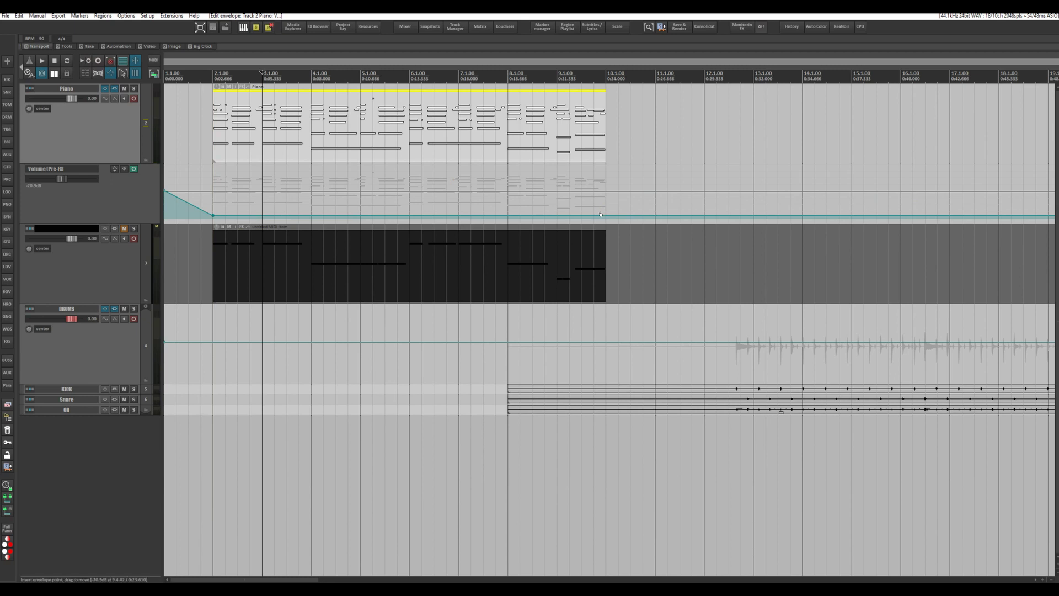
drag(601, 215, 606, 173)
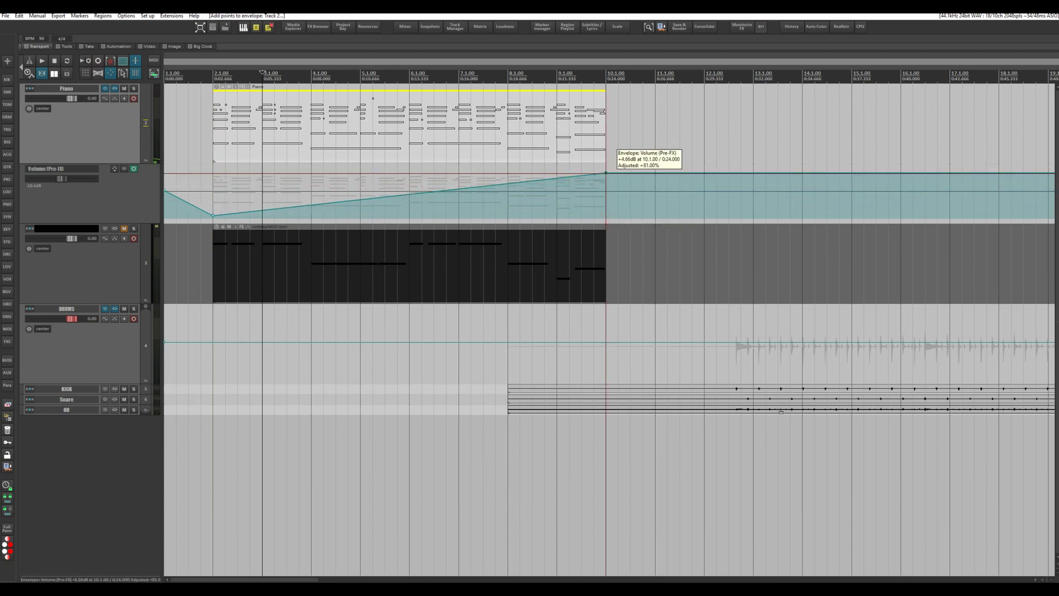
click(214, 74)
key(space)
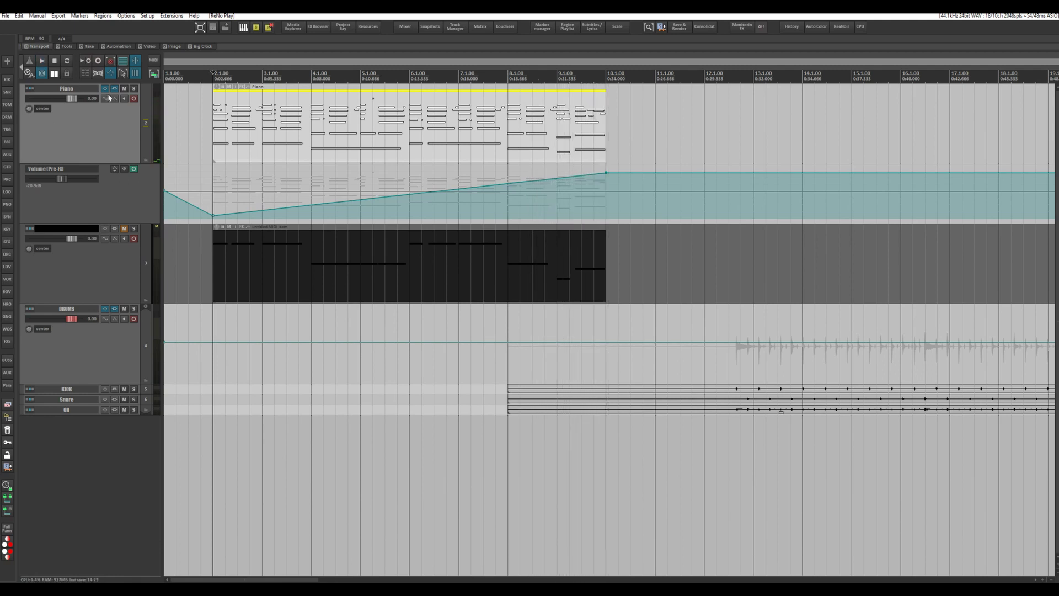
- Add a new track after OH and create a send to it from Piano with audio set to None and the send mode changed
double_click(103, 465)
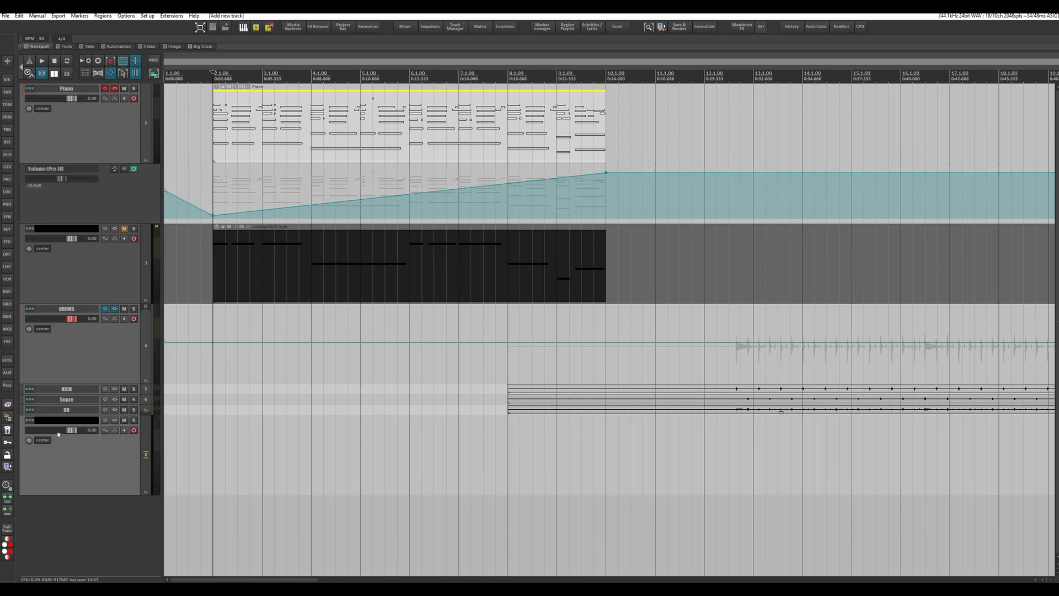
drag(30, 421, 237, 368)
click(209, 413)
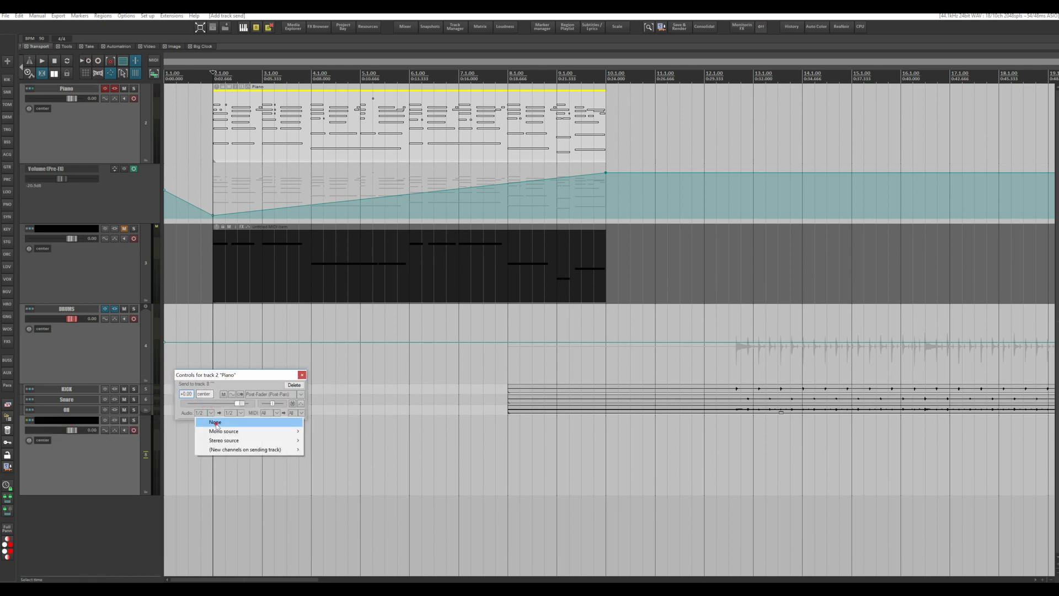
click(198, 421)
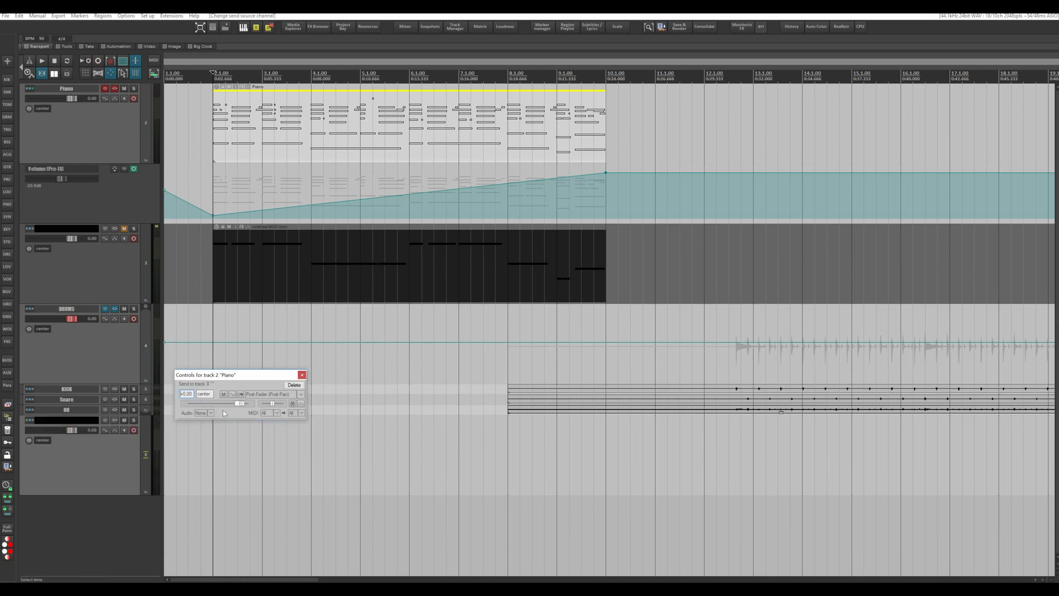
click(293, 403)
click(302, 375)
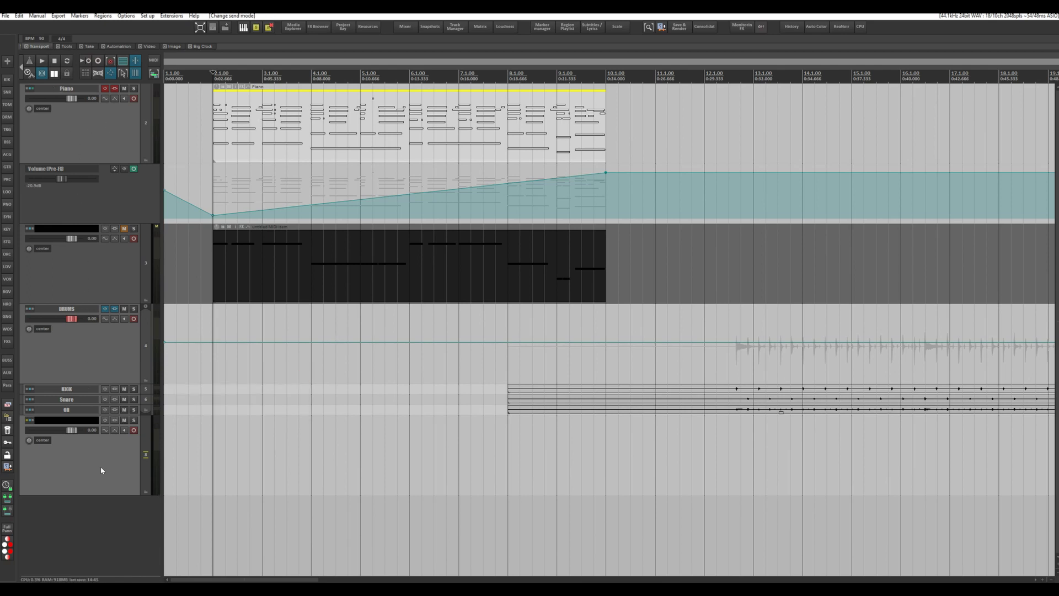
- Name the new track "MIDI REC OUT" and set its recording mode to record MIDI output
double_click(81, 420)
text(MIDI REC OUT)
key(Return)
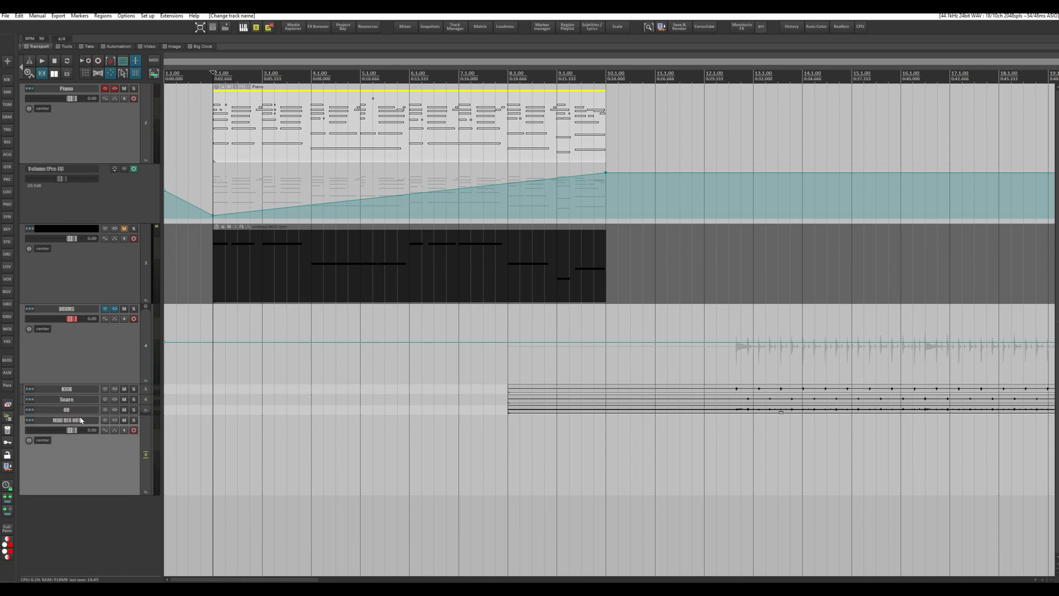
right_click(133, 432)
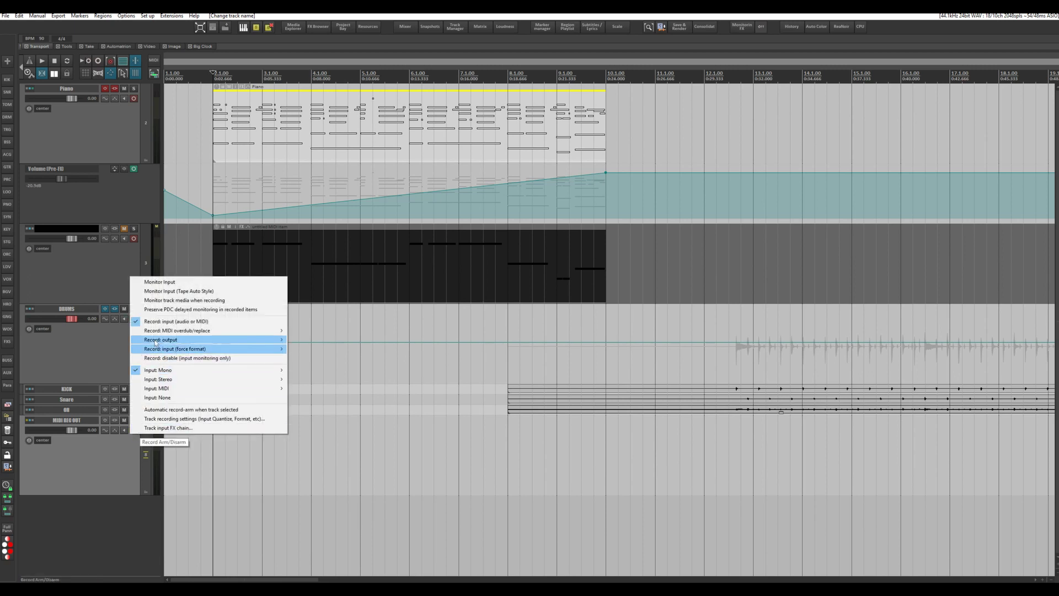
mouse_move(276, 340)
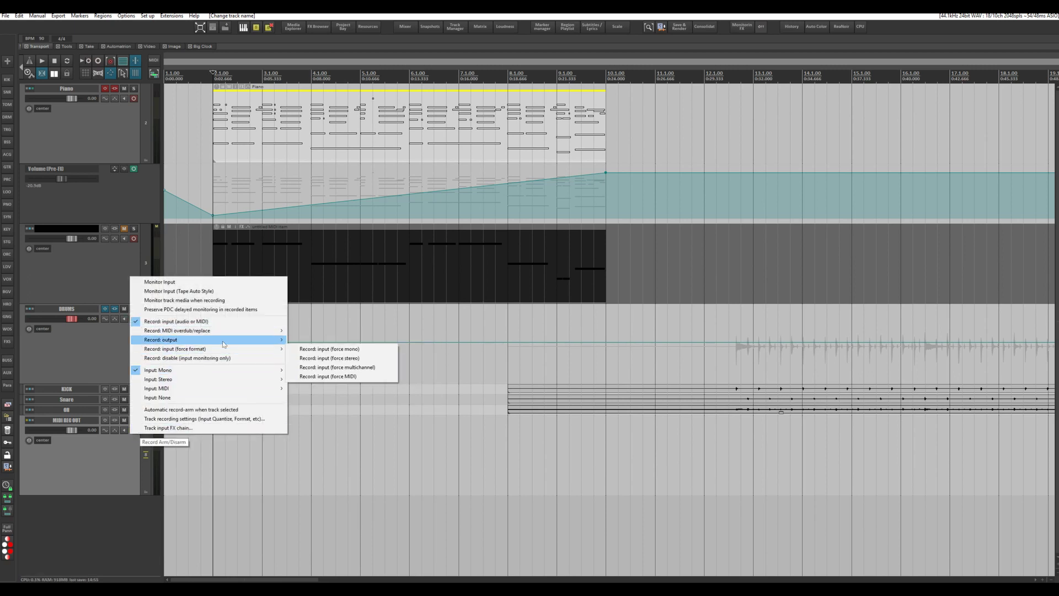
click(331, 395)
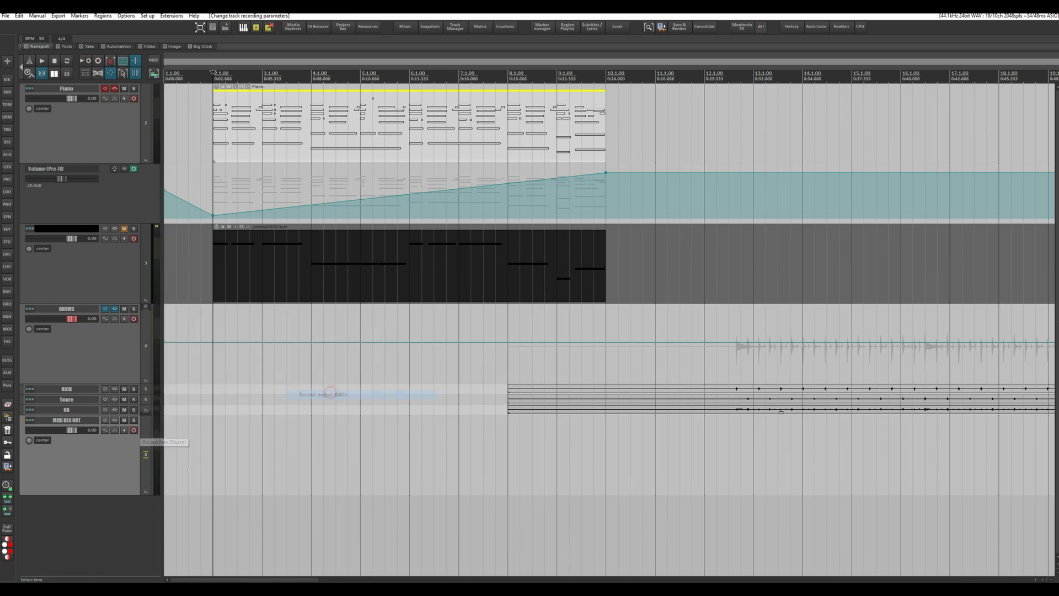
- Record Piano's MIDI output onto the MIDI REC OUT track until just past bar 10, disarm the track and re-enable Piano's FX
click(134, 430)
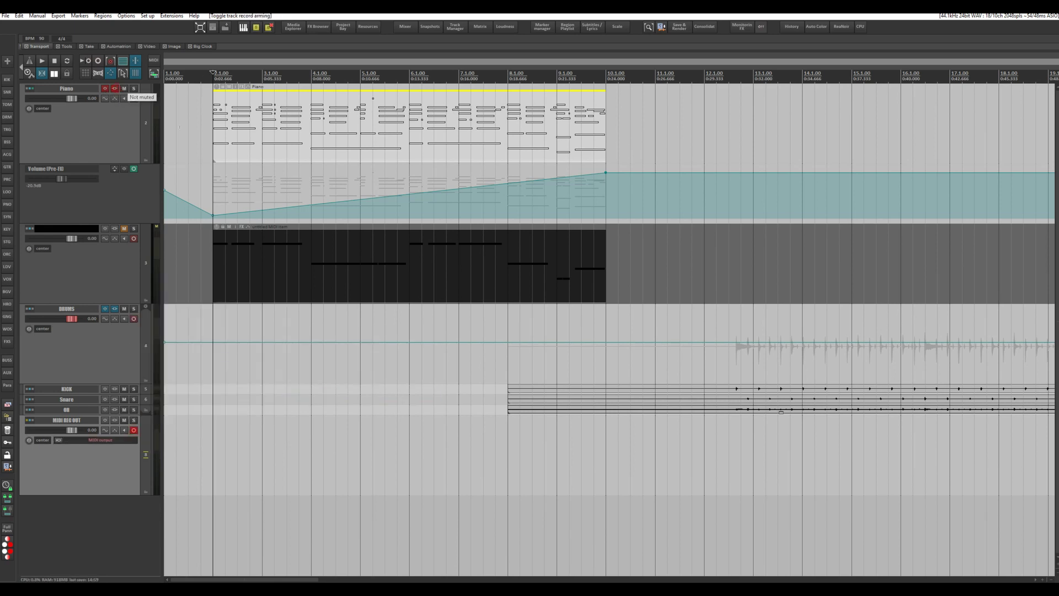
click(105, 88)
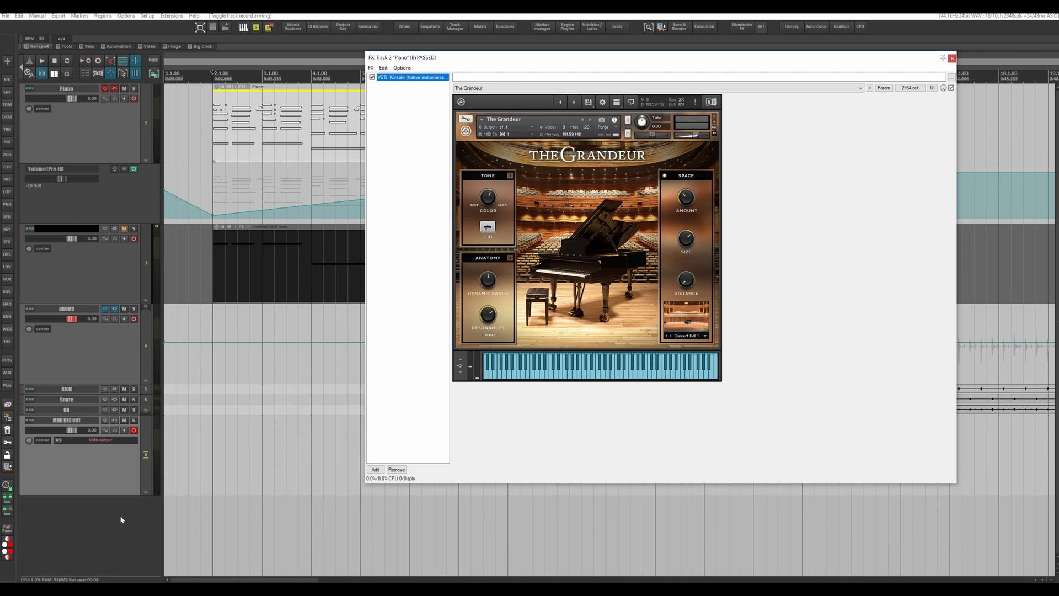
click(952, 58)
key(ctrl+r)
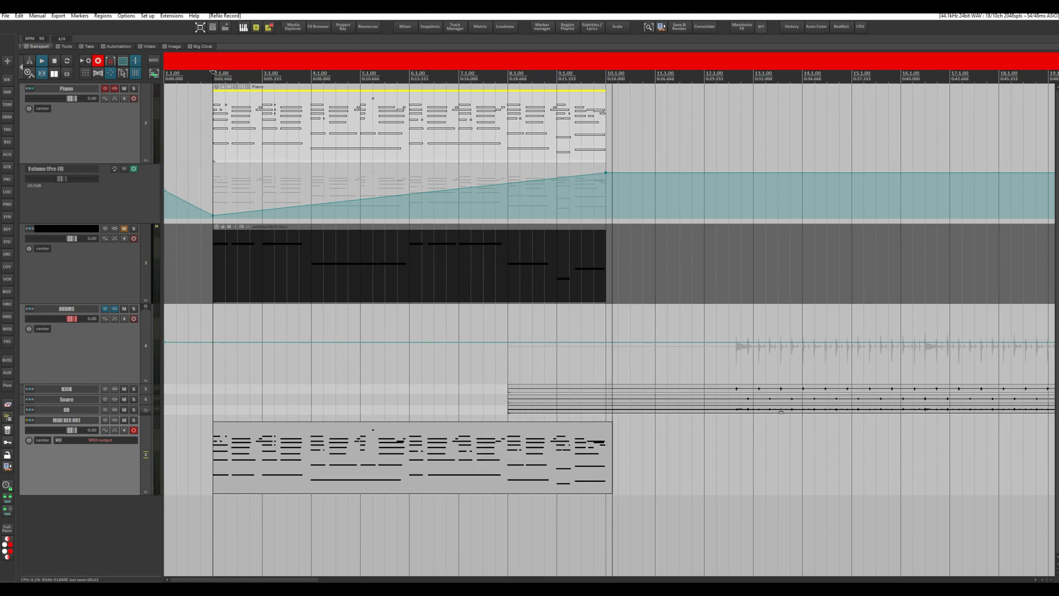
key(space)
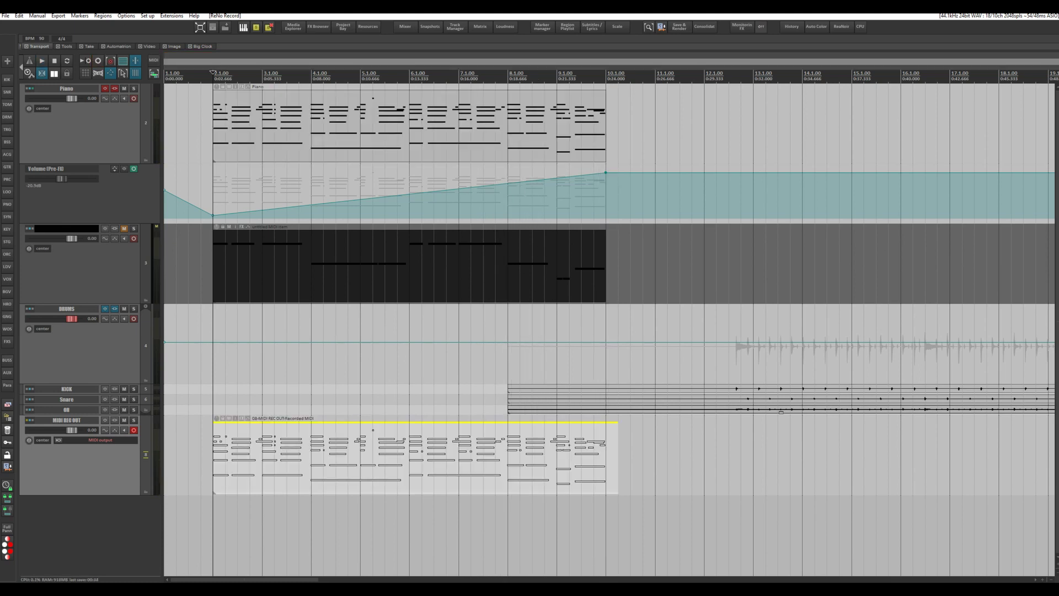
click(134, 431)
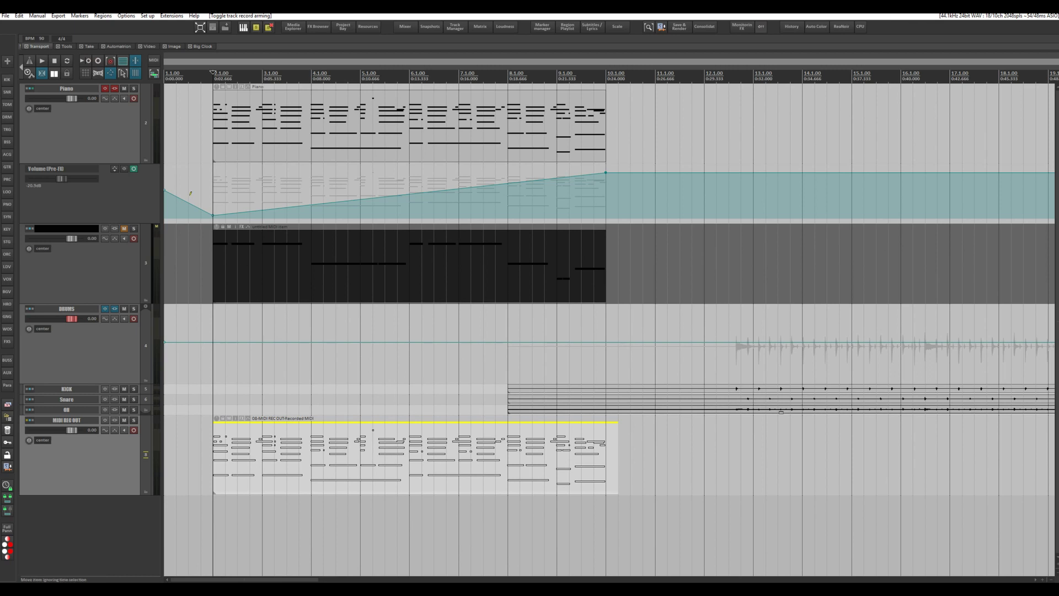
click(108, 89)
- Compare the velocities of the recorded MIDI REC OUT item with those of the original Piano item in the MIDI editor
double_click(387, 448)
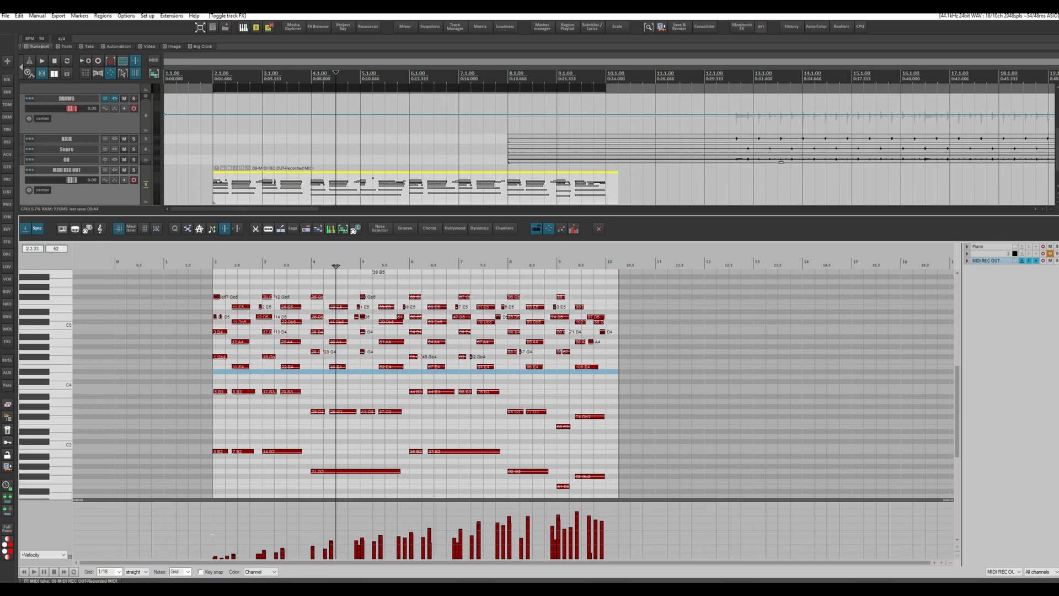
click(1022, 248)
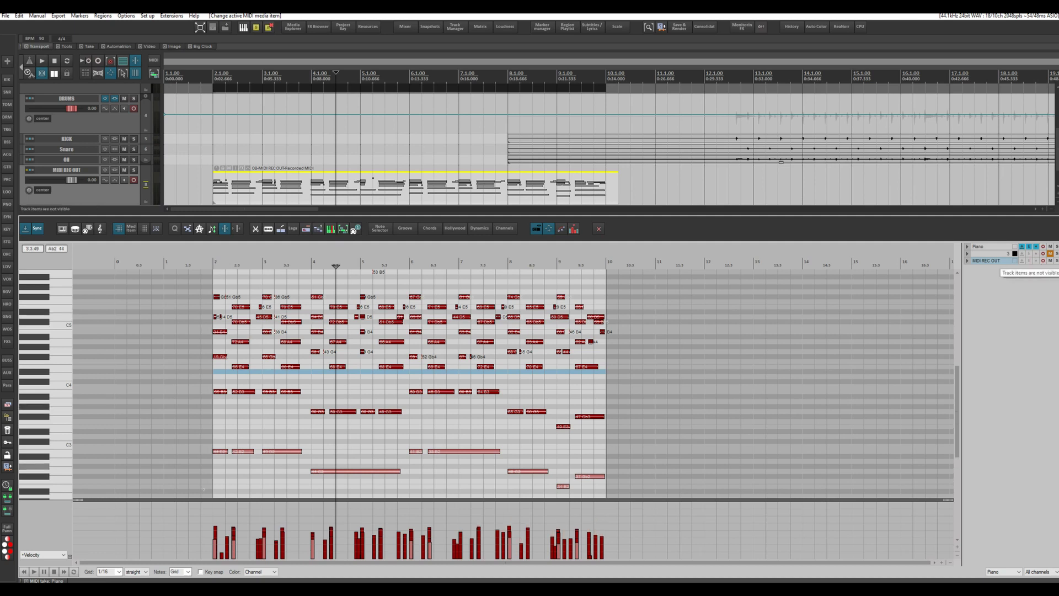
click(1022, 261)
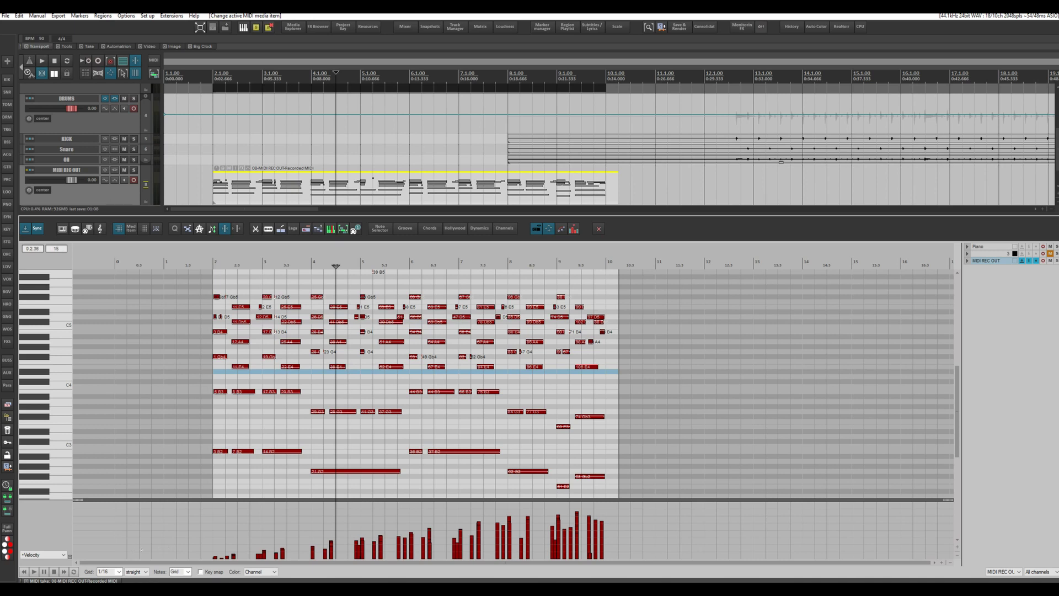
click(600, 232)
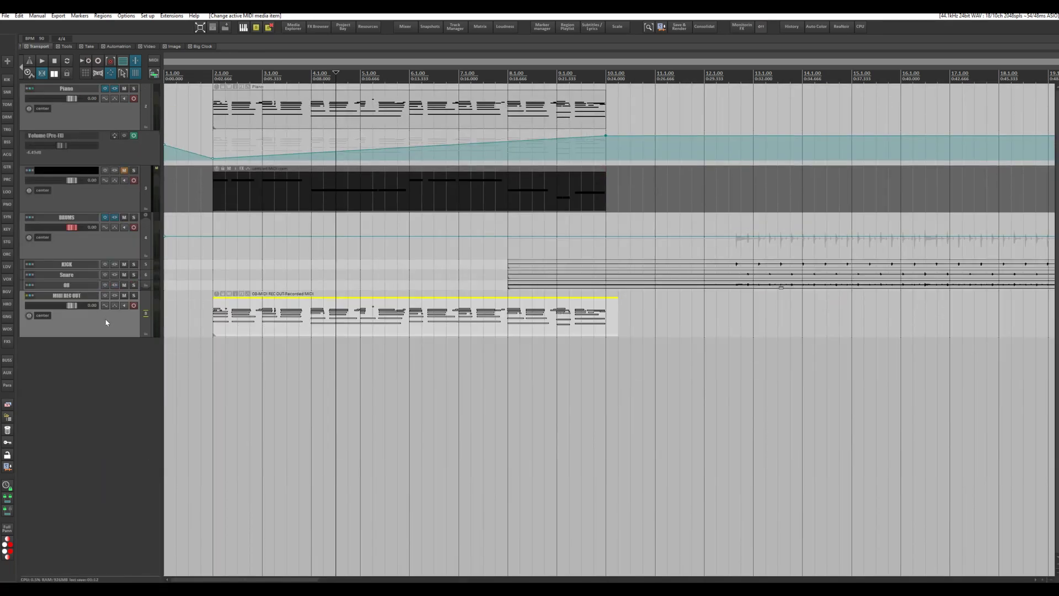
- Remove the MIDI REC OUT track and completely delete Piano's Volume (Pre-FX) envelope
right_click(112, 329)
click(133, 362)
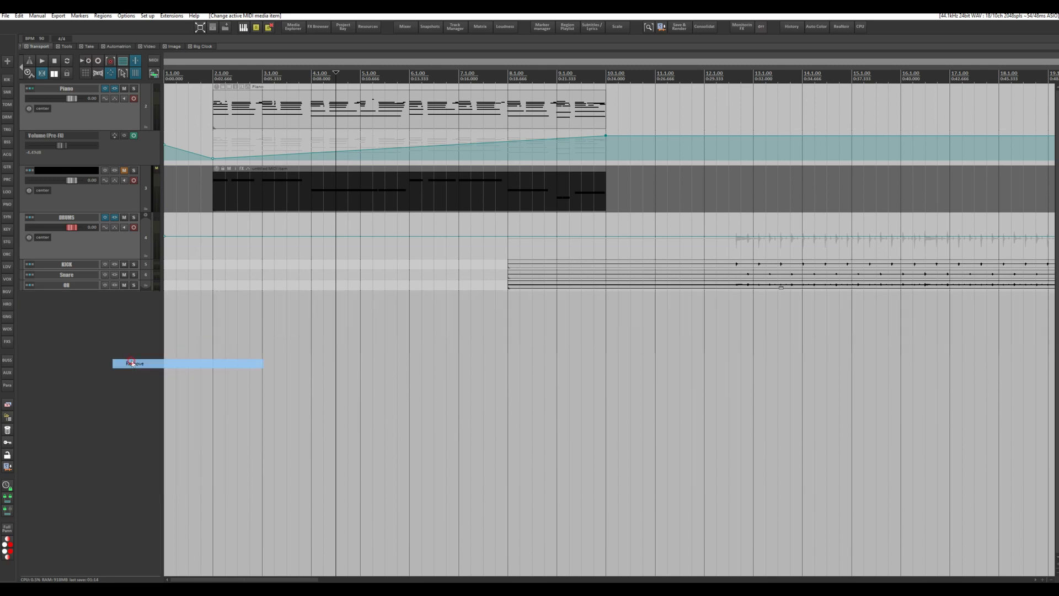
scroll(300, 161, up, 3)
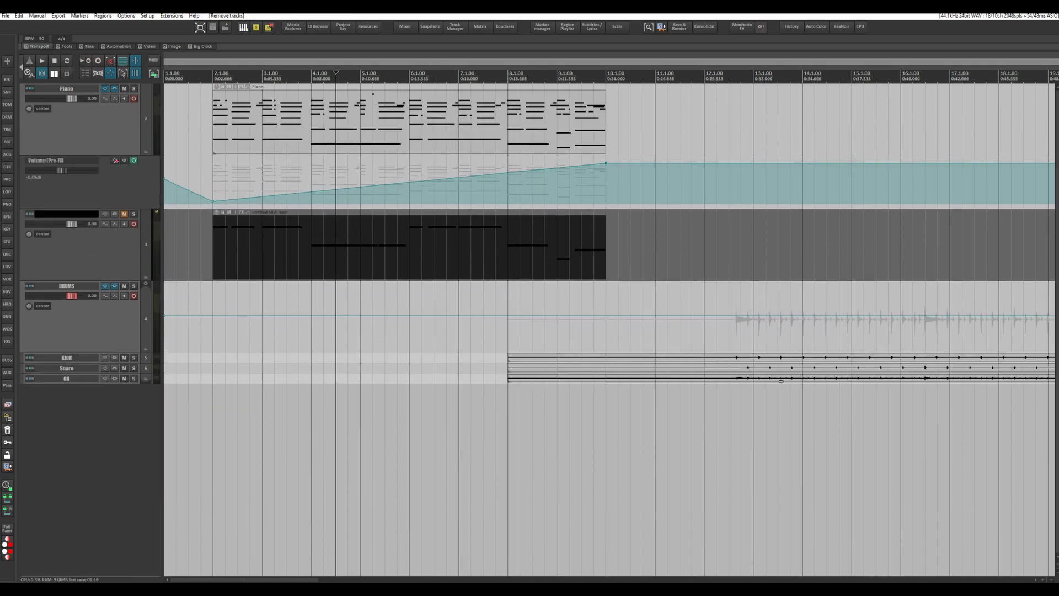
click(114, 160)
click(134, 188)
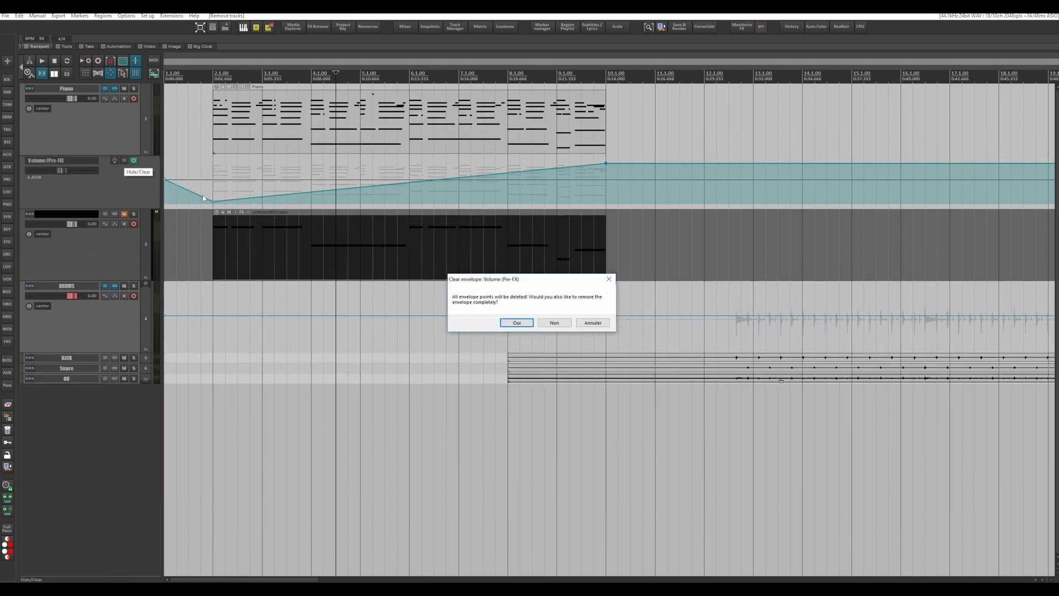
click(521, 324)
scroll(201, 205, down, 3)
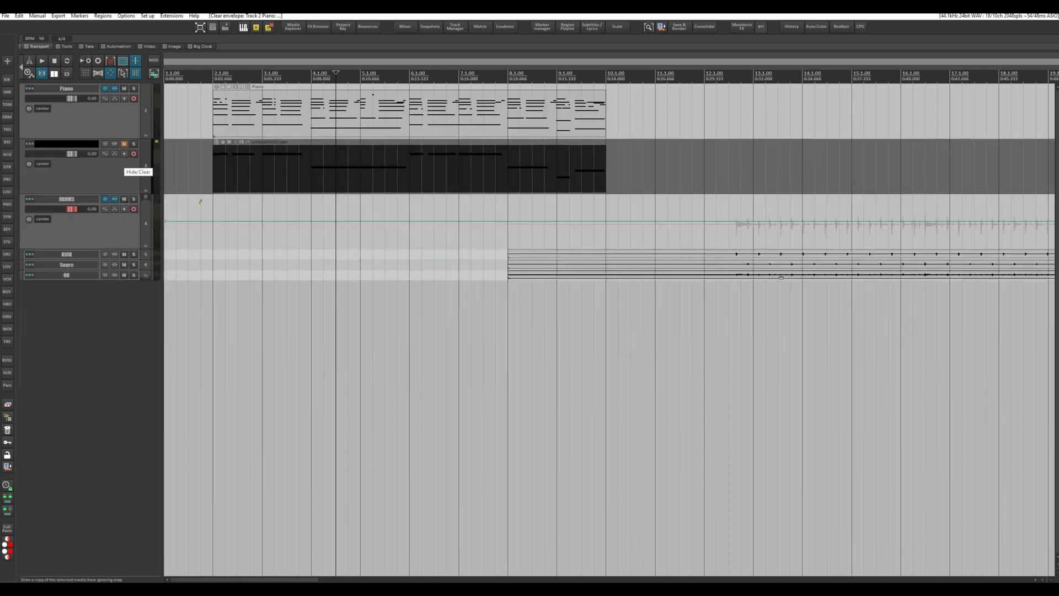
scroll(201, 204, up, 5)
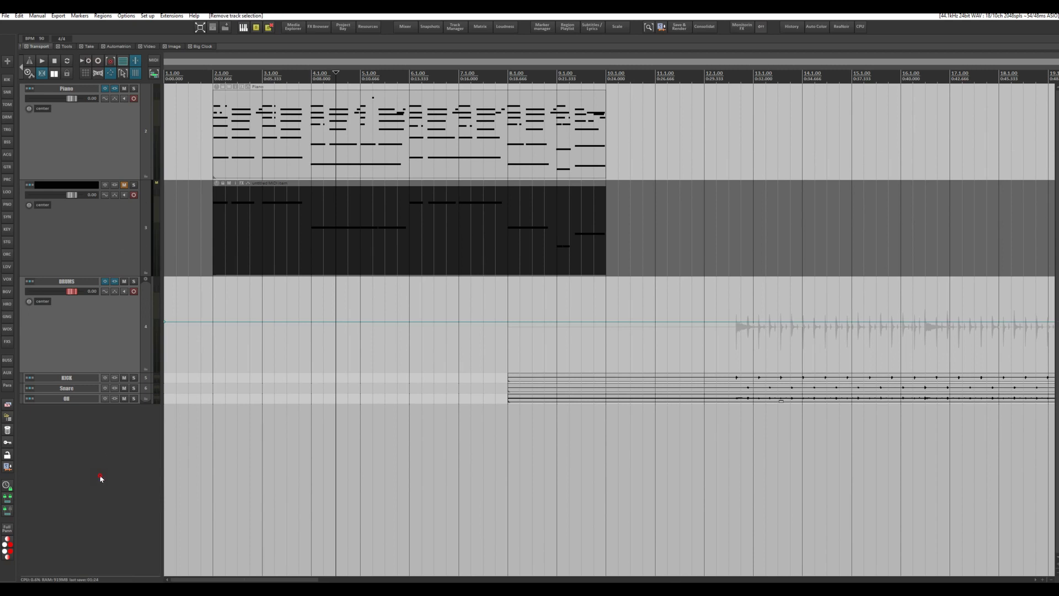
- Add a new track above Piano and turn it into a folder containing Piano and the unnamed MIDI track
double_click(100, 476)
drag(99, 445, 102, 93)
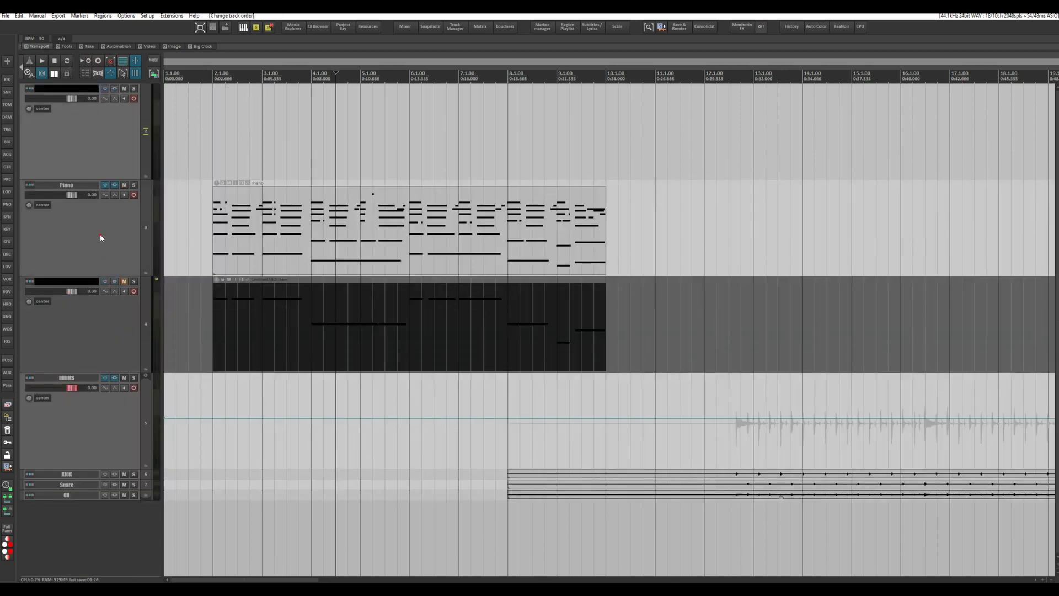
click(100, 234)
ctrl+click(108, 329)
drag(105, 236, 143, 177)
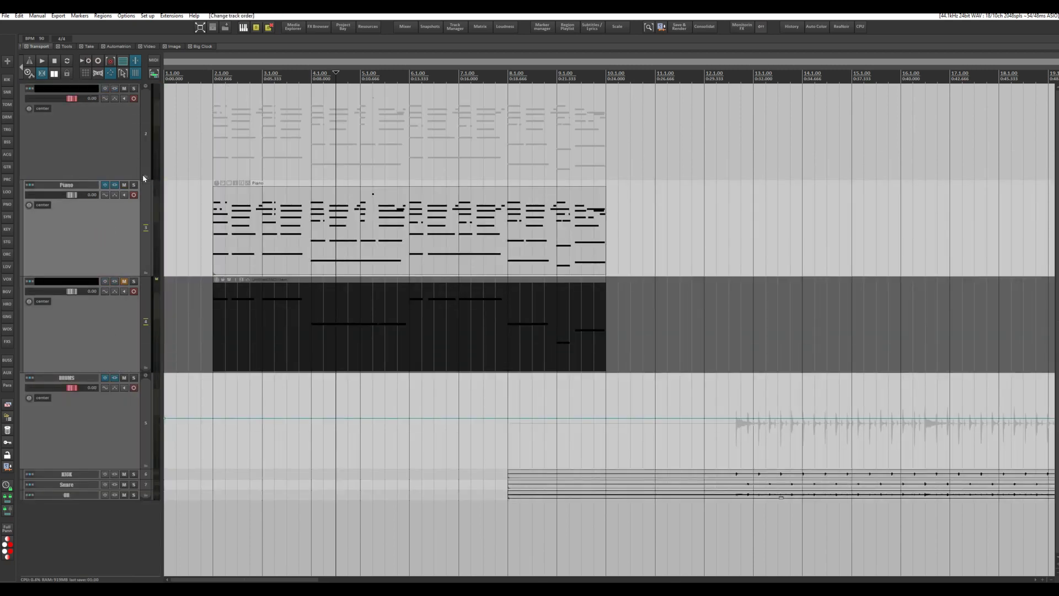
- Copy the Kontakt instrument from Piano to the new folder track, check it there and remove it from Piano
click(117, 88)
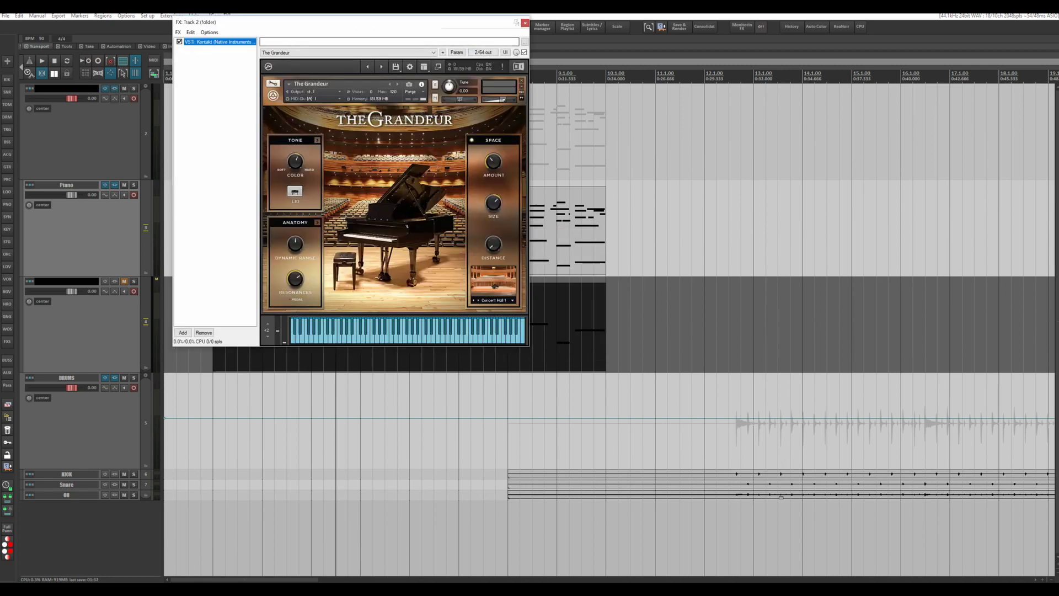
click(524, 23)
alt+click(119, 185)
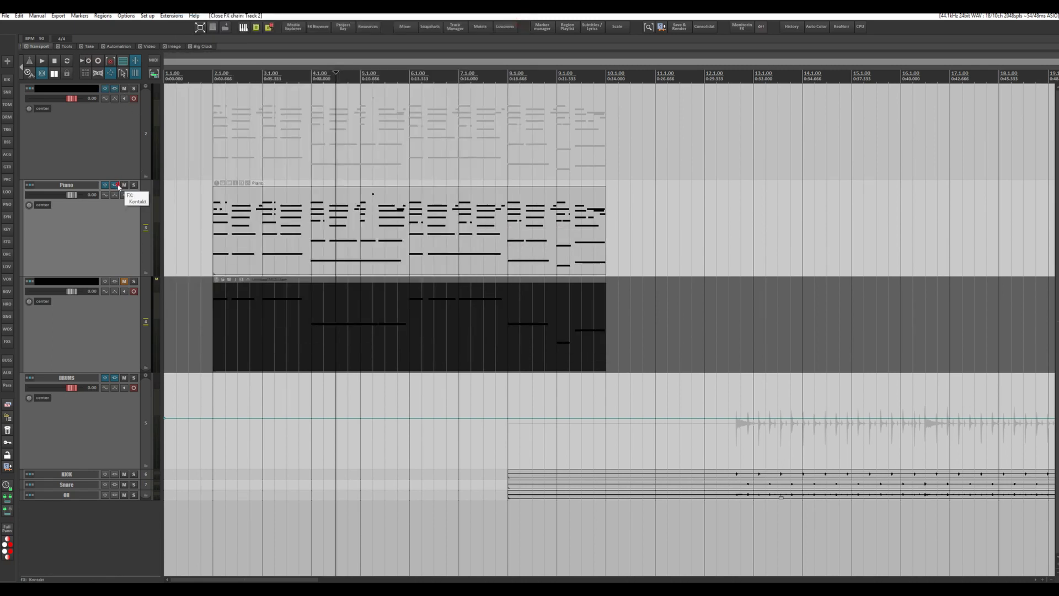
- Name the folder track "PIANO" and play the arrangement from bar 2
double_click(79, 90)
text(PIAN)
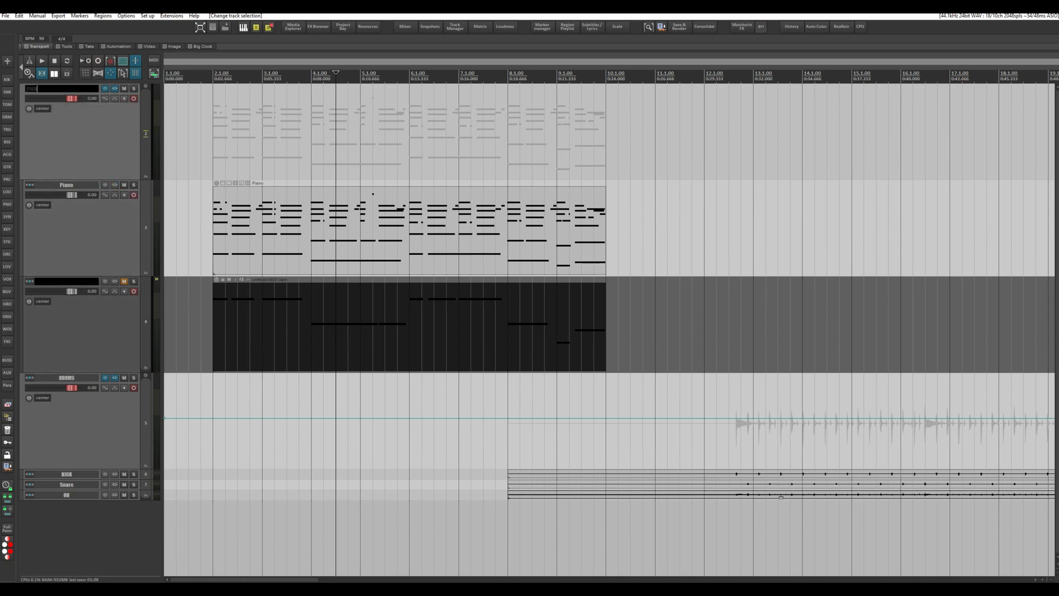
text(O)
key(Return)
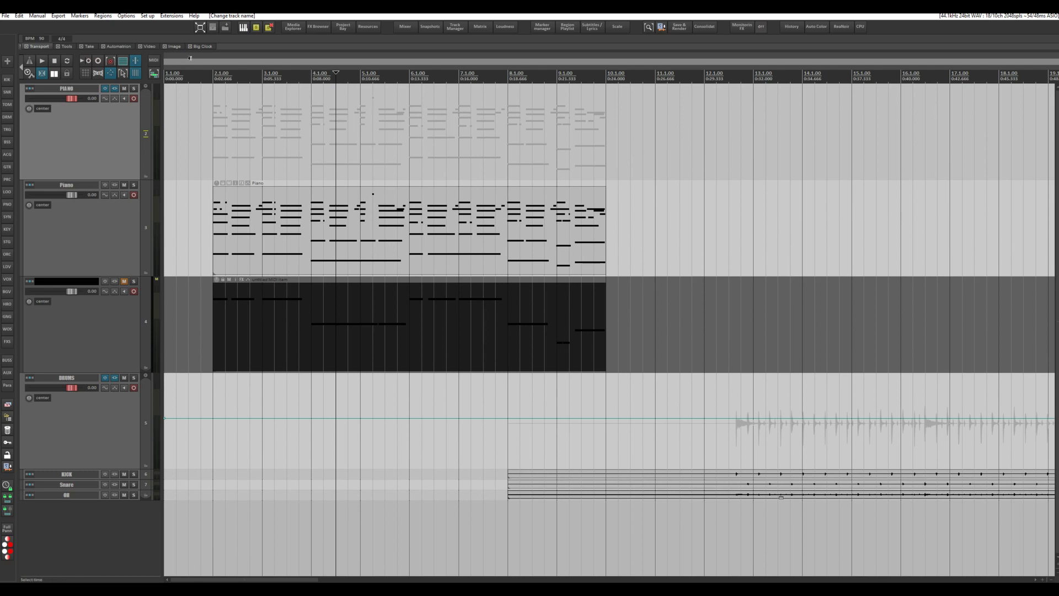
click(212, 77)
key(space)
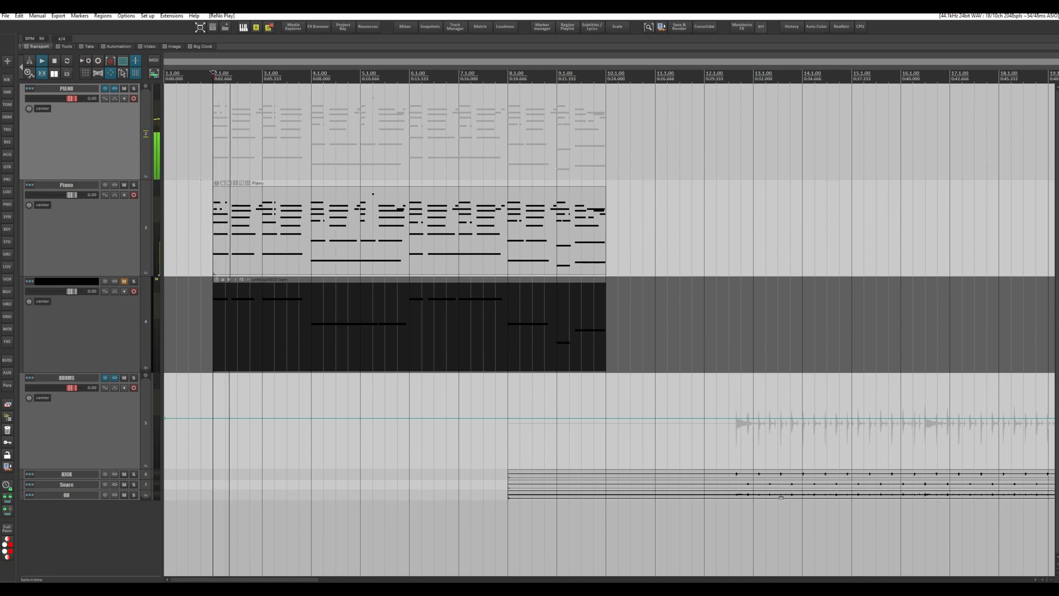
- Mute the Piano child track, unmute and solo the unnamed track below it, and play it from bar 2
click(91, 248)
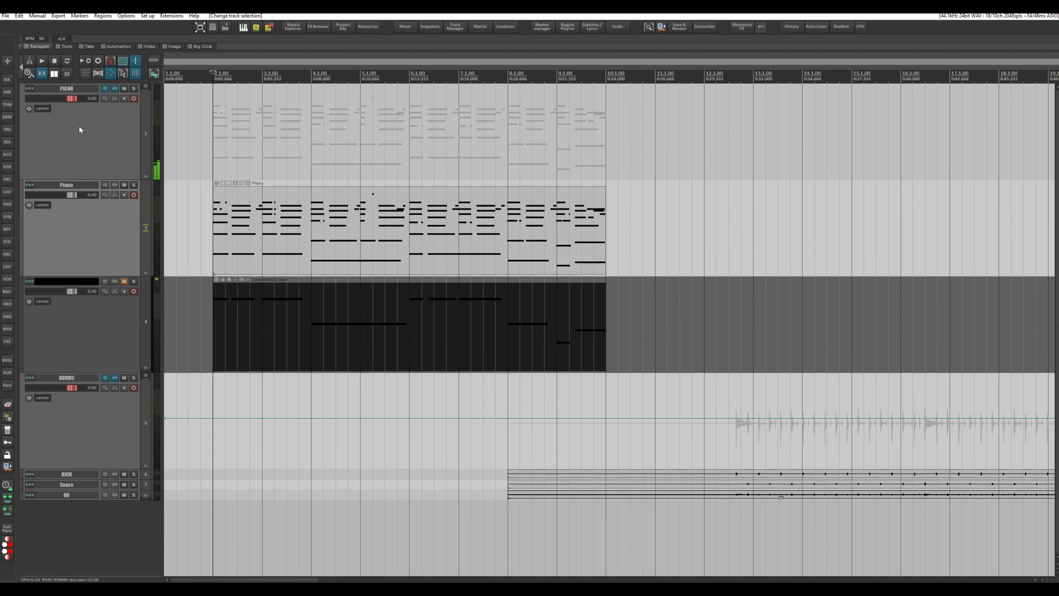
click(124, 186)
click(125, 281)
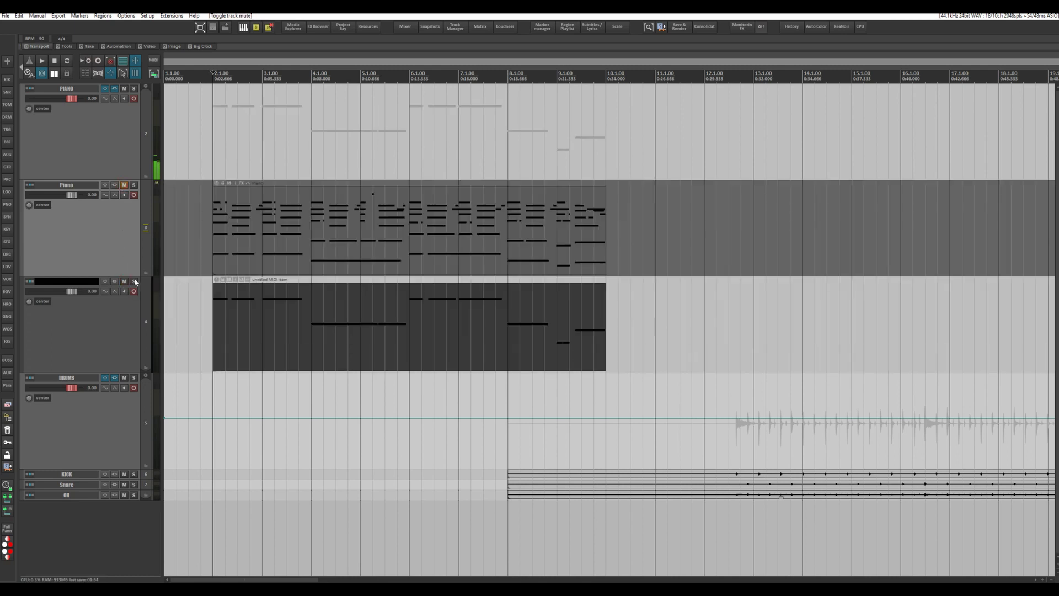
click(134, 282)
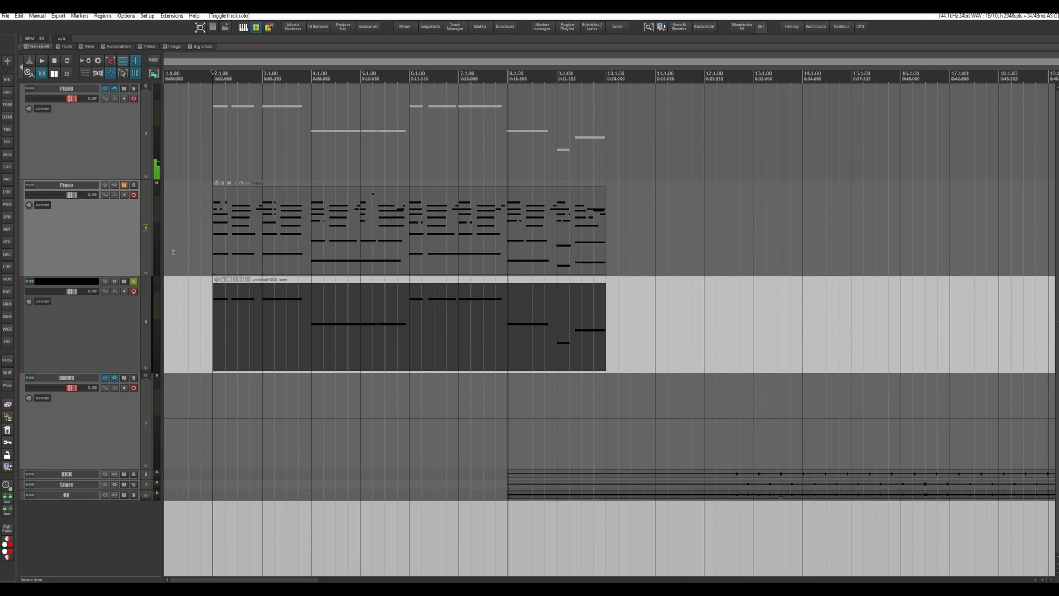
key(space)
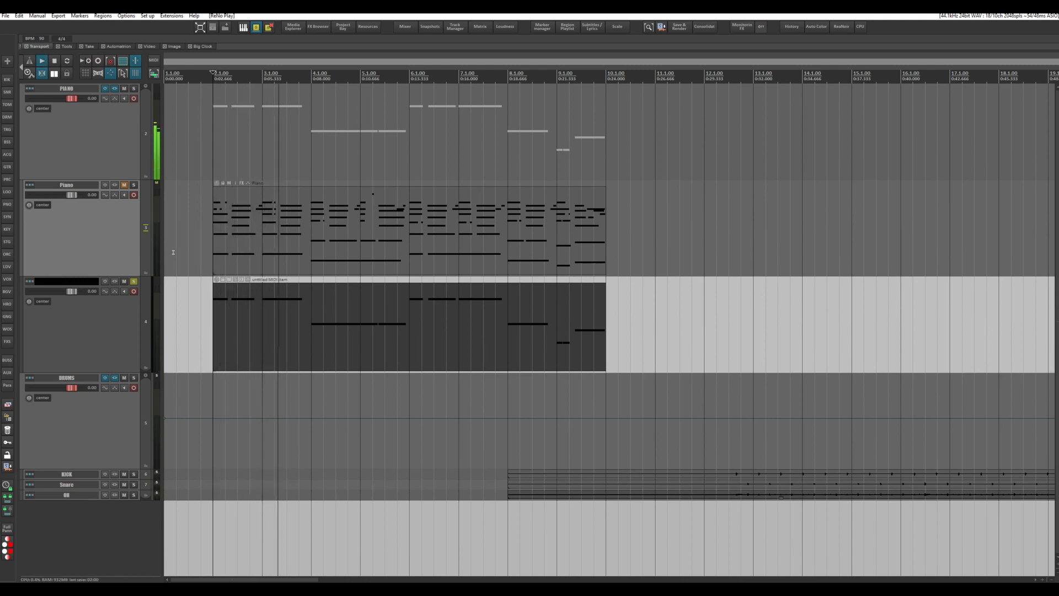
key(space)
- Select the unnamed track's MIDI item, unmute the Piano child track and clear the unnamed track's solo
scroll(173, 247, down, 2)
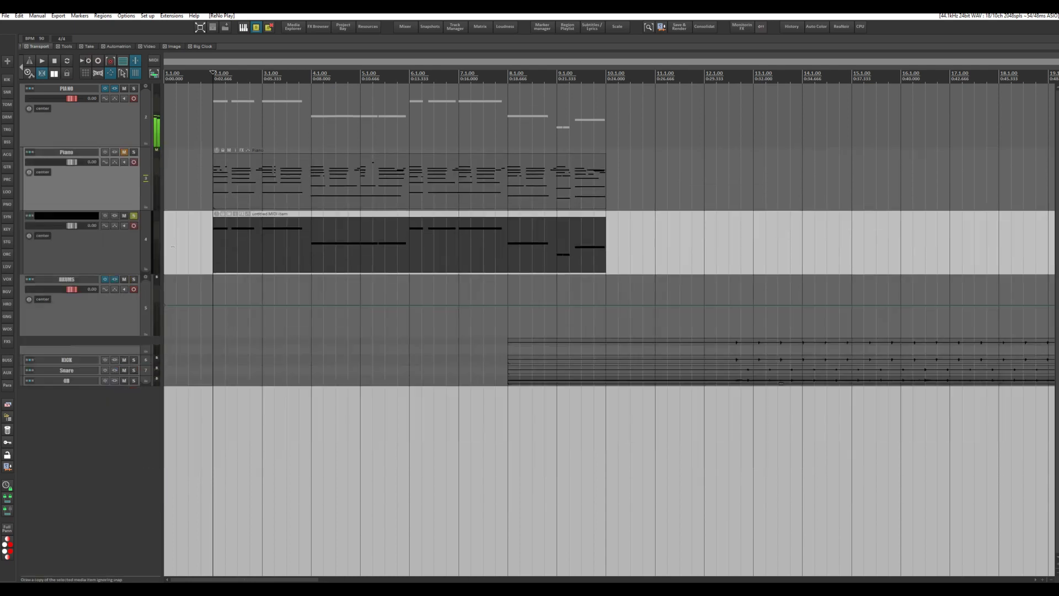
scroll(173, 246, down, 4)
scroll(77, 109, up, 5)
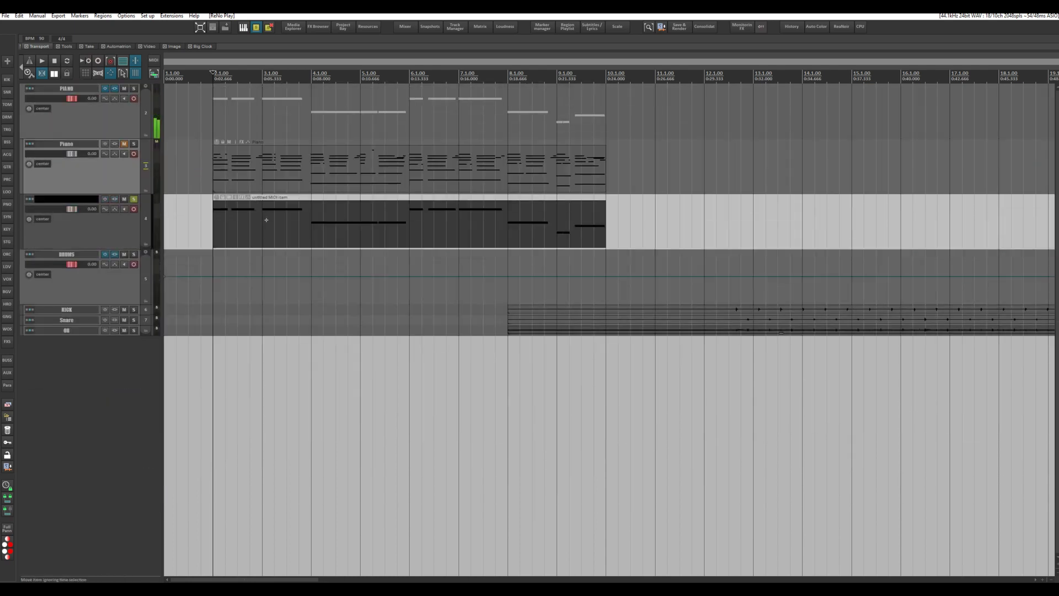
click(265, 220)
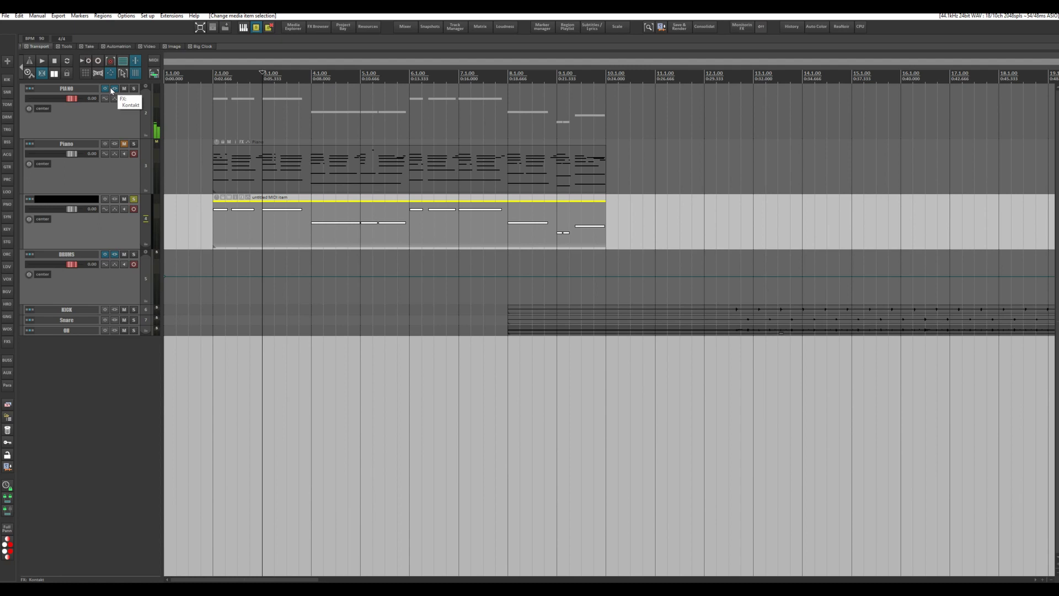
click(124, 143)
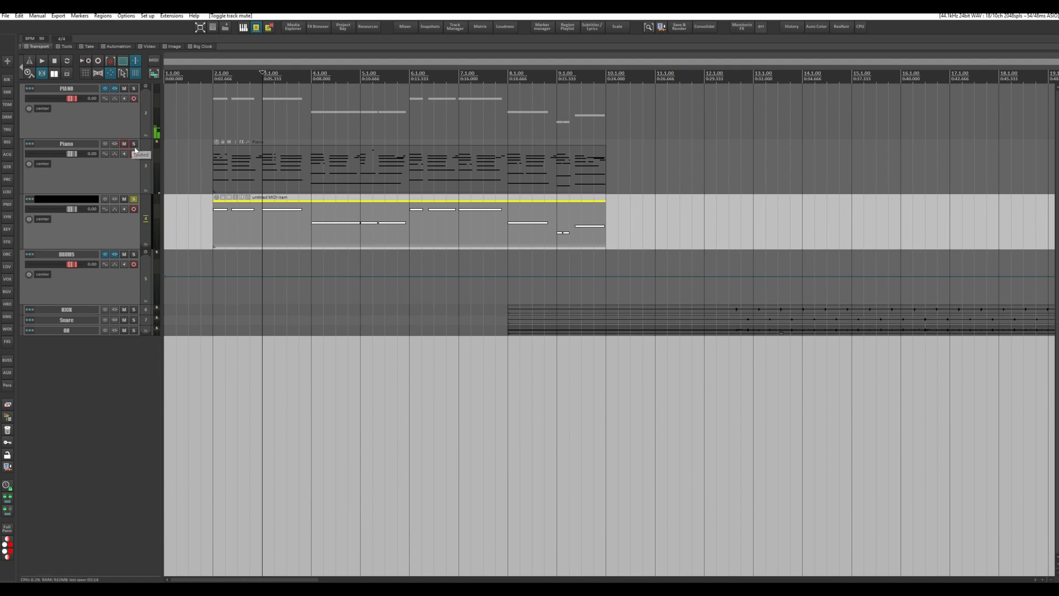
click(133, 199)
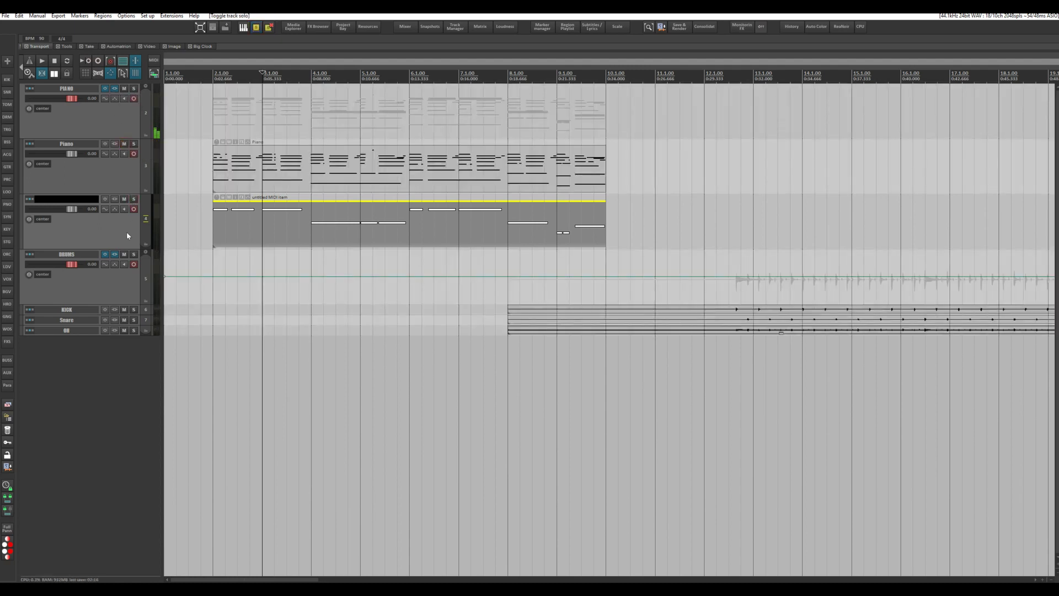
- Remove the DRUMS folder together with its KICK, Snare and OH tracks
right_click(124, 280)
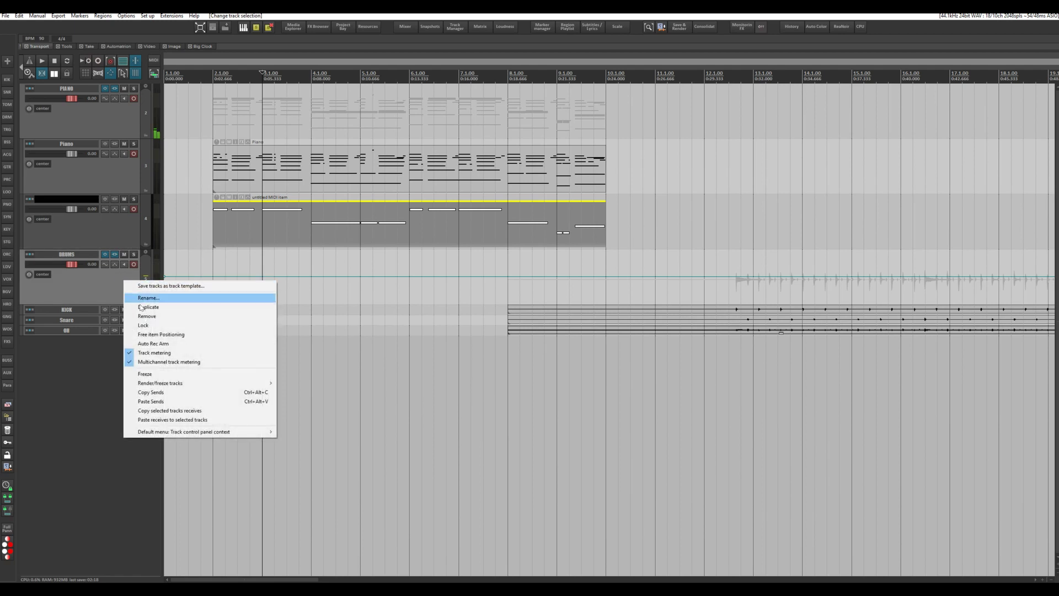
click(146, 316)
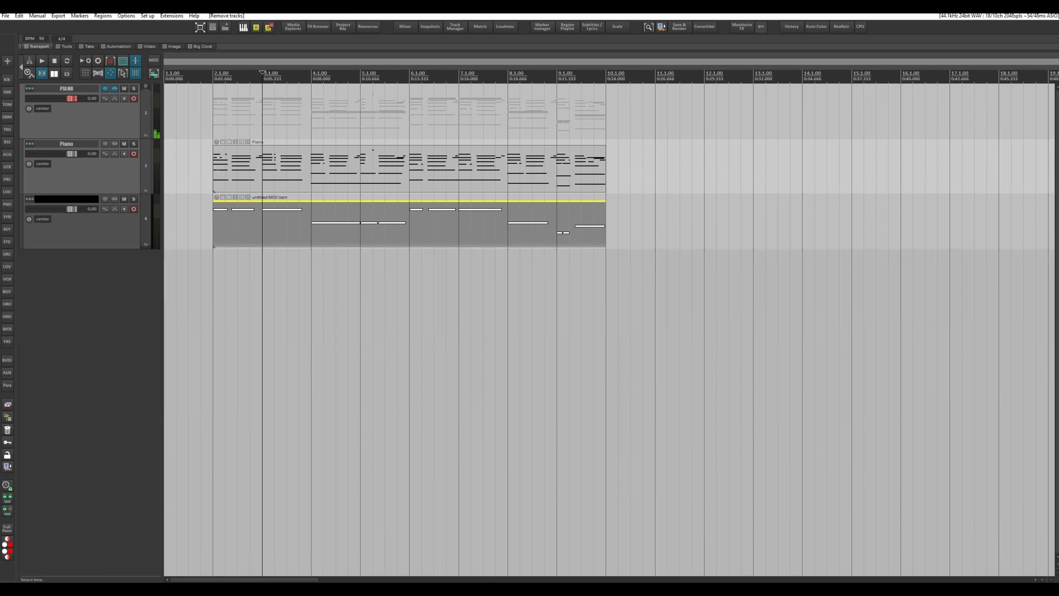
- Name the unnamed track below the Piano child track "BASS"
scroll(217, 170, up, 3)
scroll(218, 170, up, 2)
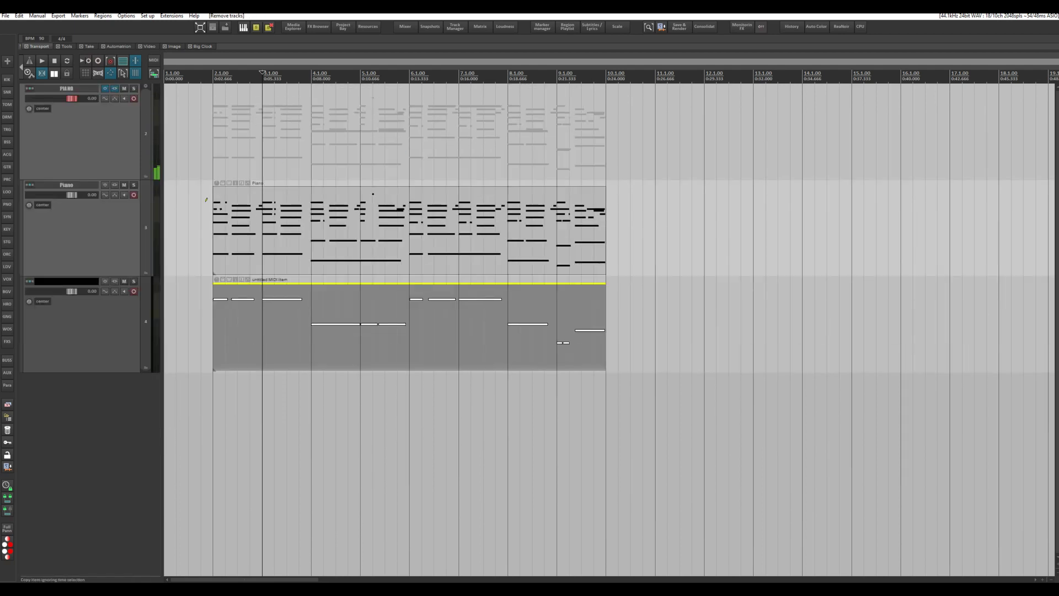
scroll(232, 210, up, 4)
click(121, 327)
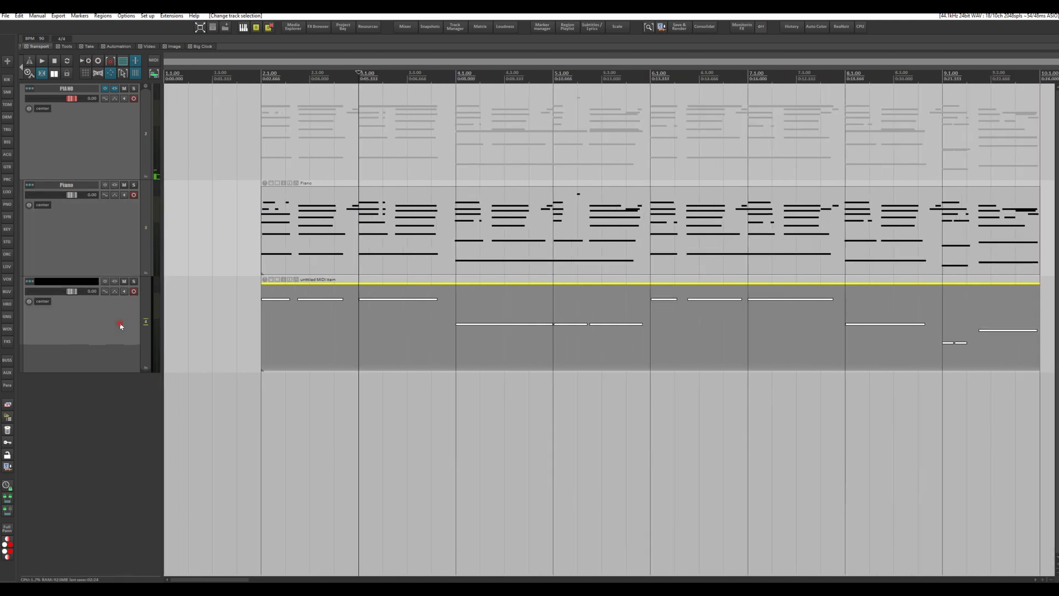
double_click(82, 281)
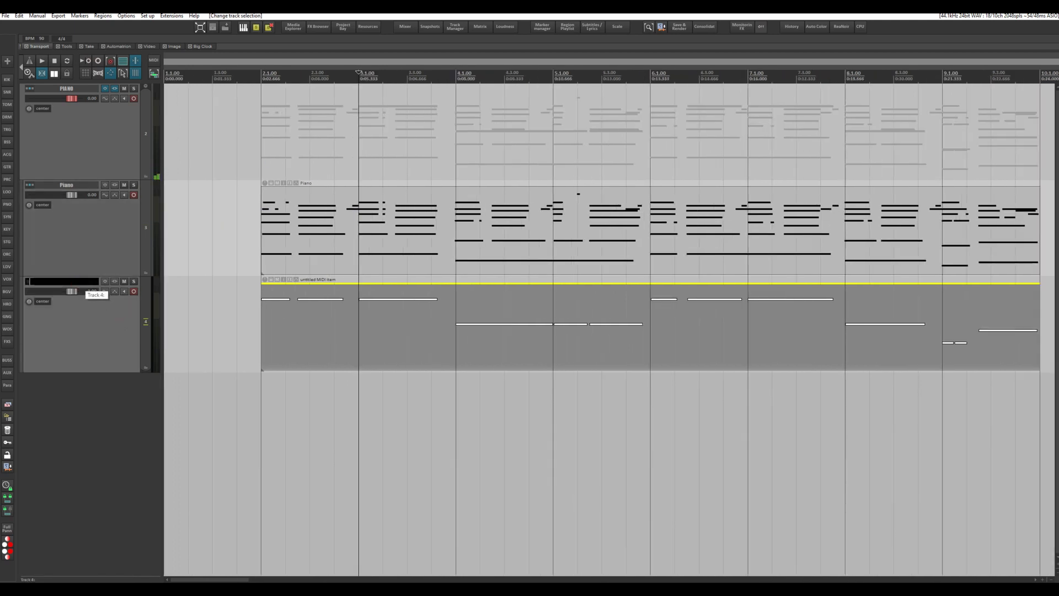
text(BASS)
key(Return)
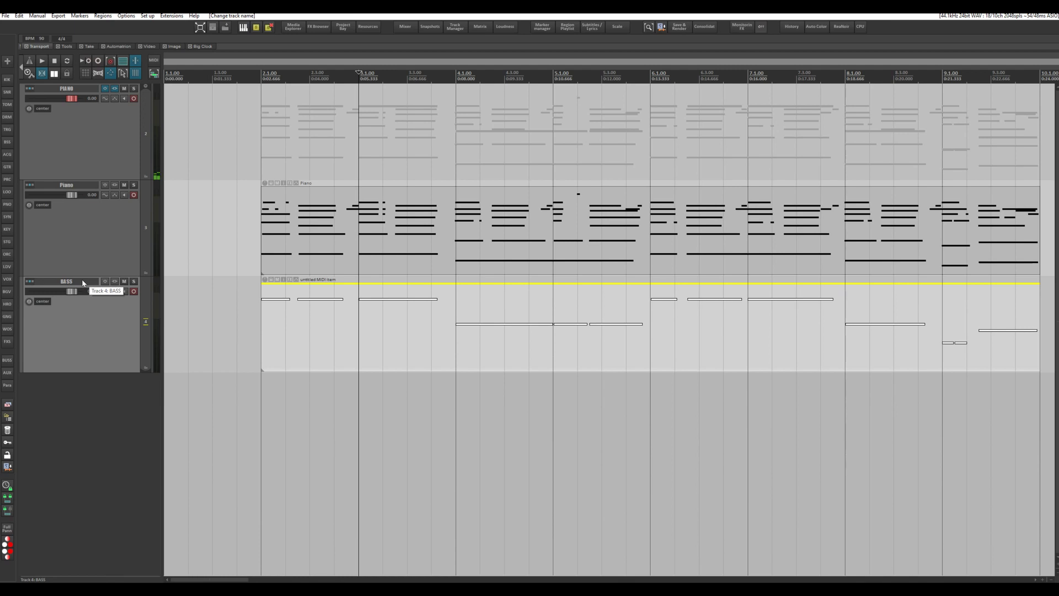
- Play the arrangement from bar 2 with the BASS track unmuted and muted to compare, leaving it unmuted
click(306, 126)
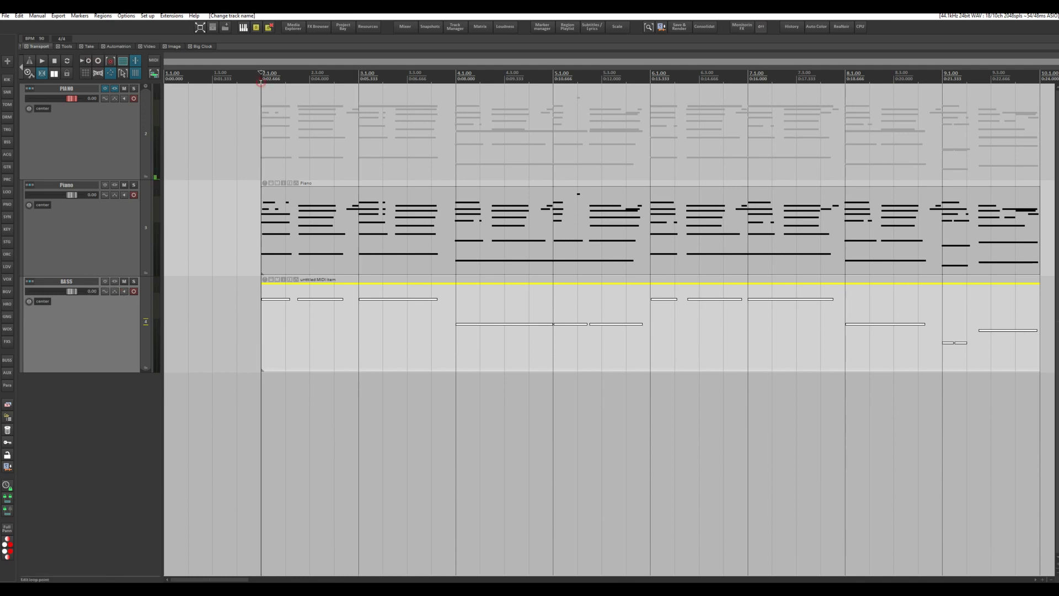
key(space)
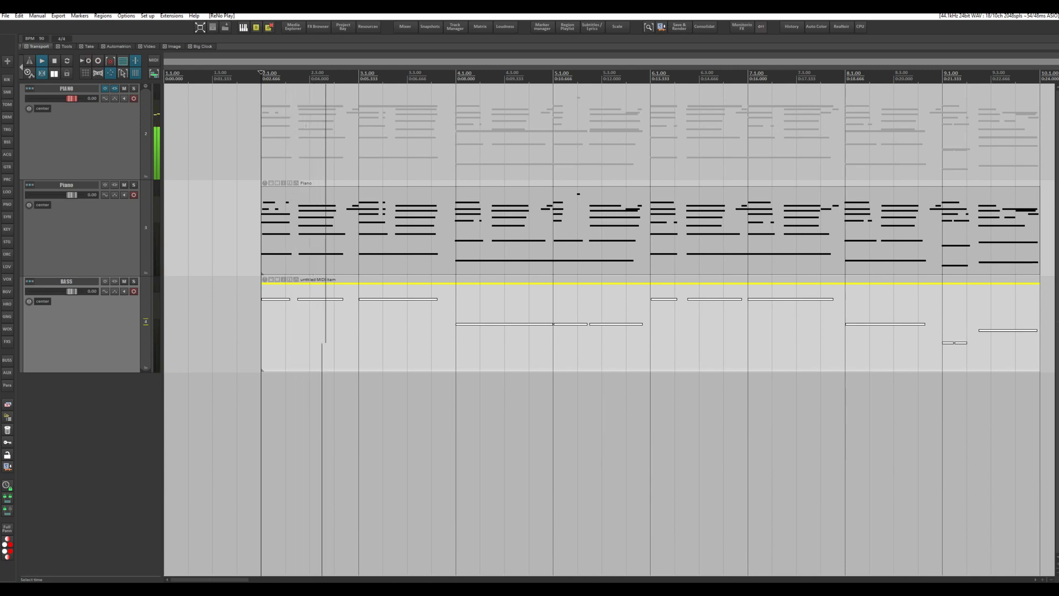
key(space)
click(123, 283)
key(space)
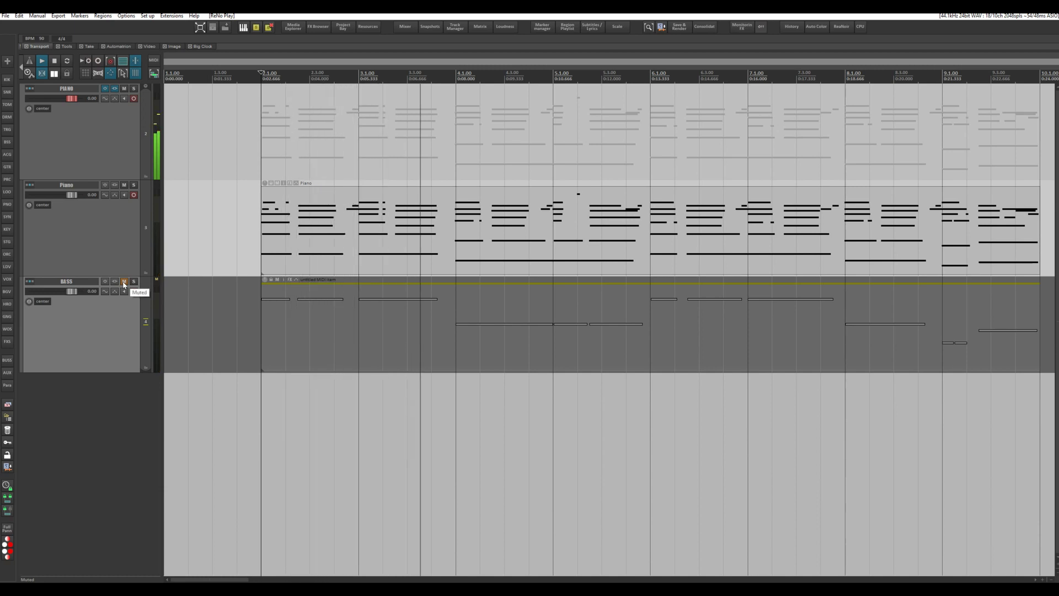
click(124, 282)
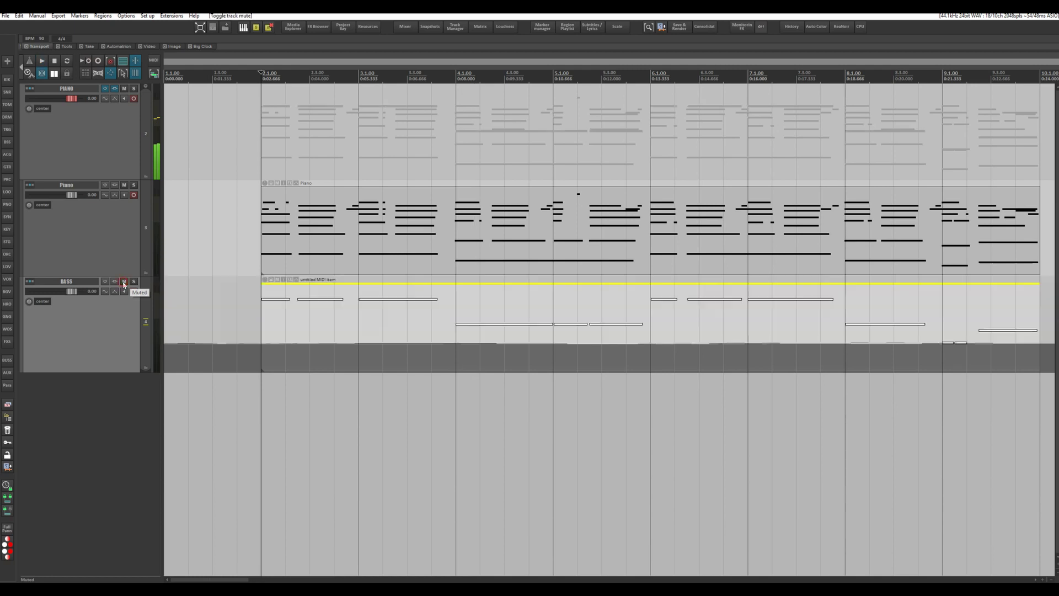
key(space)
key(space)
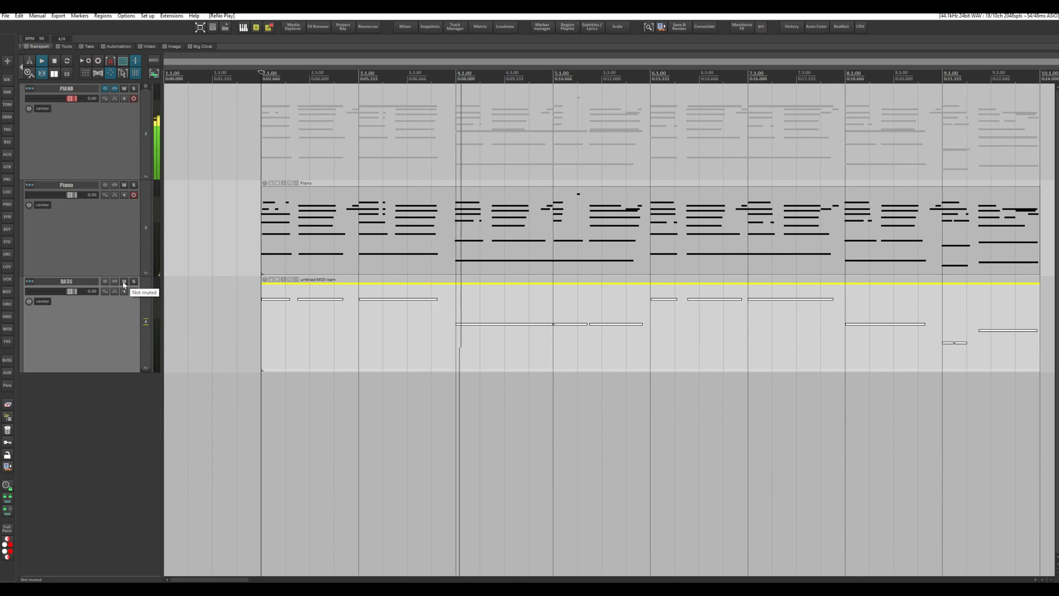
key(space)
- Show the PIANO folder track's Volume (Pre-FX) envelope and display it in the media lane
scroll(193, 258, down, 3)
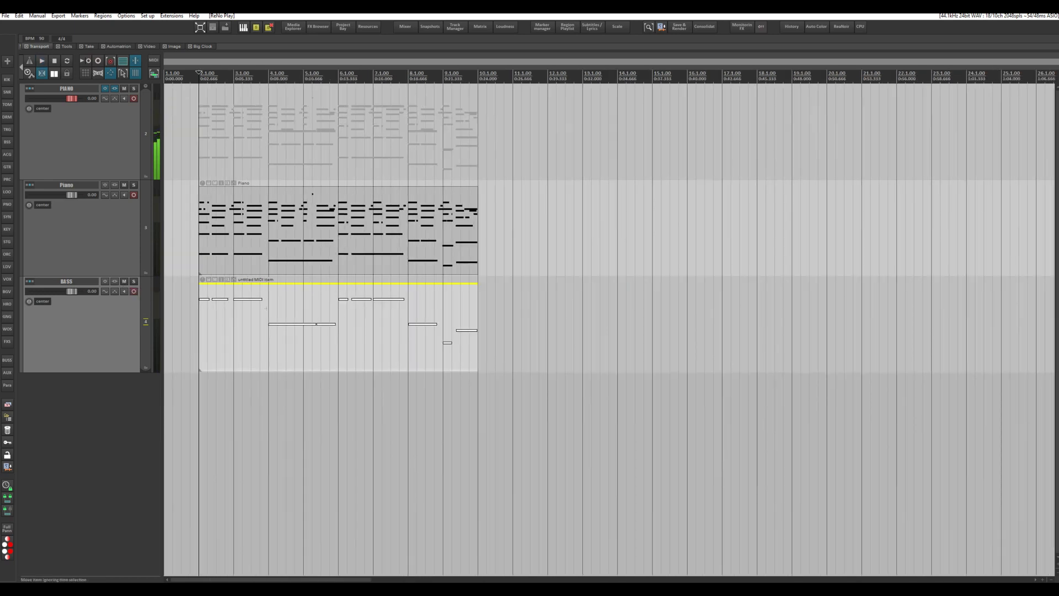
scroll(188, 234, down, 2)
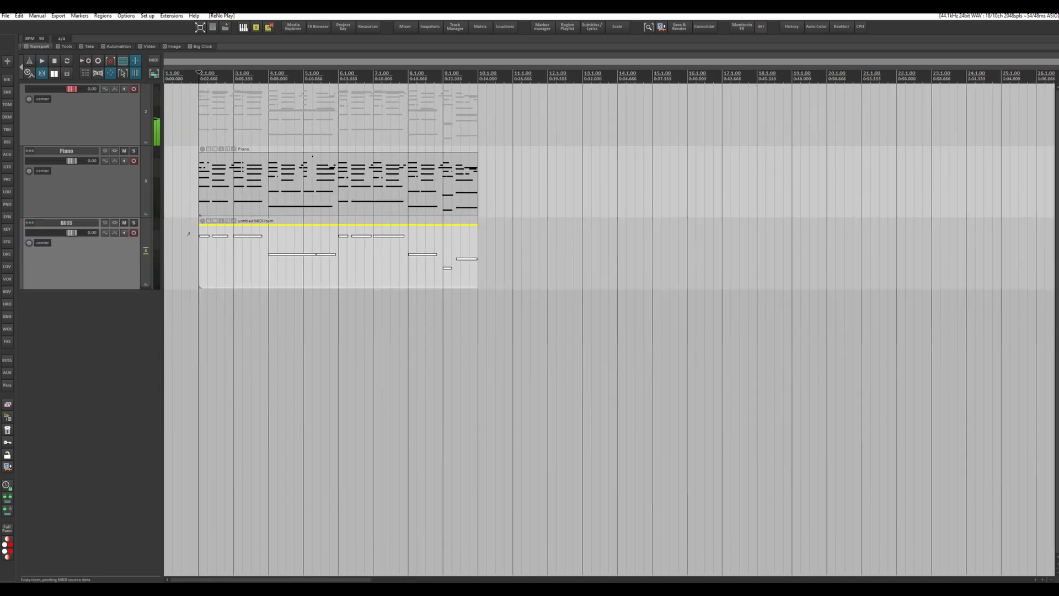
scroll(136, 110, up, 1)
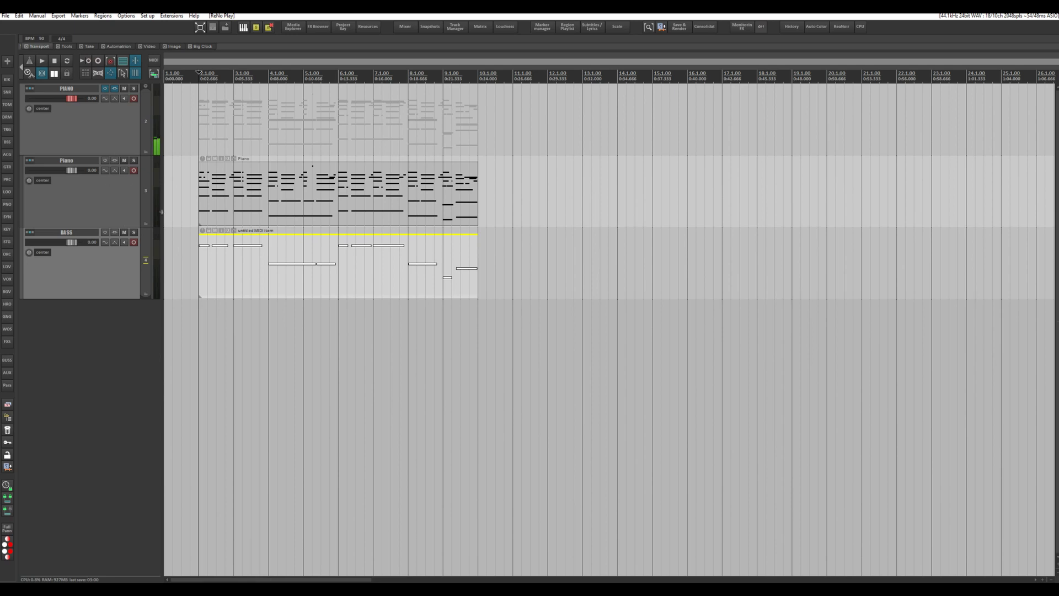
click(115, 100)
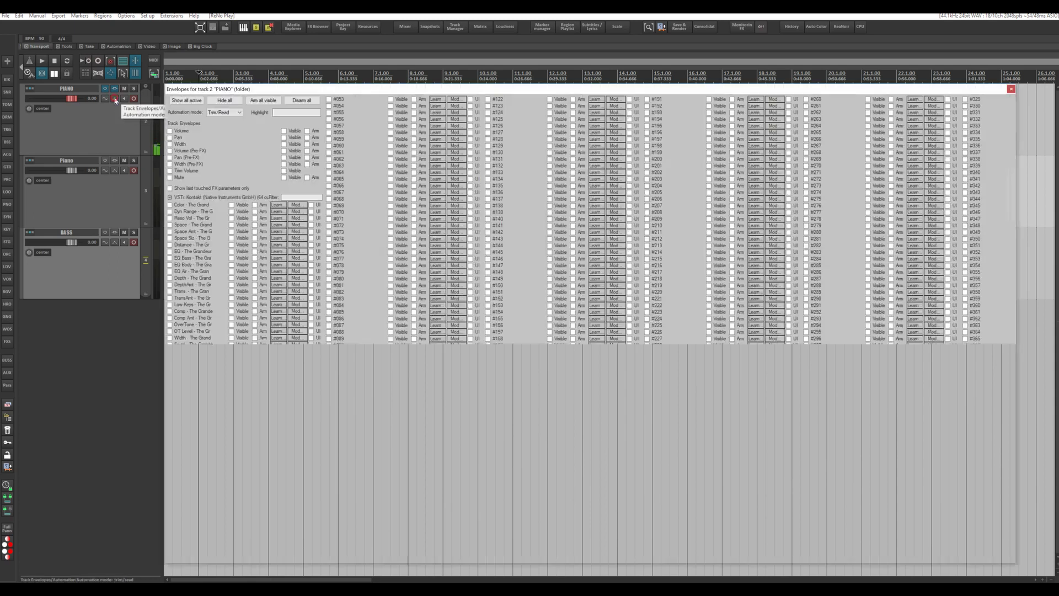
click(171, 150)
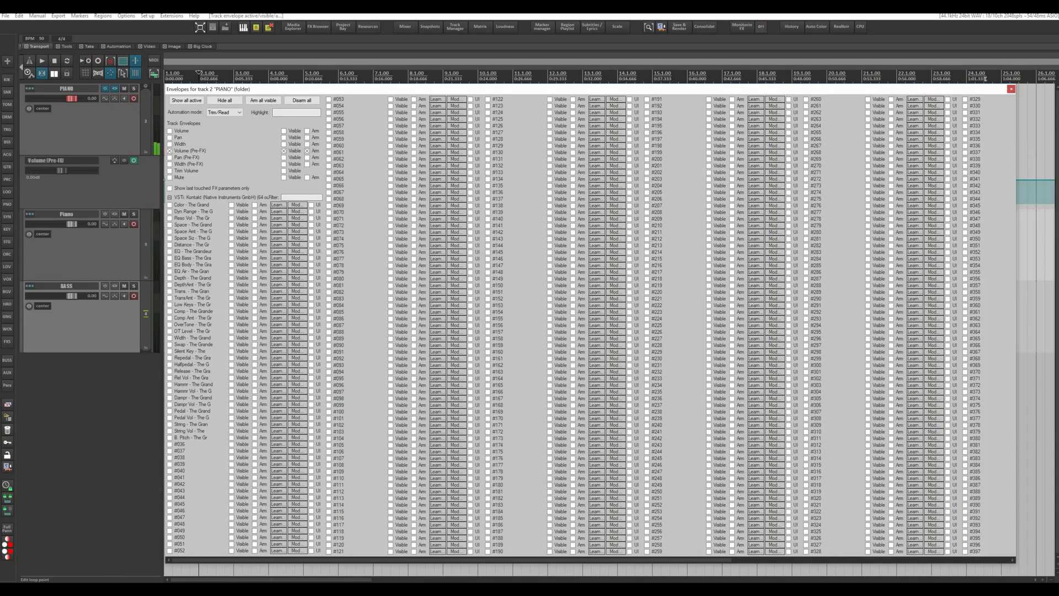
click(1011, 89)
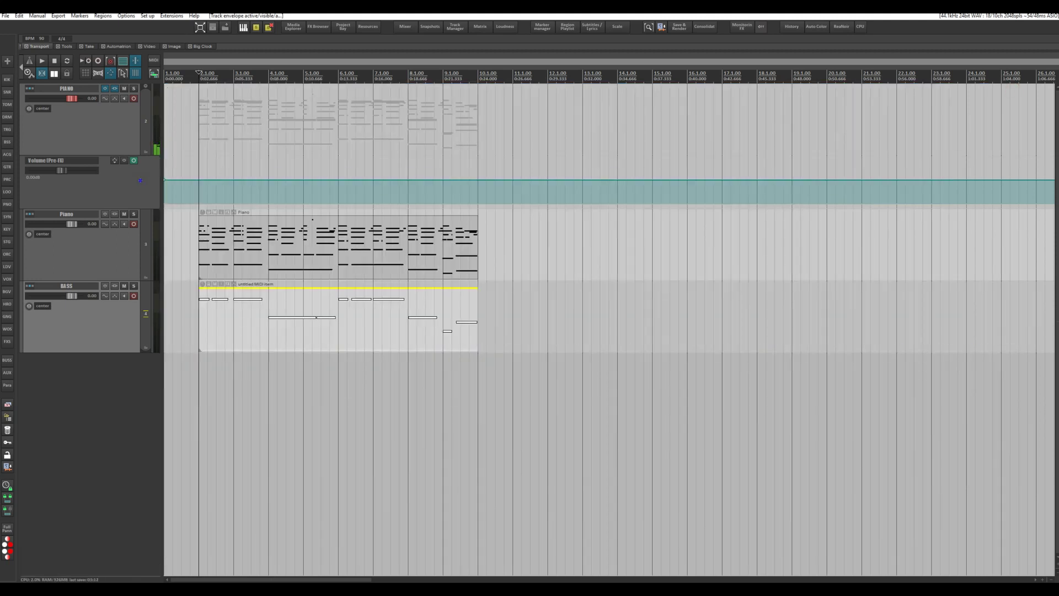
click(45, 160)
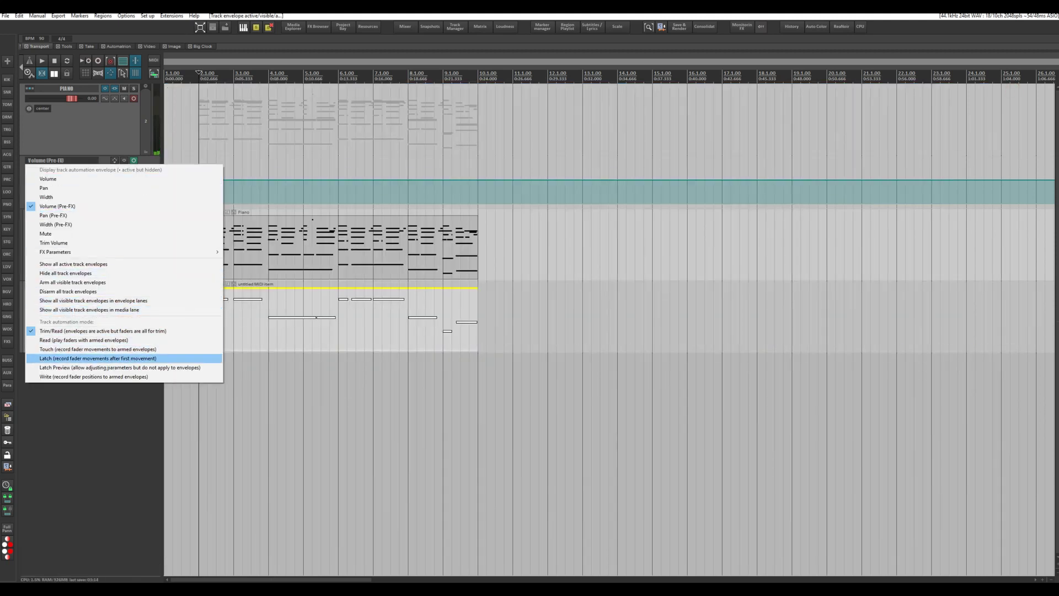
click(88, 309)
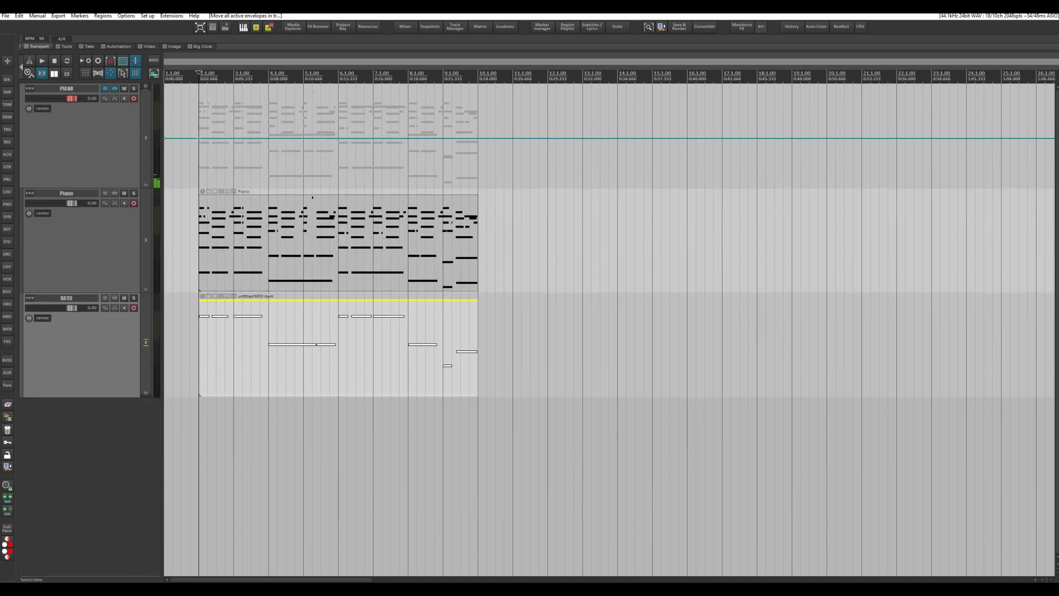
- Lower the whole Volume (Pre-FX) envelope of the PIANO track to about -8.6 dB and play from bar 2
click(210, 138)
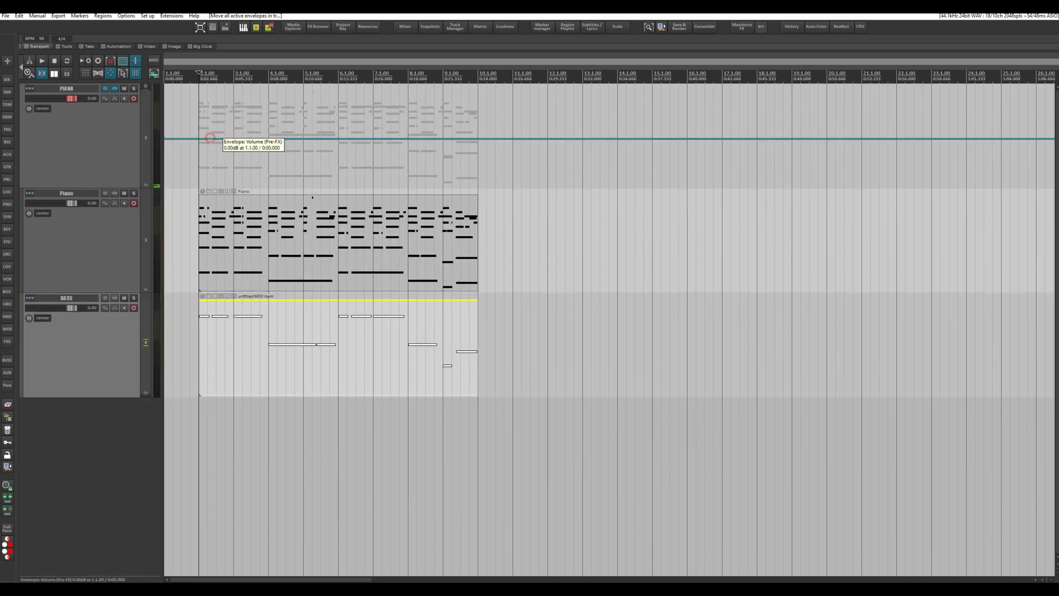
drag(211, 137, 214, 170)
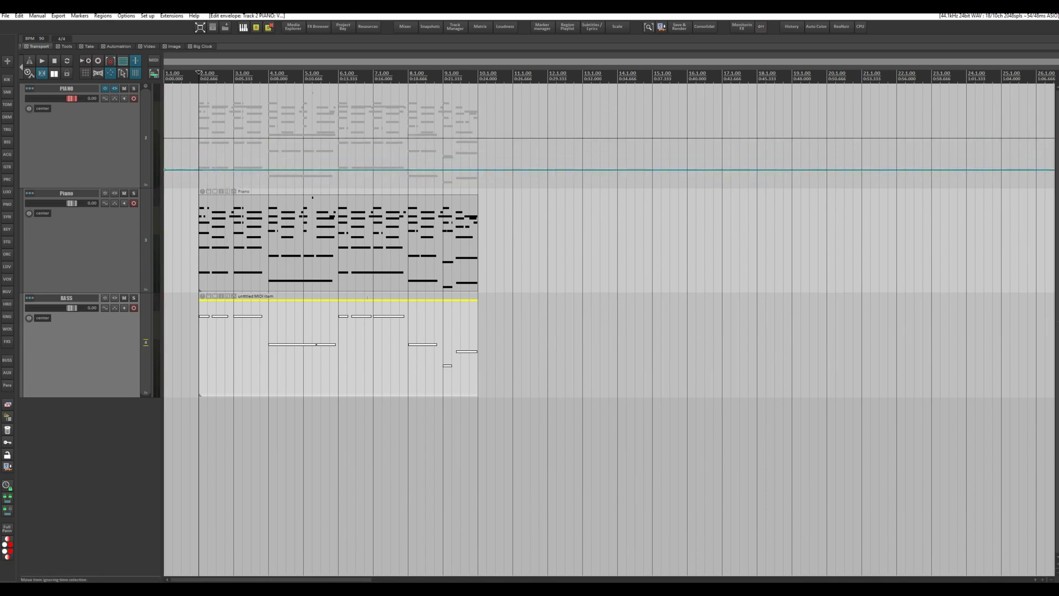
key(space)
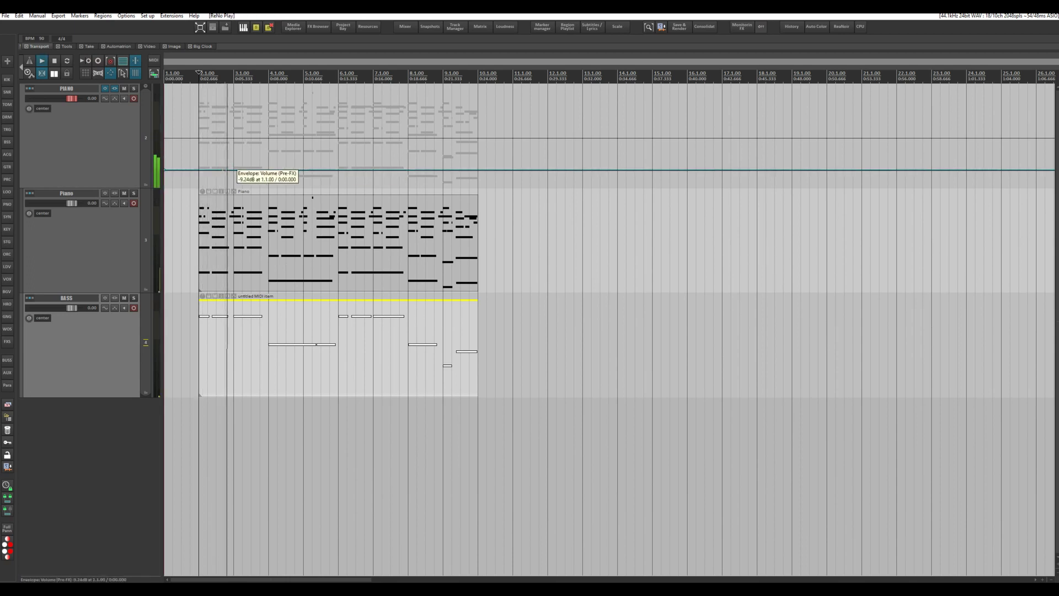
drag(224, 170, 224, 168)
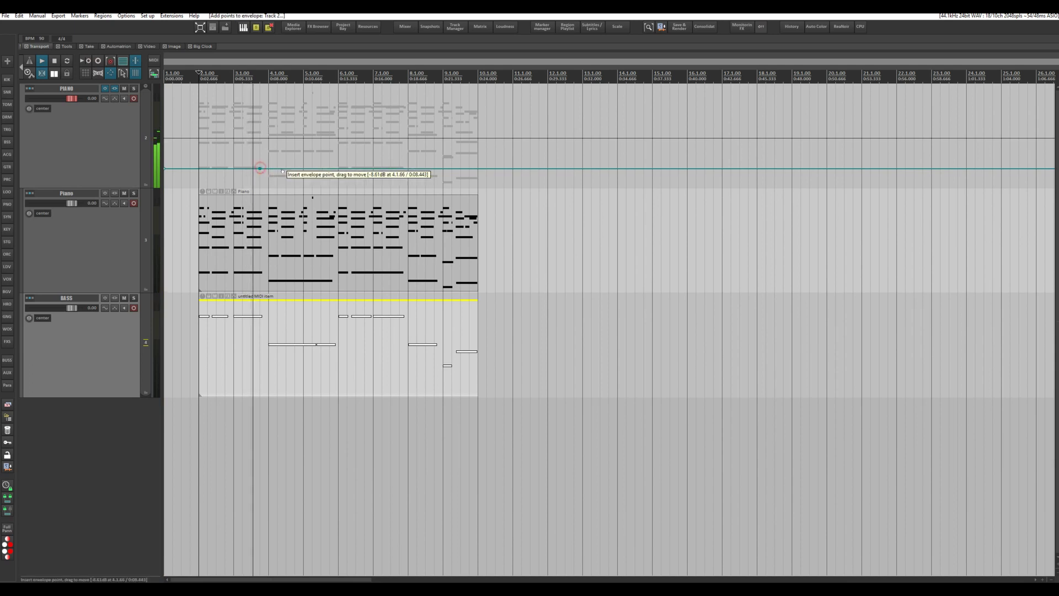
- Shape the PIANO Pre-FX volume envelope with alternating peaks and dips from bar 3, a level stretch at about -1.05 dB, and a drop at bar 10
mouse_move(260, 168)
mouse_down()
mouse_move(282, 158)
mouse_move(286, 109)
mouse_move(309, 104)
mouse_move(341, 105)
mouse_move(345, 175)
mouse_move(373, 179)
mouse_move(388, 166)
mouse_move(391, 136)
mouse_up()
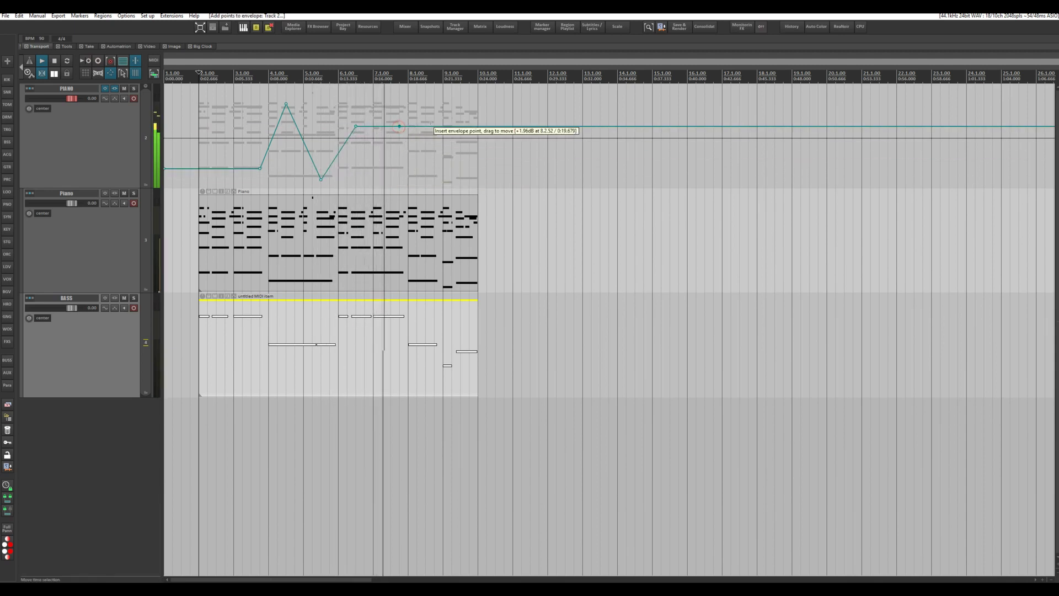
mouse_move(400, 127)
mouse_down()
mouse_move(400, 144)
mouse_move(452, 144)
mouse_up()
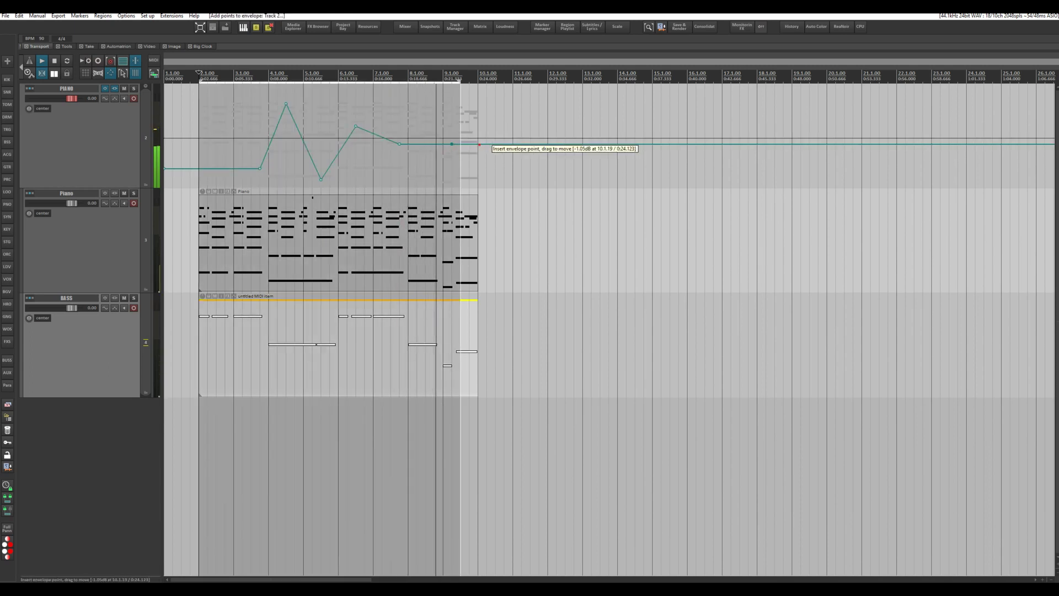
double_click(478, 144)
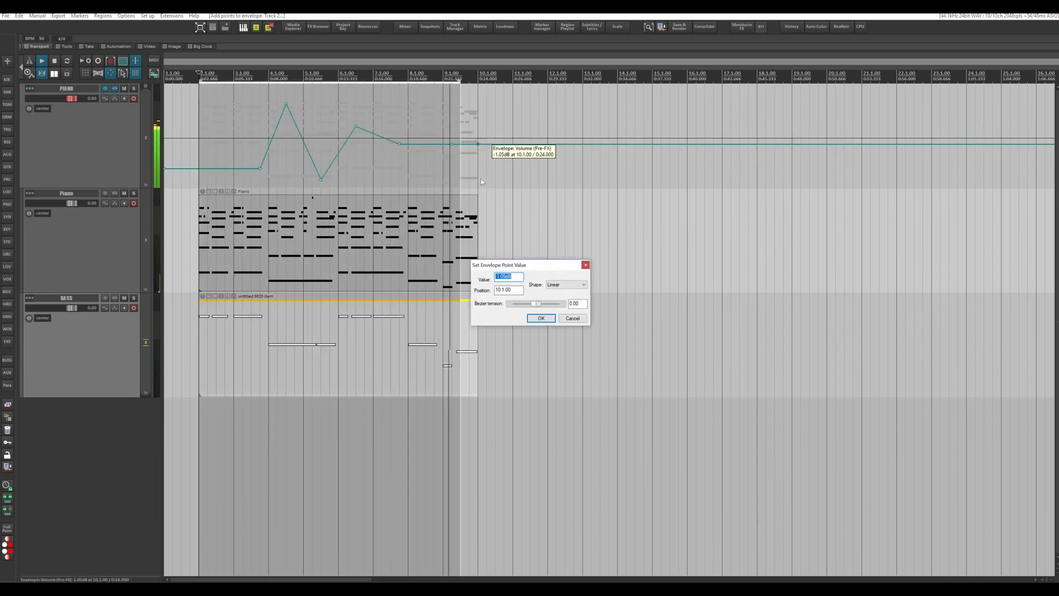
click(572, 318)
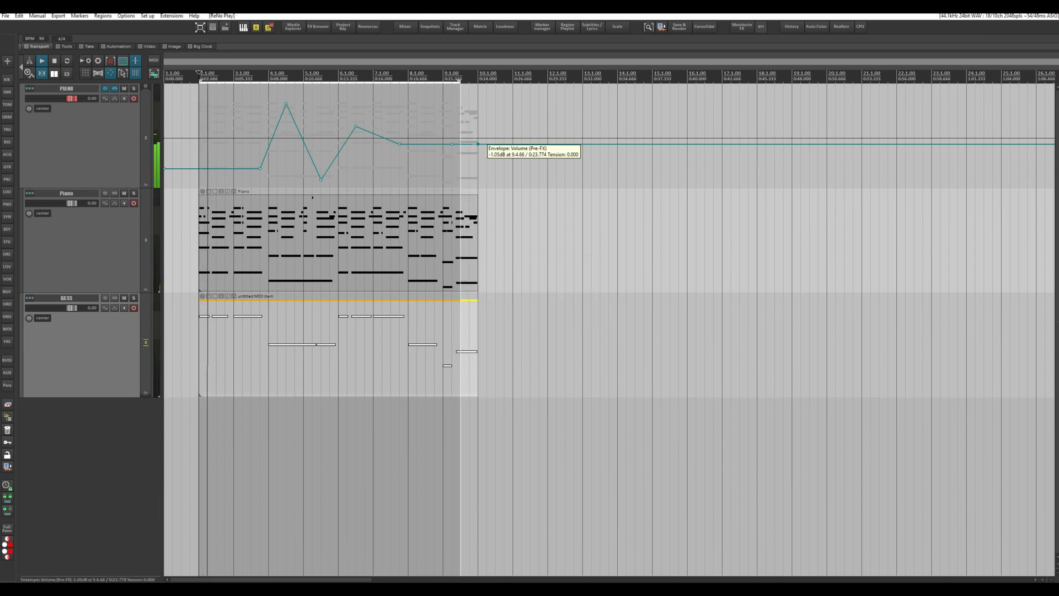
drag(478, 144, 477, 186)
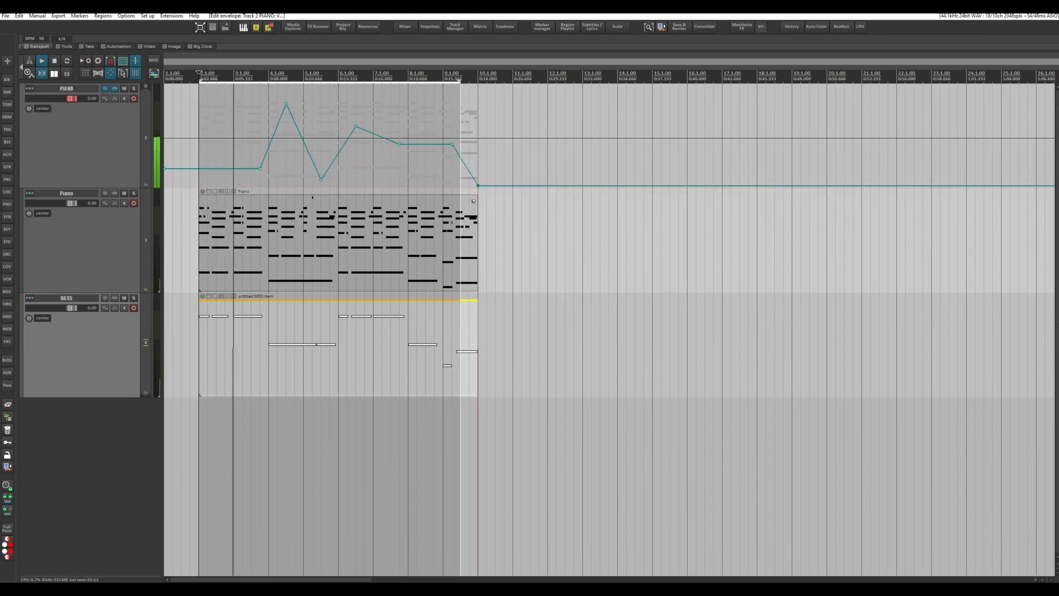